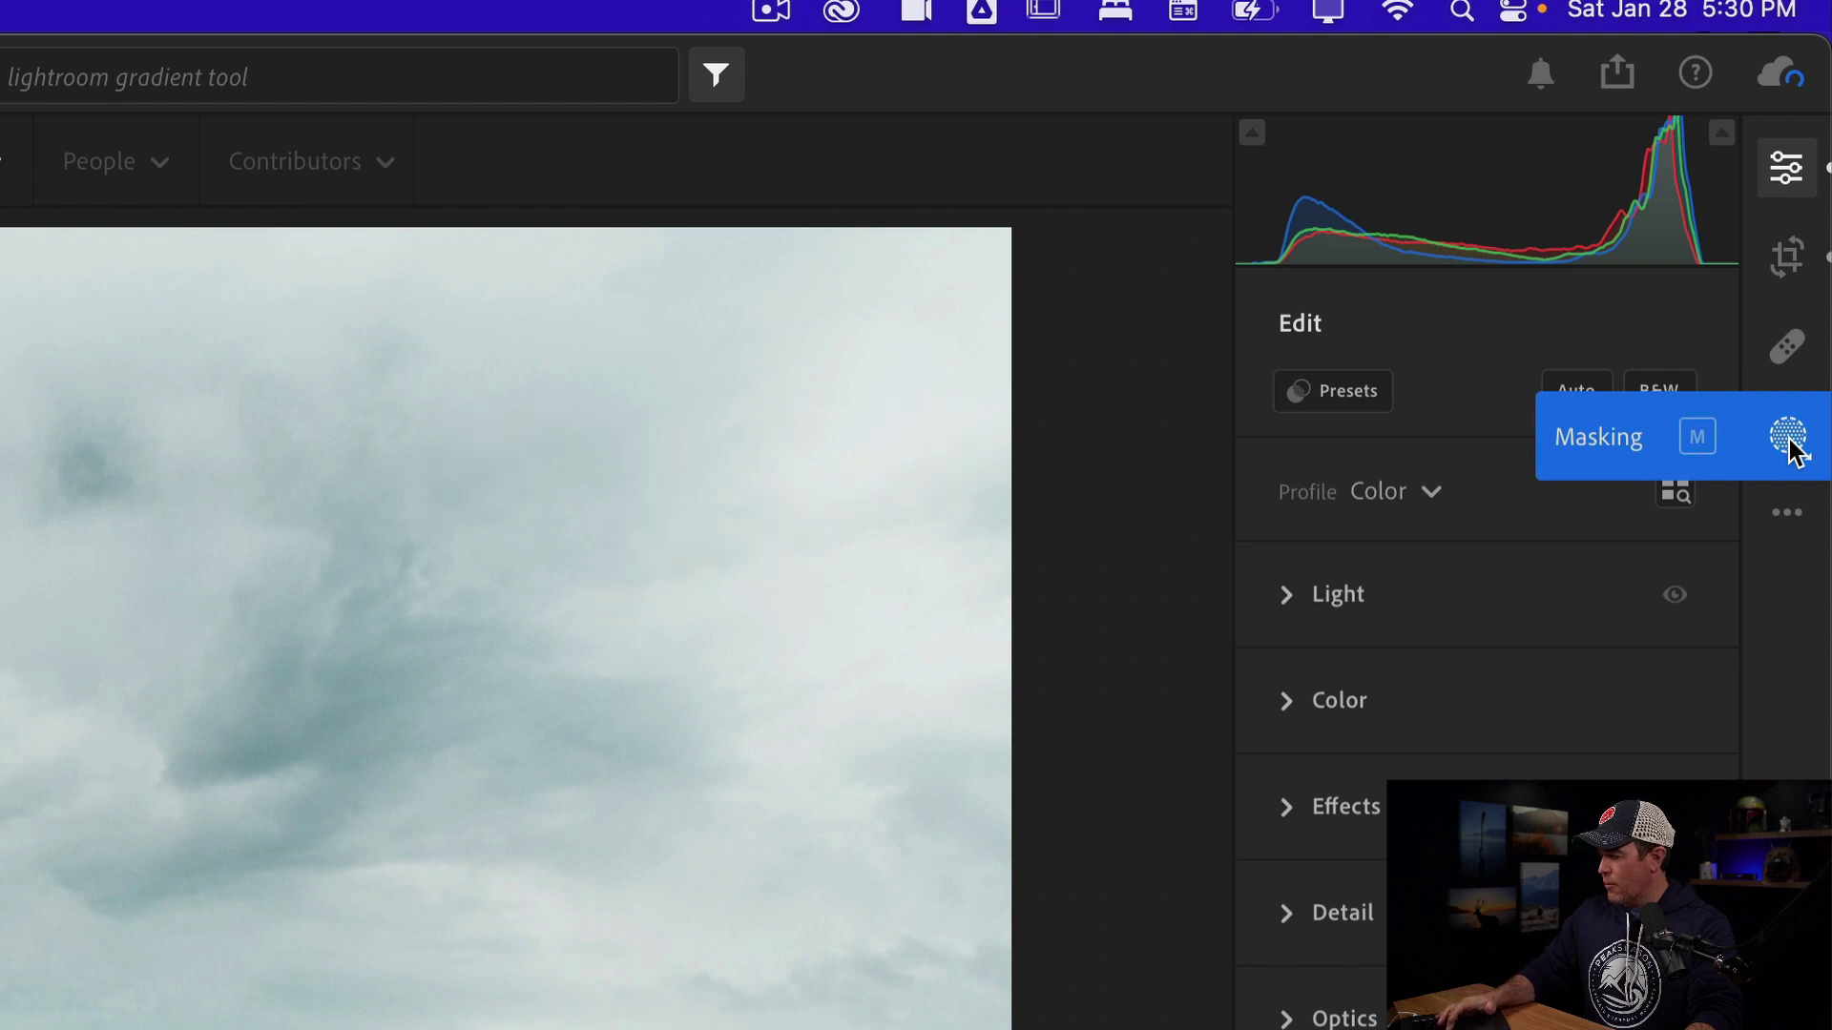
- Open Masking on the dirt road photo to show the Linear and Radial Gradient options
left_click(1789, 439)
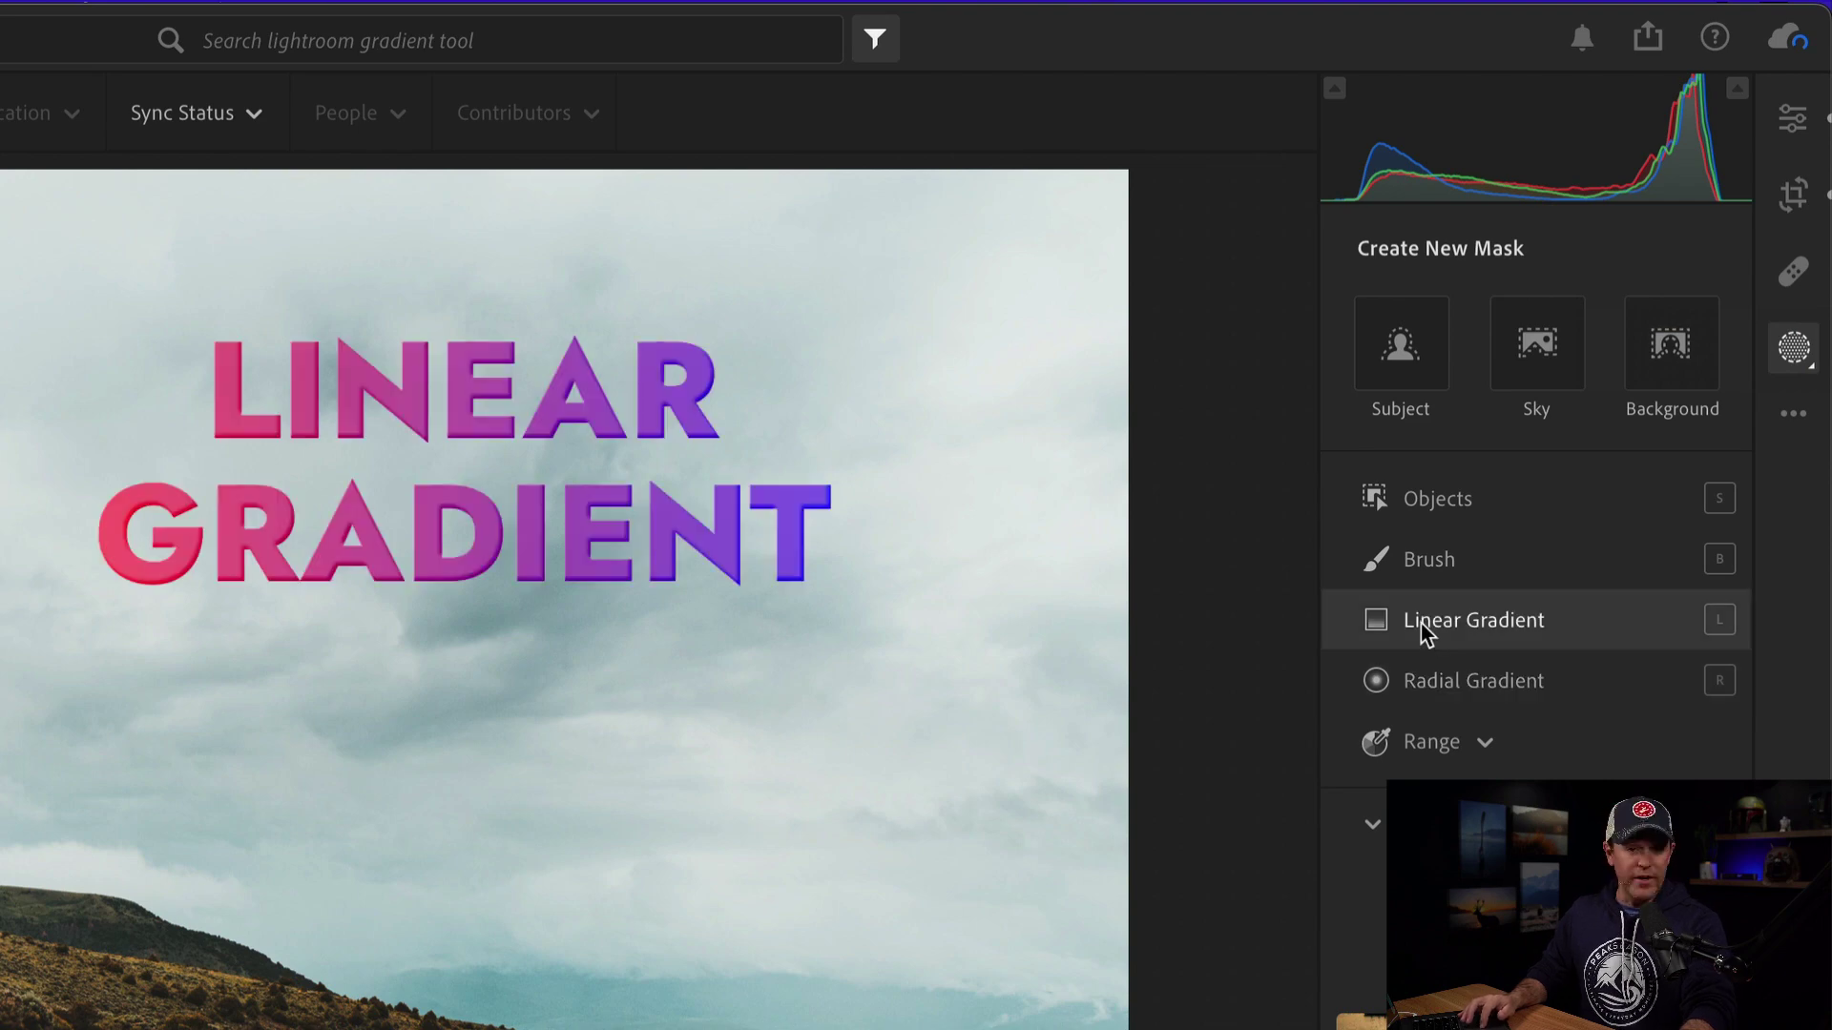
mouse_move(1420, 688)
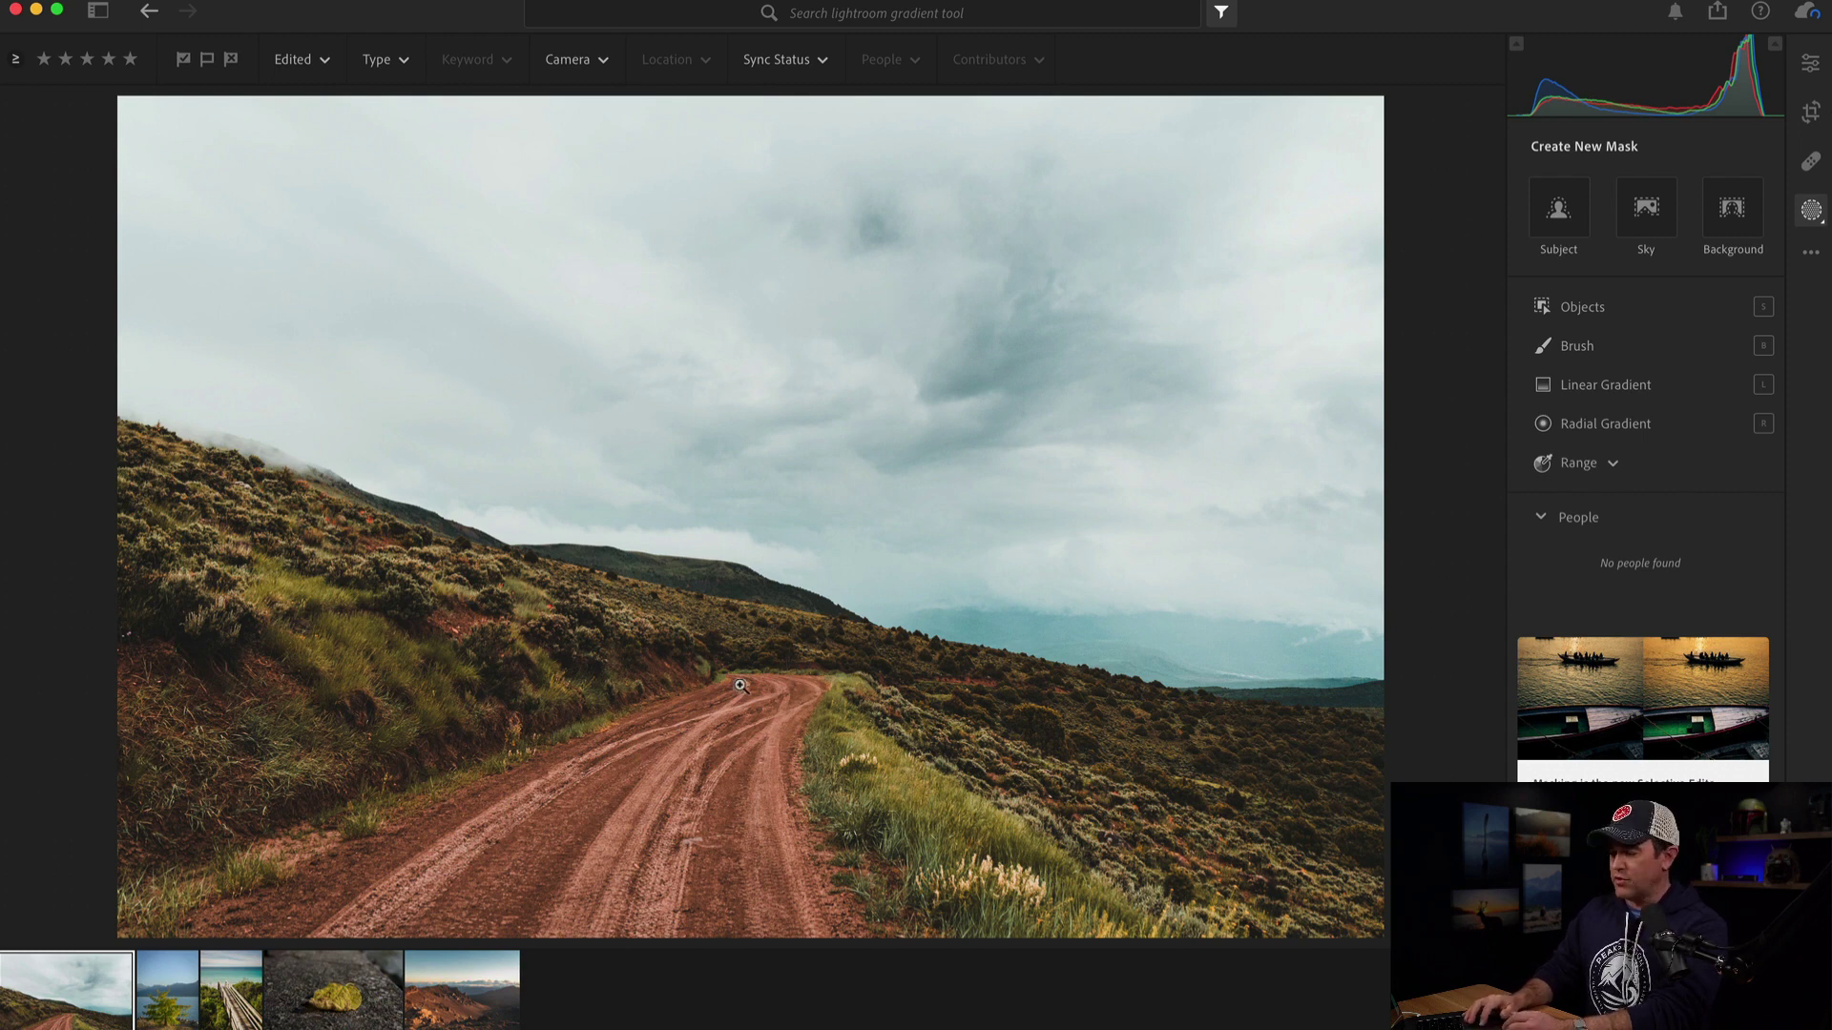
- Draw a linear gradient down over the sky, tighten its fade, and reposition it above the hills
left_click(1584, 386)
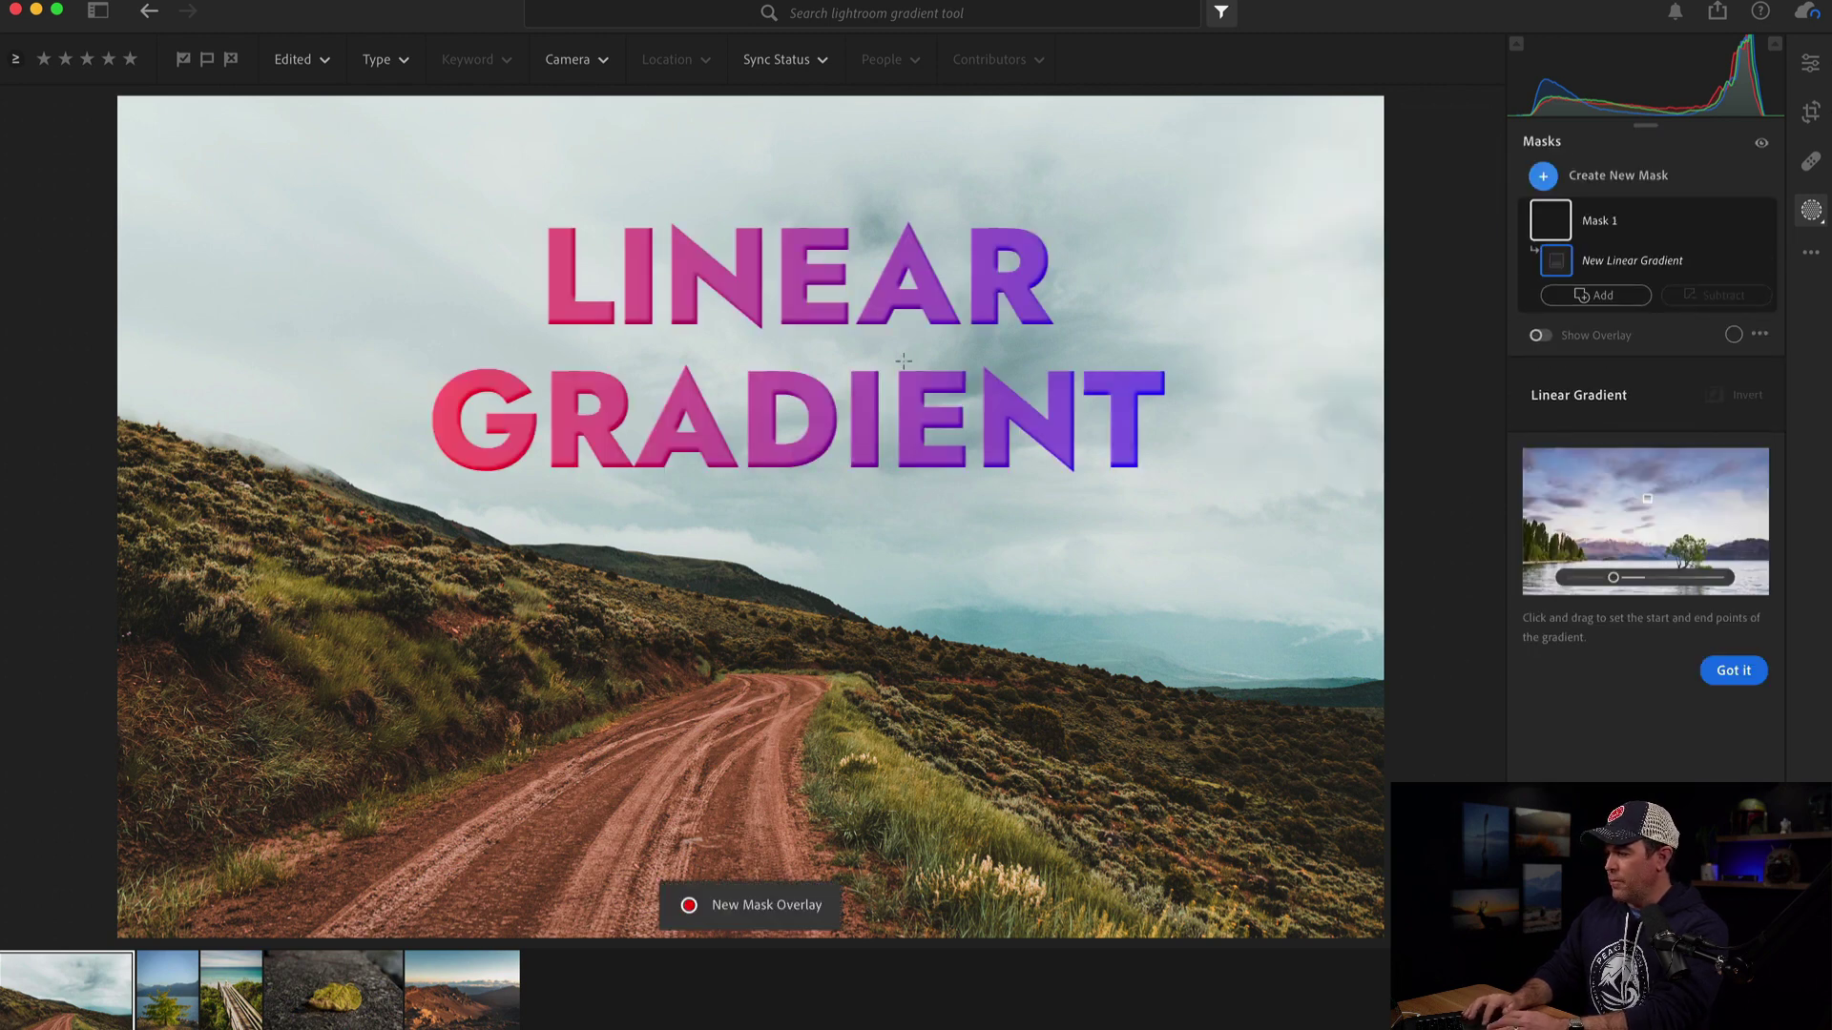
left_click_drag(820, 301, 723, 669)
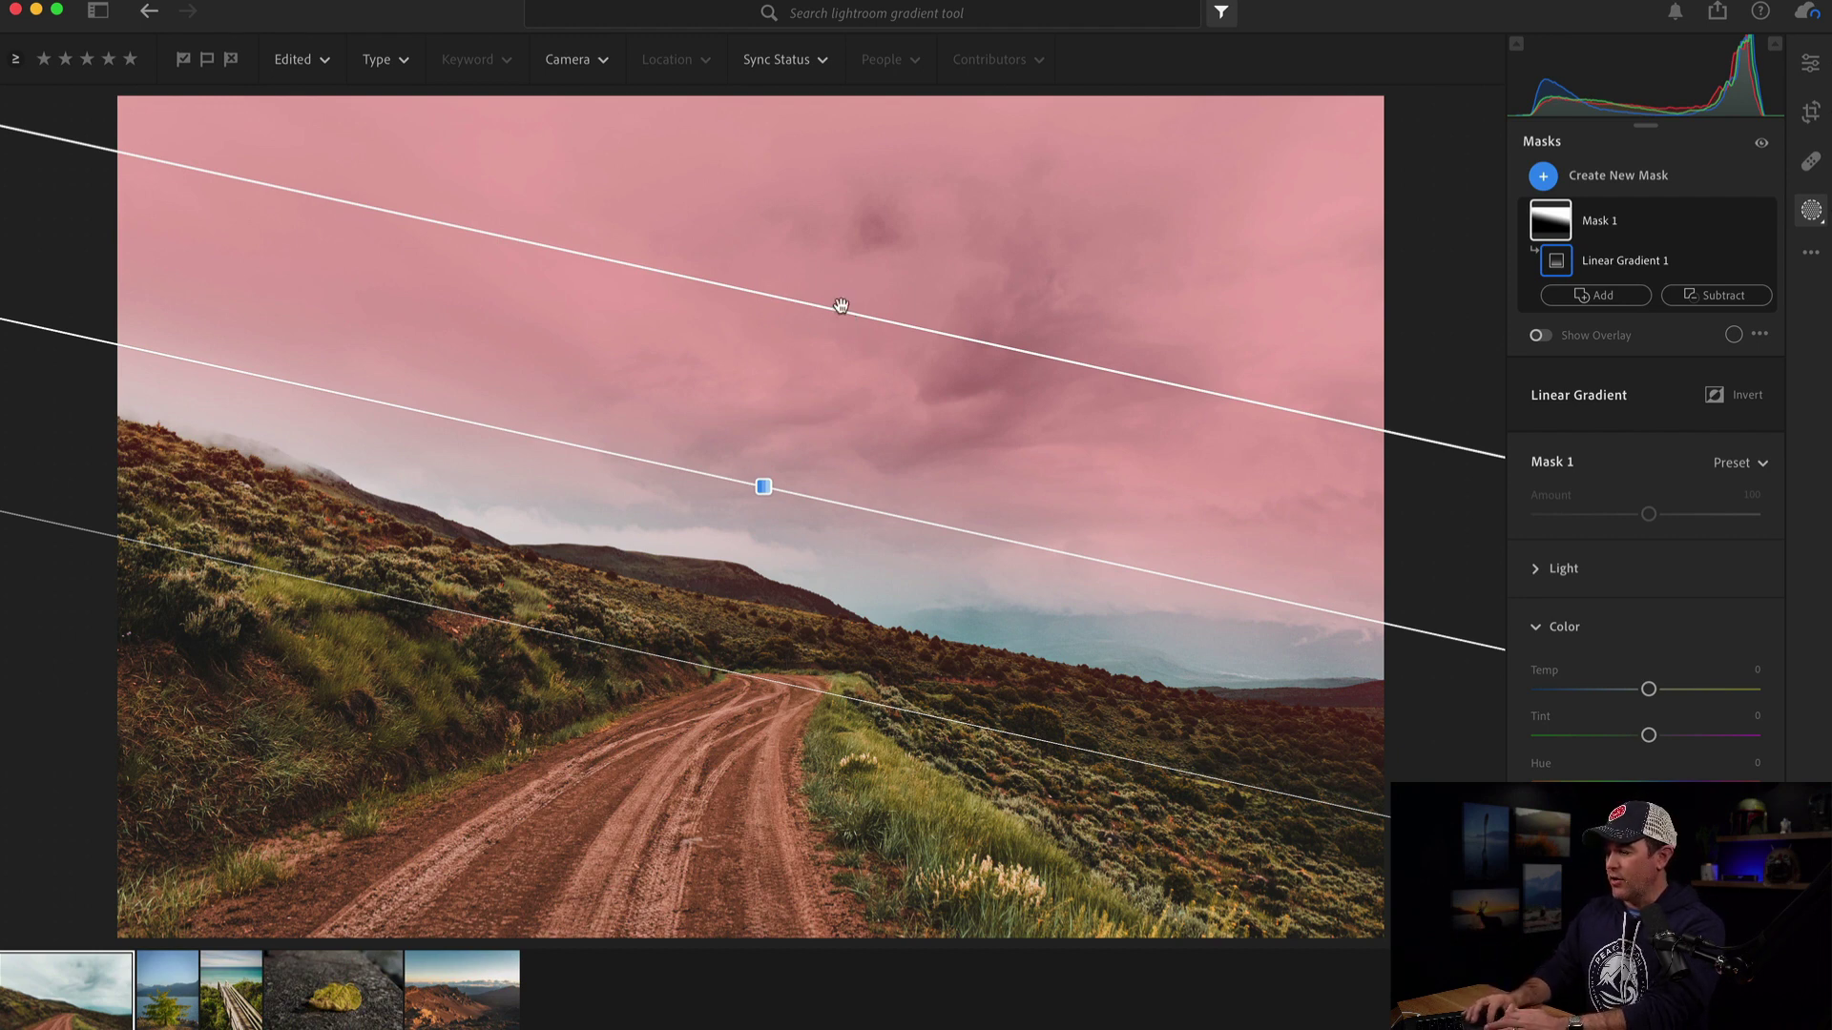
left_click_drag(824, 310, 744, 269)
mouse_move(763, 475)
left_mouse_down()
mouse_move(760, 495)
mouse_move(770, 455)
mouse_move(765, 474)
left_mouse_up()
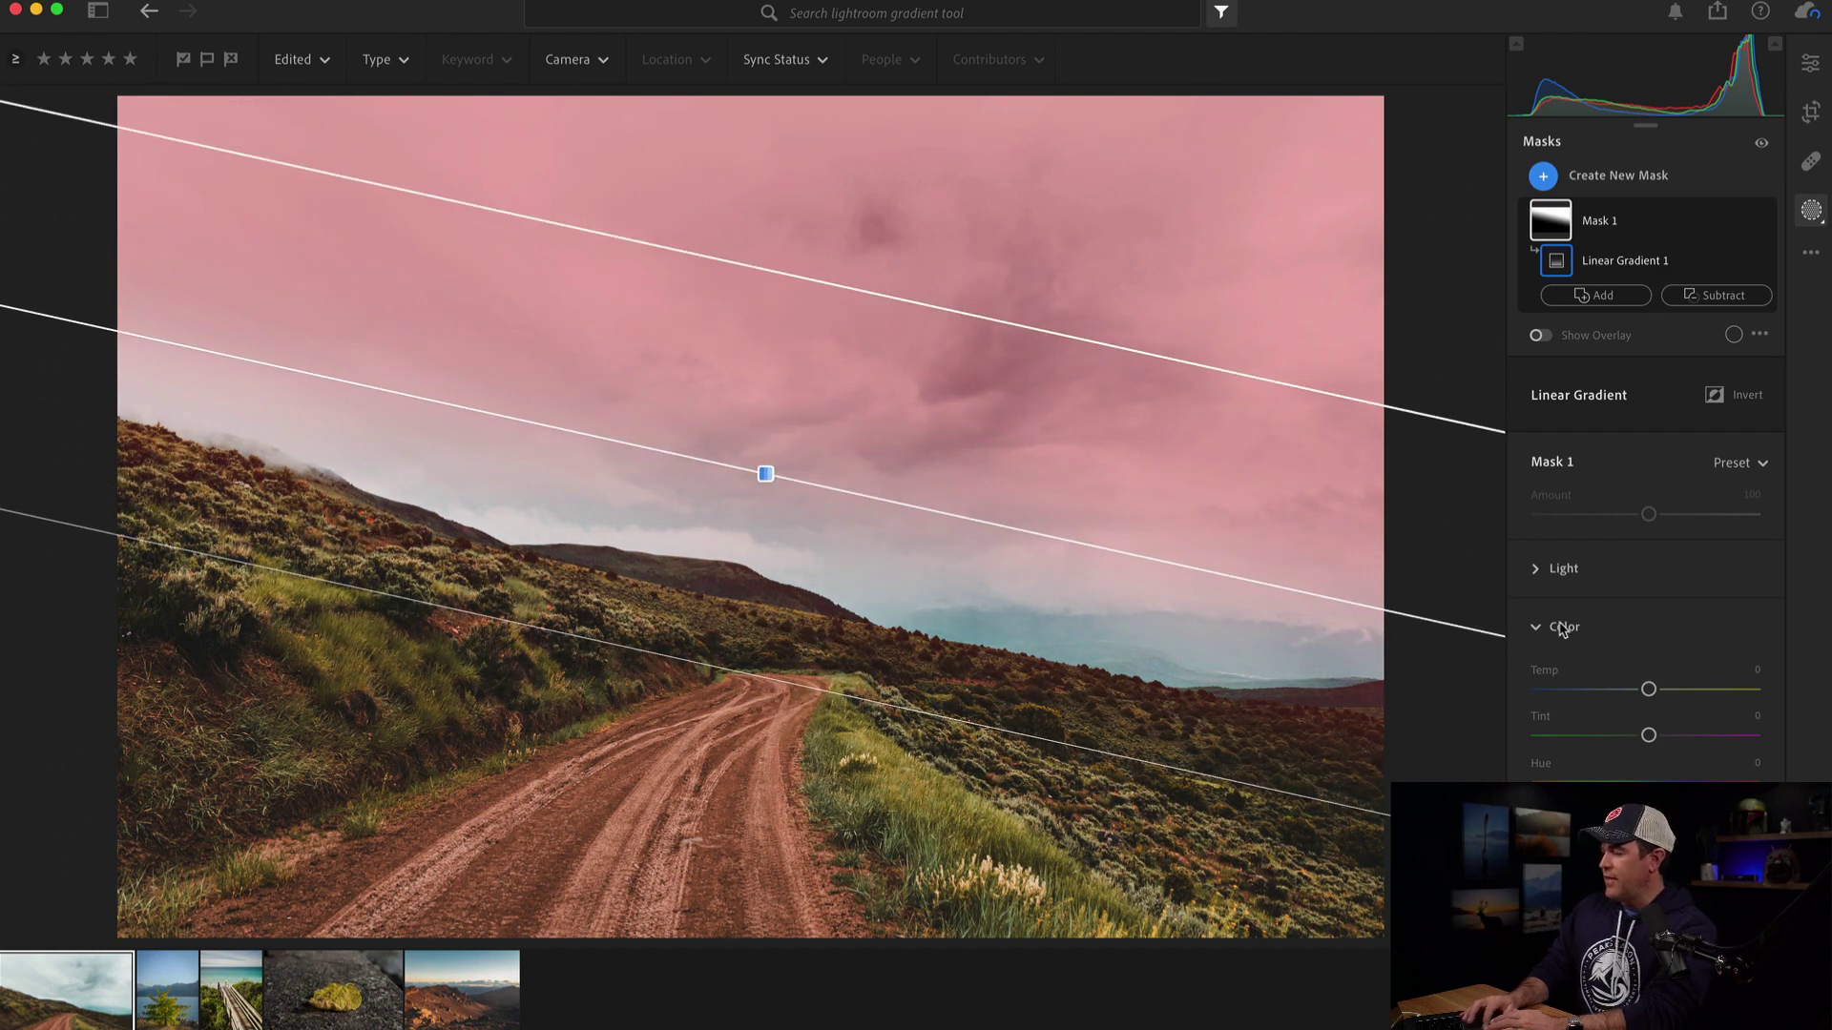
- Lower the masked sky's Highlights to -100 and compare the effect on and off
left_click(1536, 572)
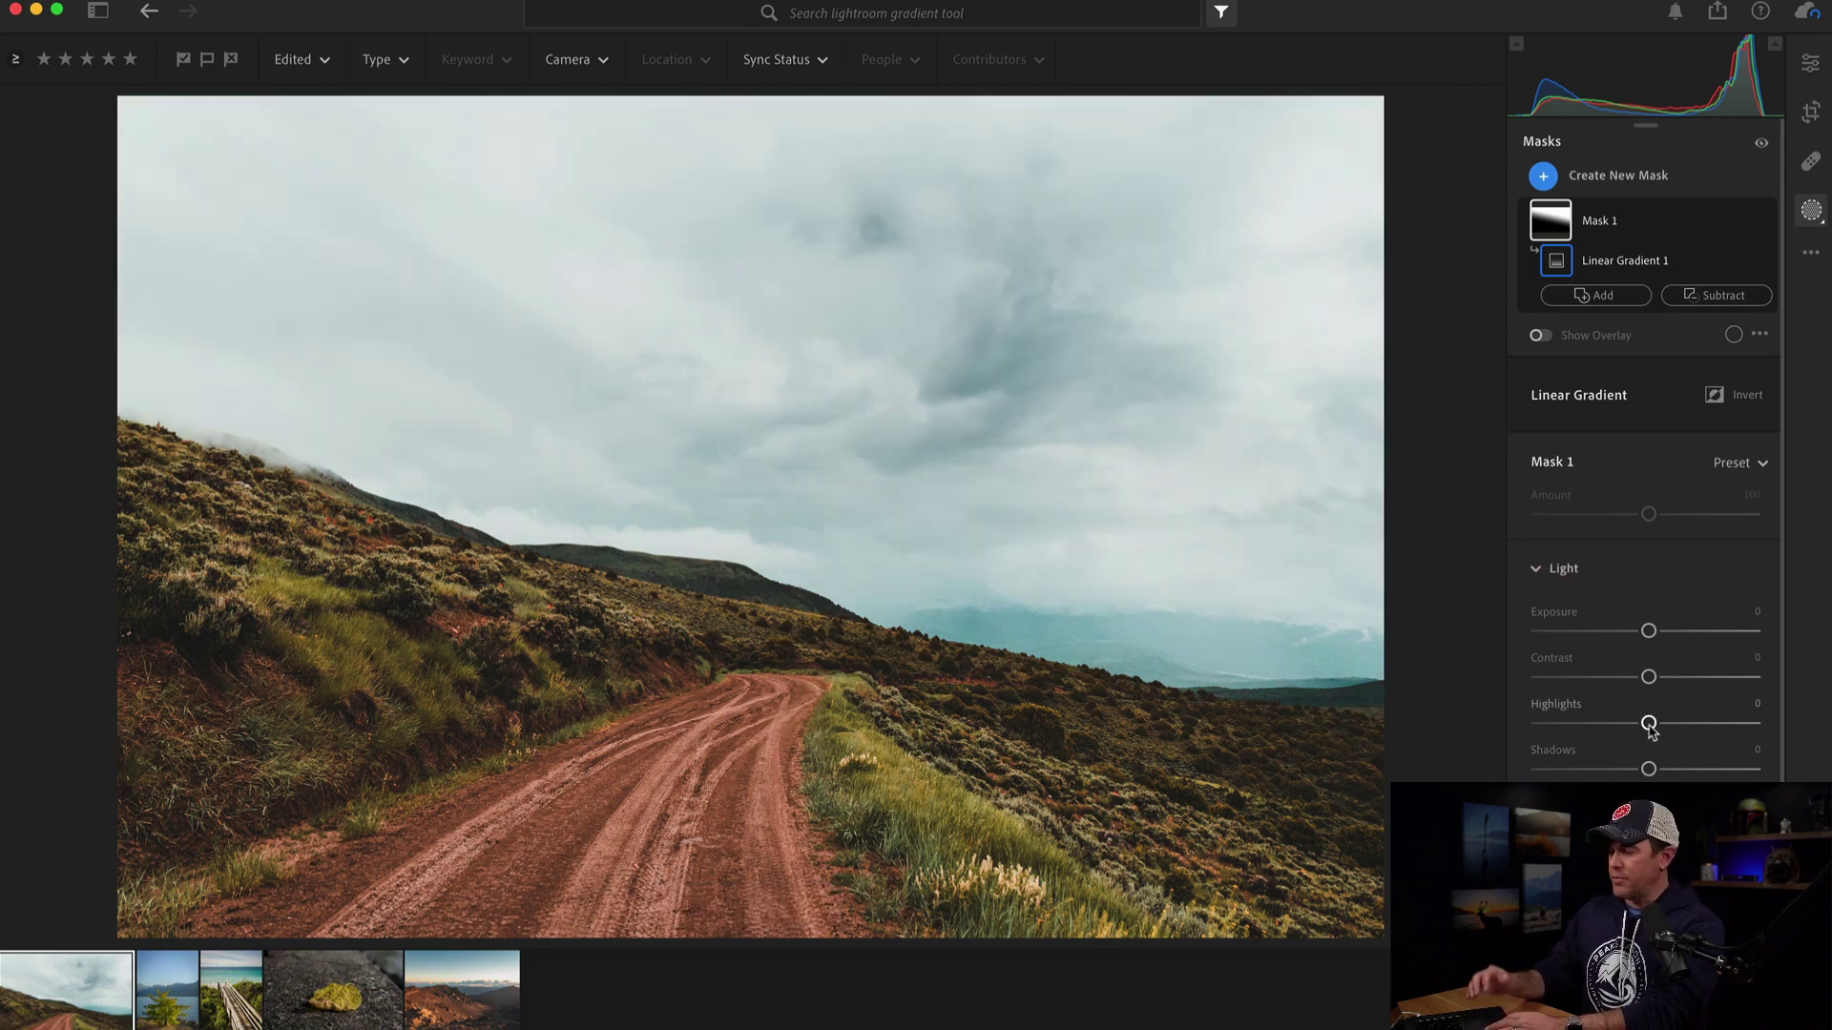
left_click_drag(1648, 725, 1520, 725)
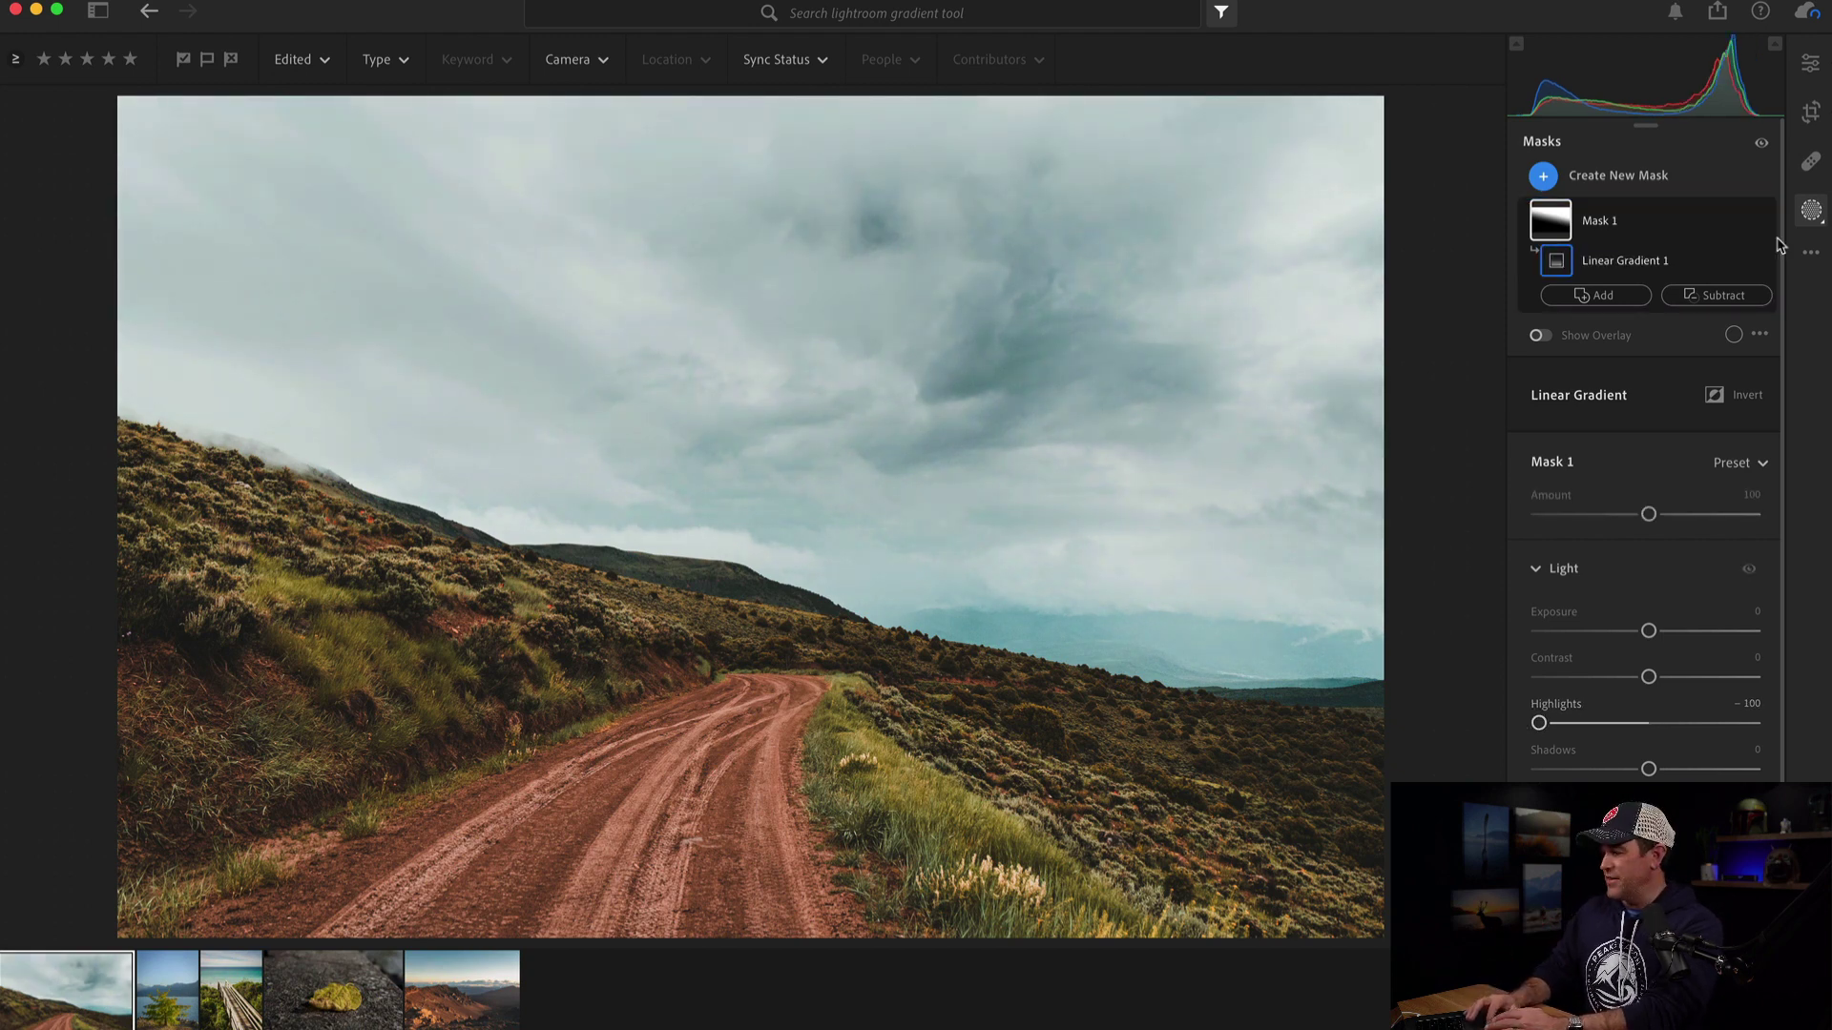
left_click(1762, 146)
left_click(1762, 146)
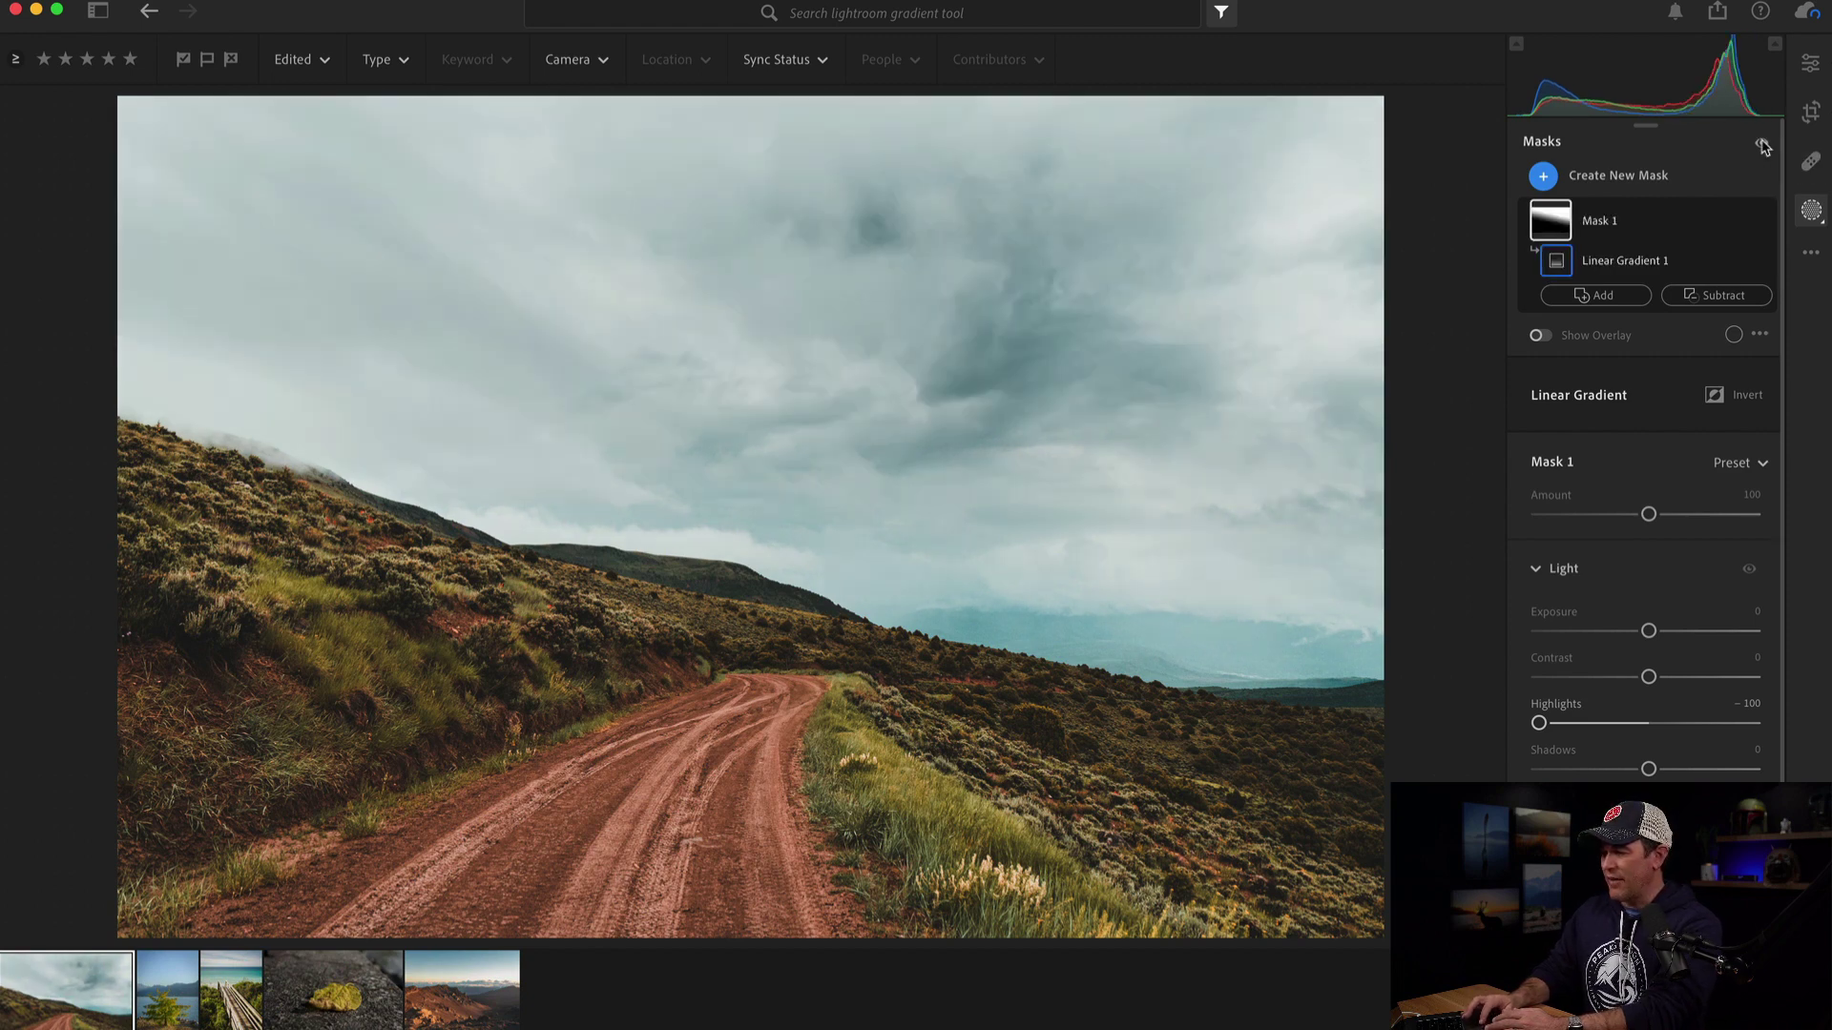
left_click(1762, 146)
left_click(1762, 146)
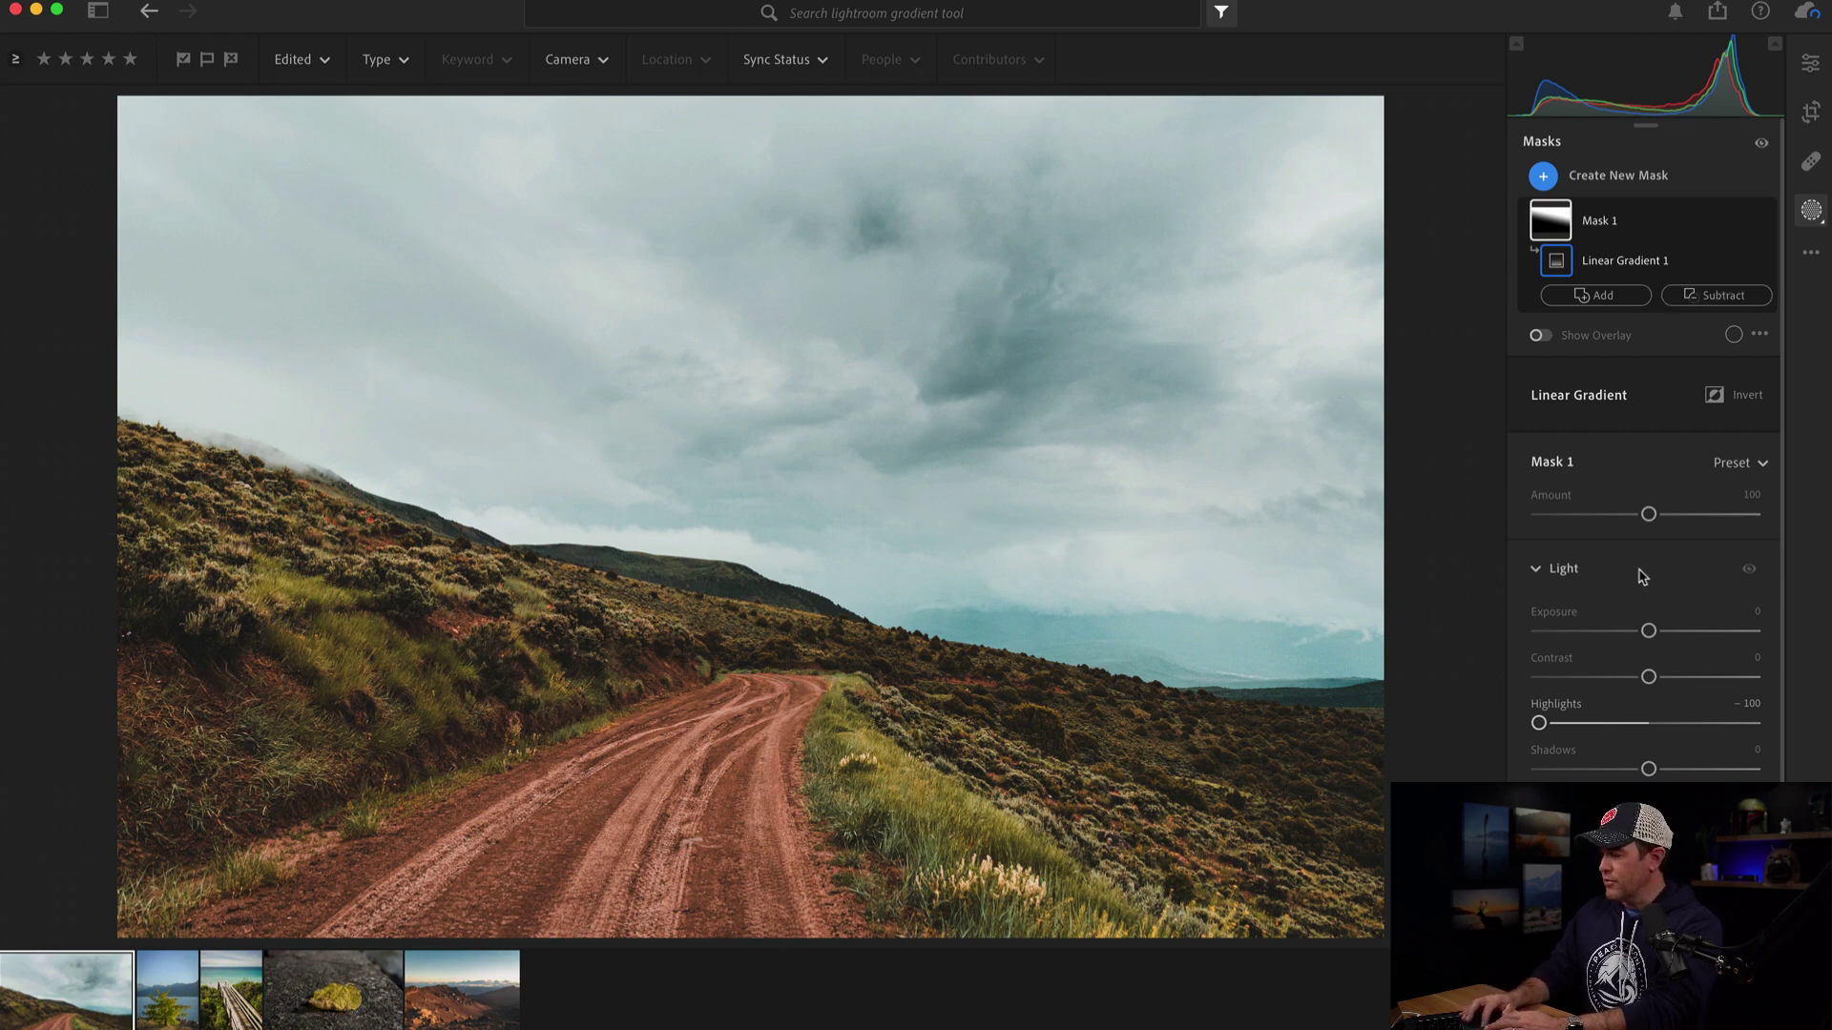
- Set the sky mask's Exposure to -0.28 and compare the before and after
left_click(1648, 632)
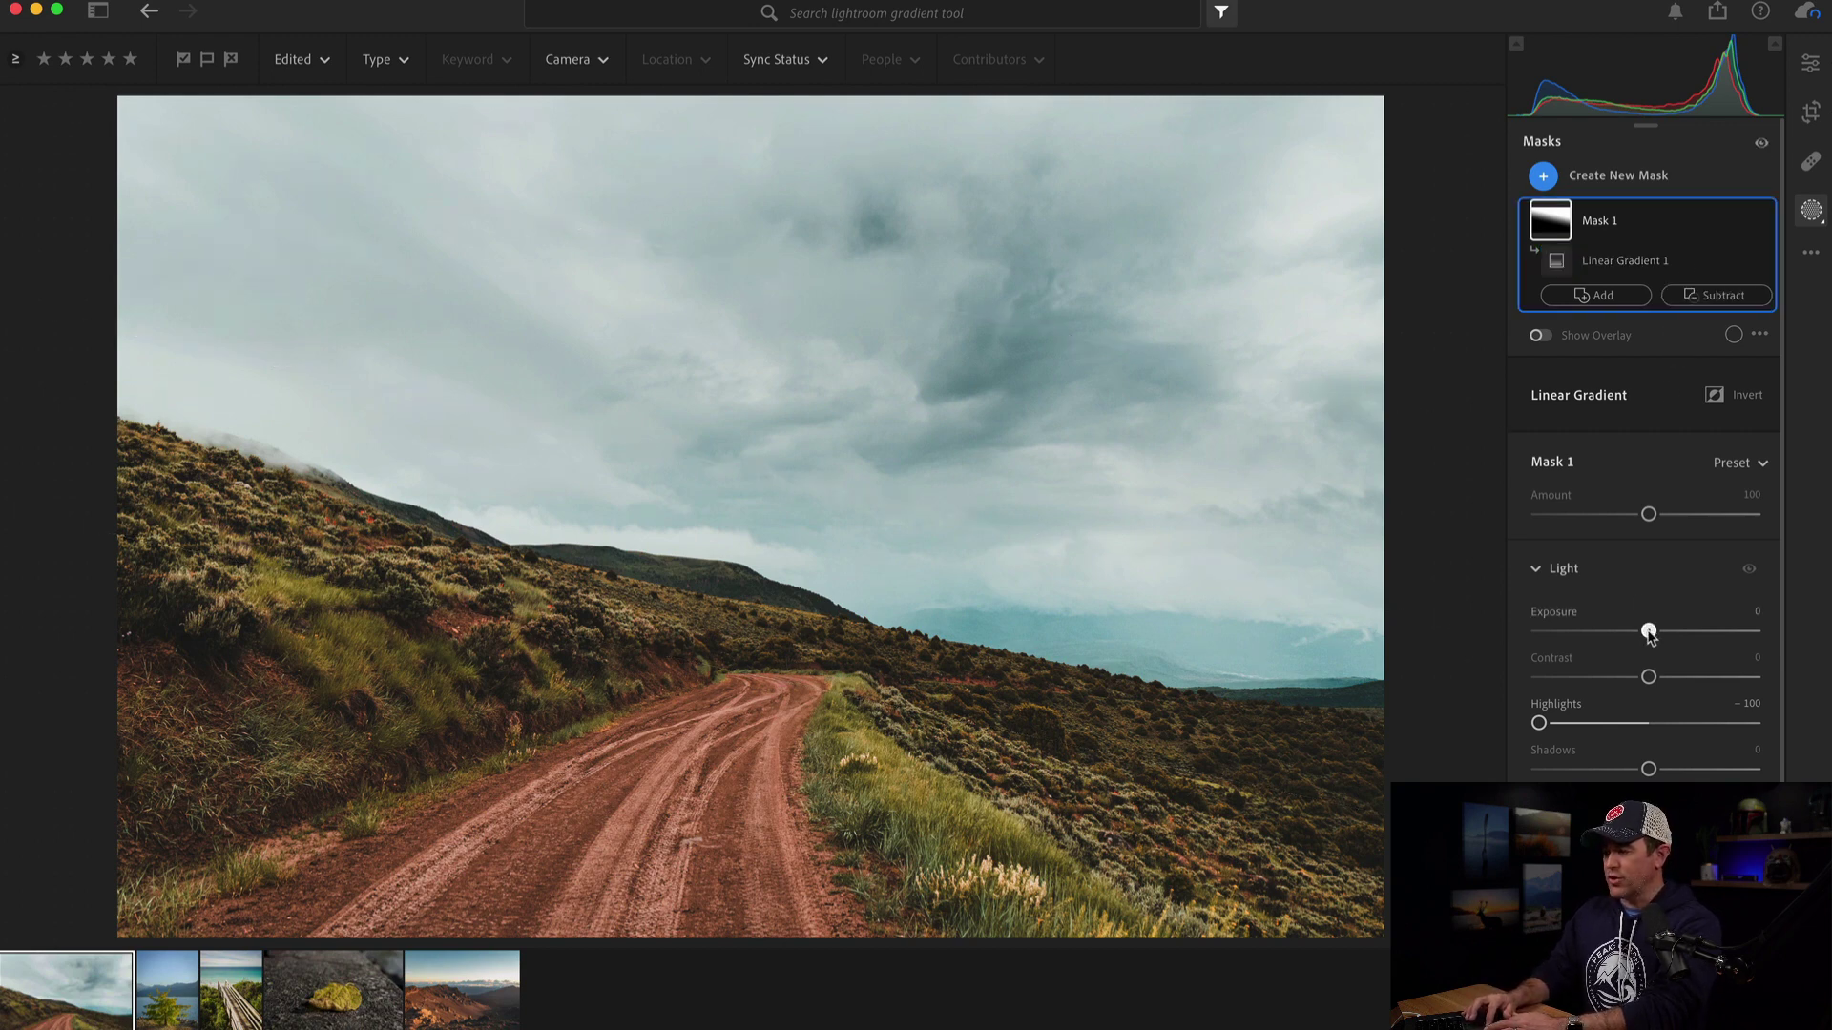
mouse_move(1649, 631)
left_mouse_down()
mouse_move(1591, 633)
mouse_move(1642, 636)
left_mouse_up()
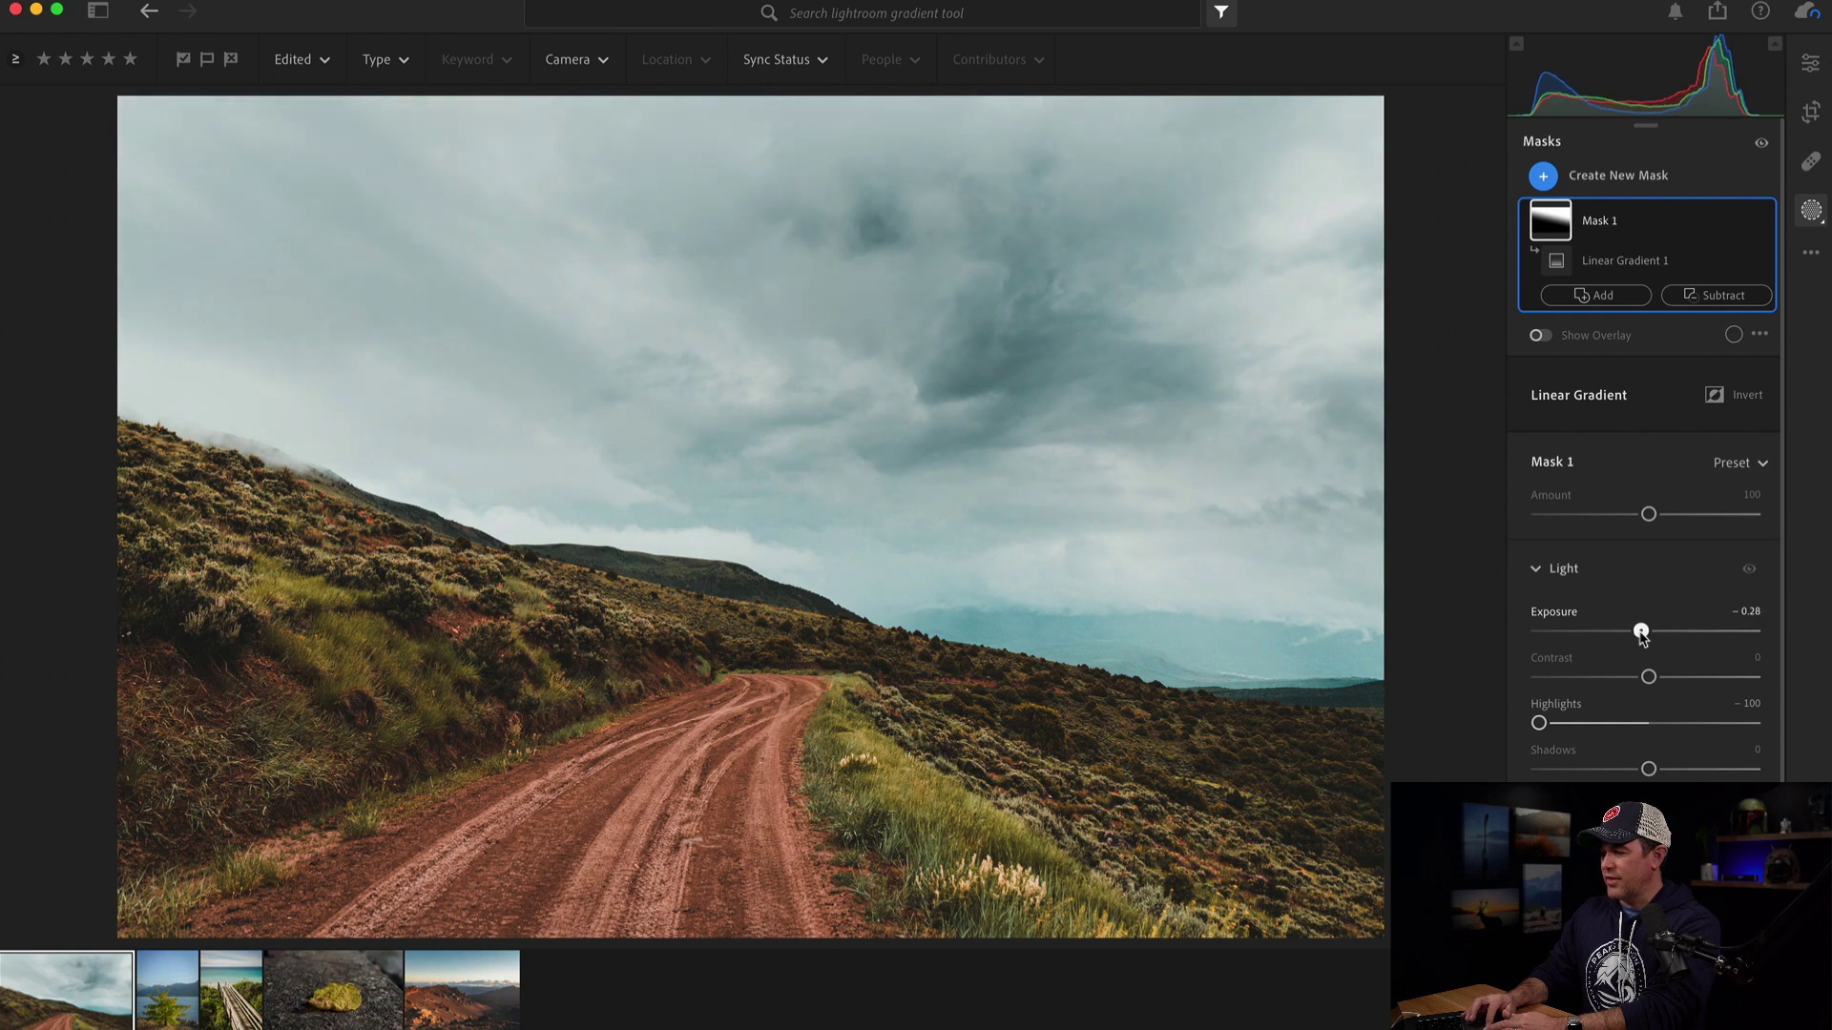
left_click(1684, 263)
left_click(1761, 143)
left_click(1761, 143)
left_click(1761, 144)
left_click(1762, 144)
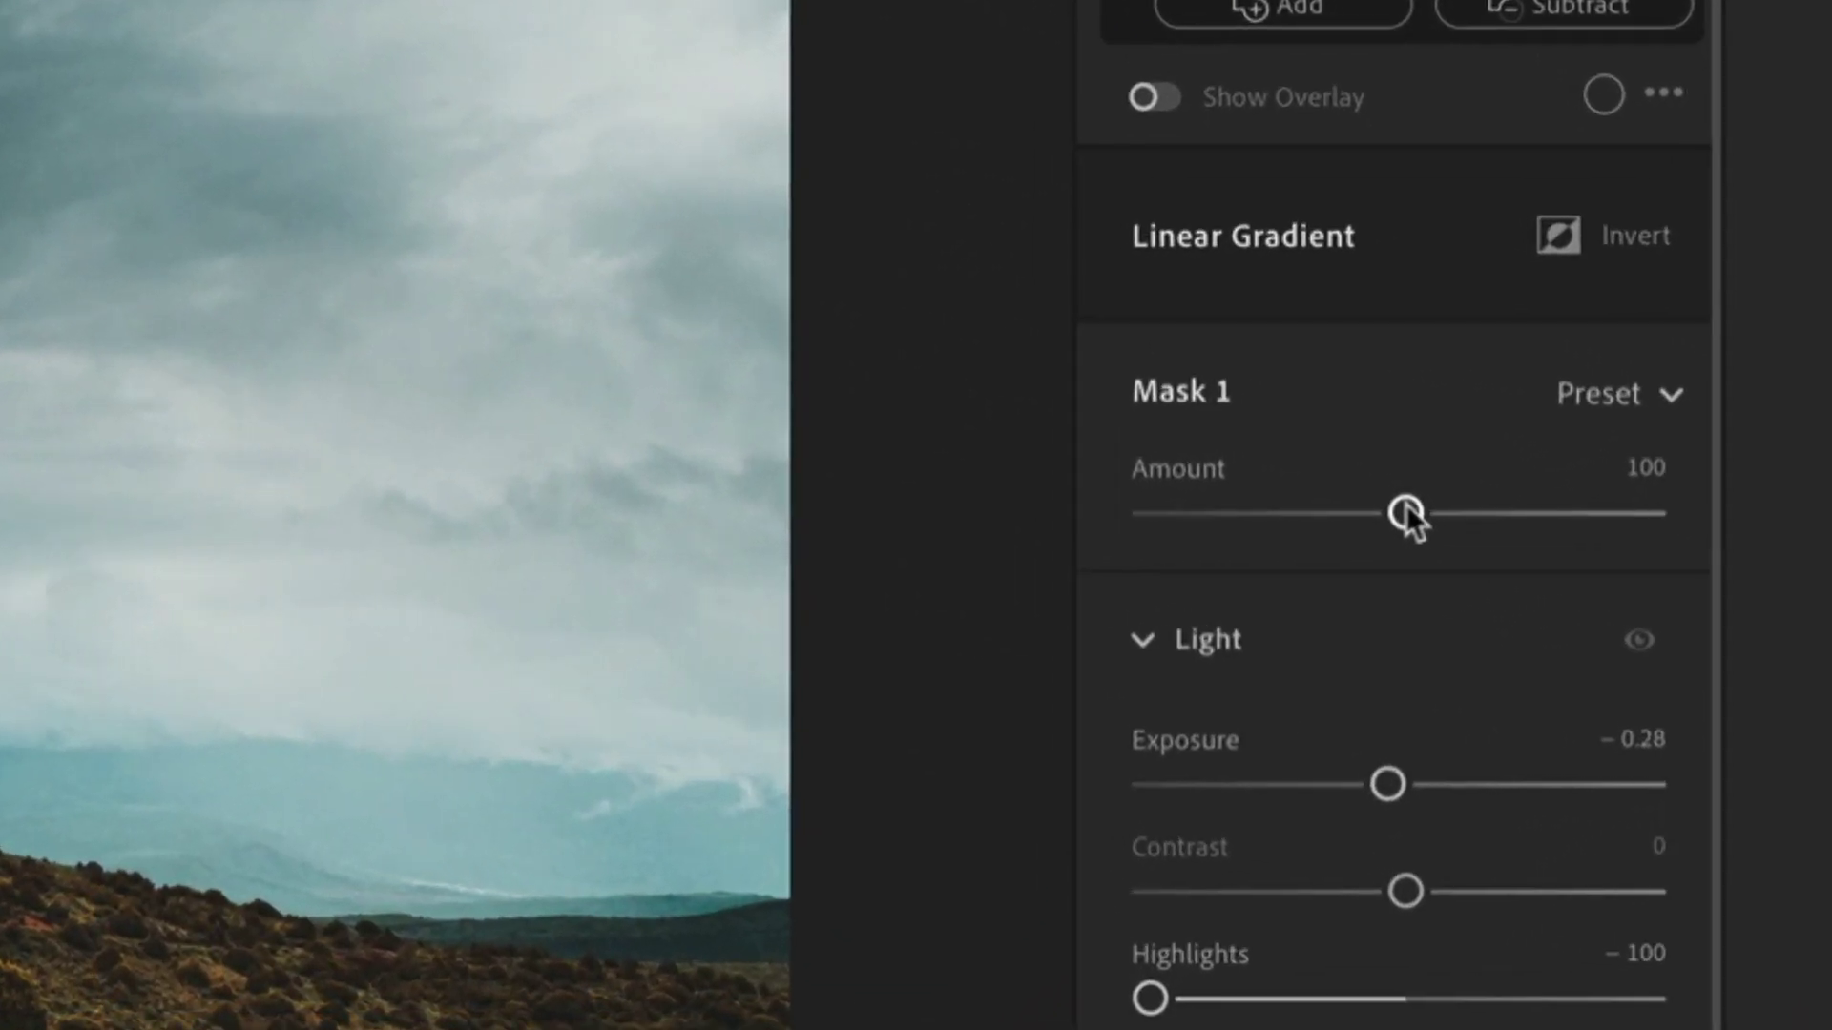
- Drop Mask 1's Amount to 0, raise it to 135, and compare with the mask hidden
left_click_drag(1406, 513, 1094, 552)
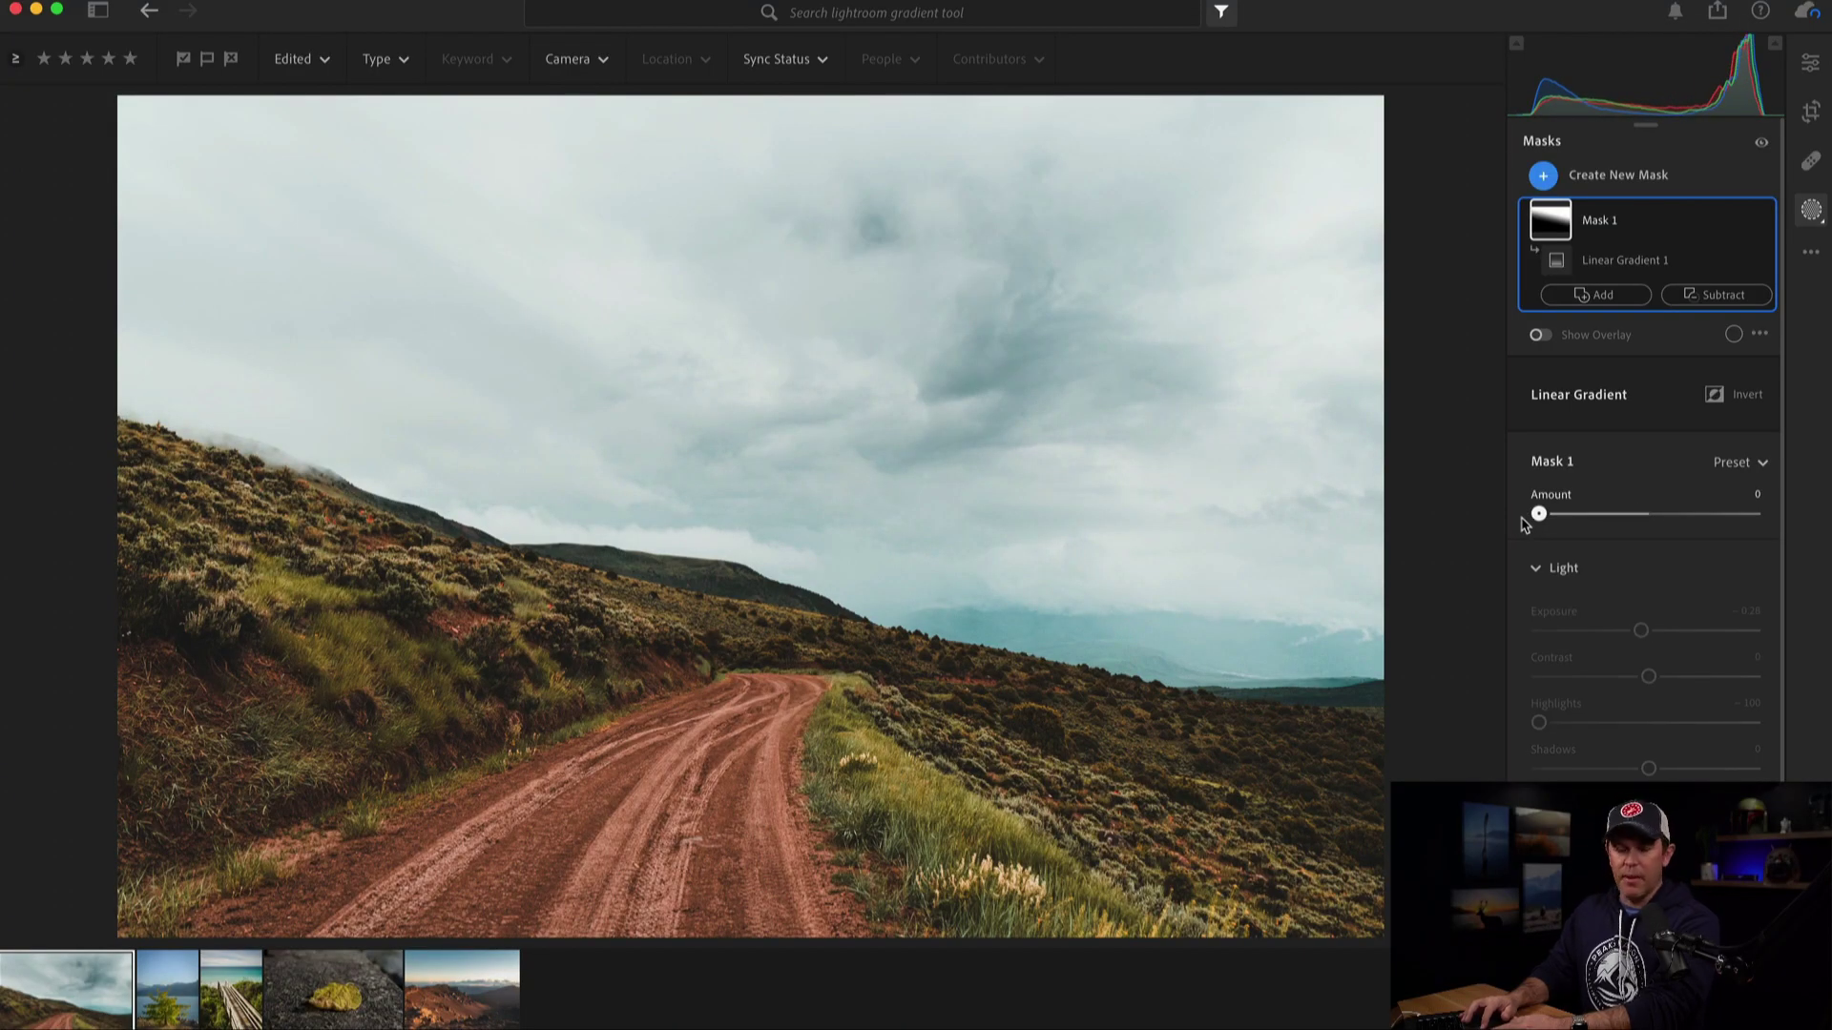
left_click_drag(1534, 515, 1689, 511)
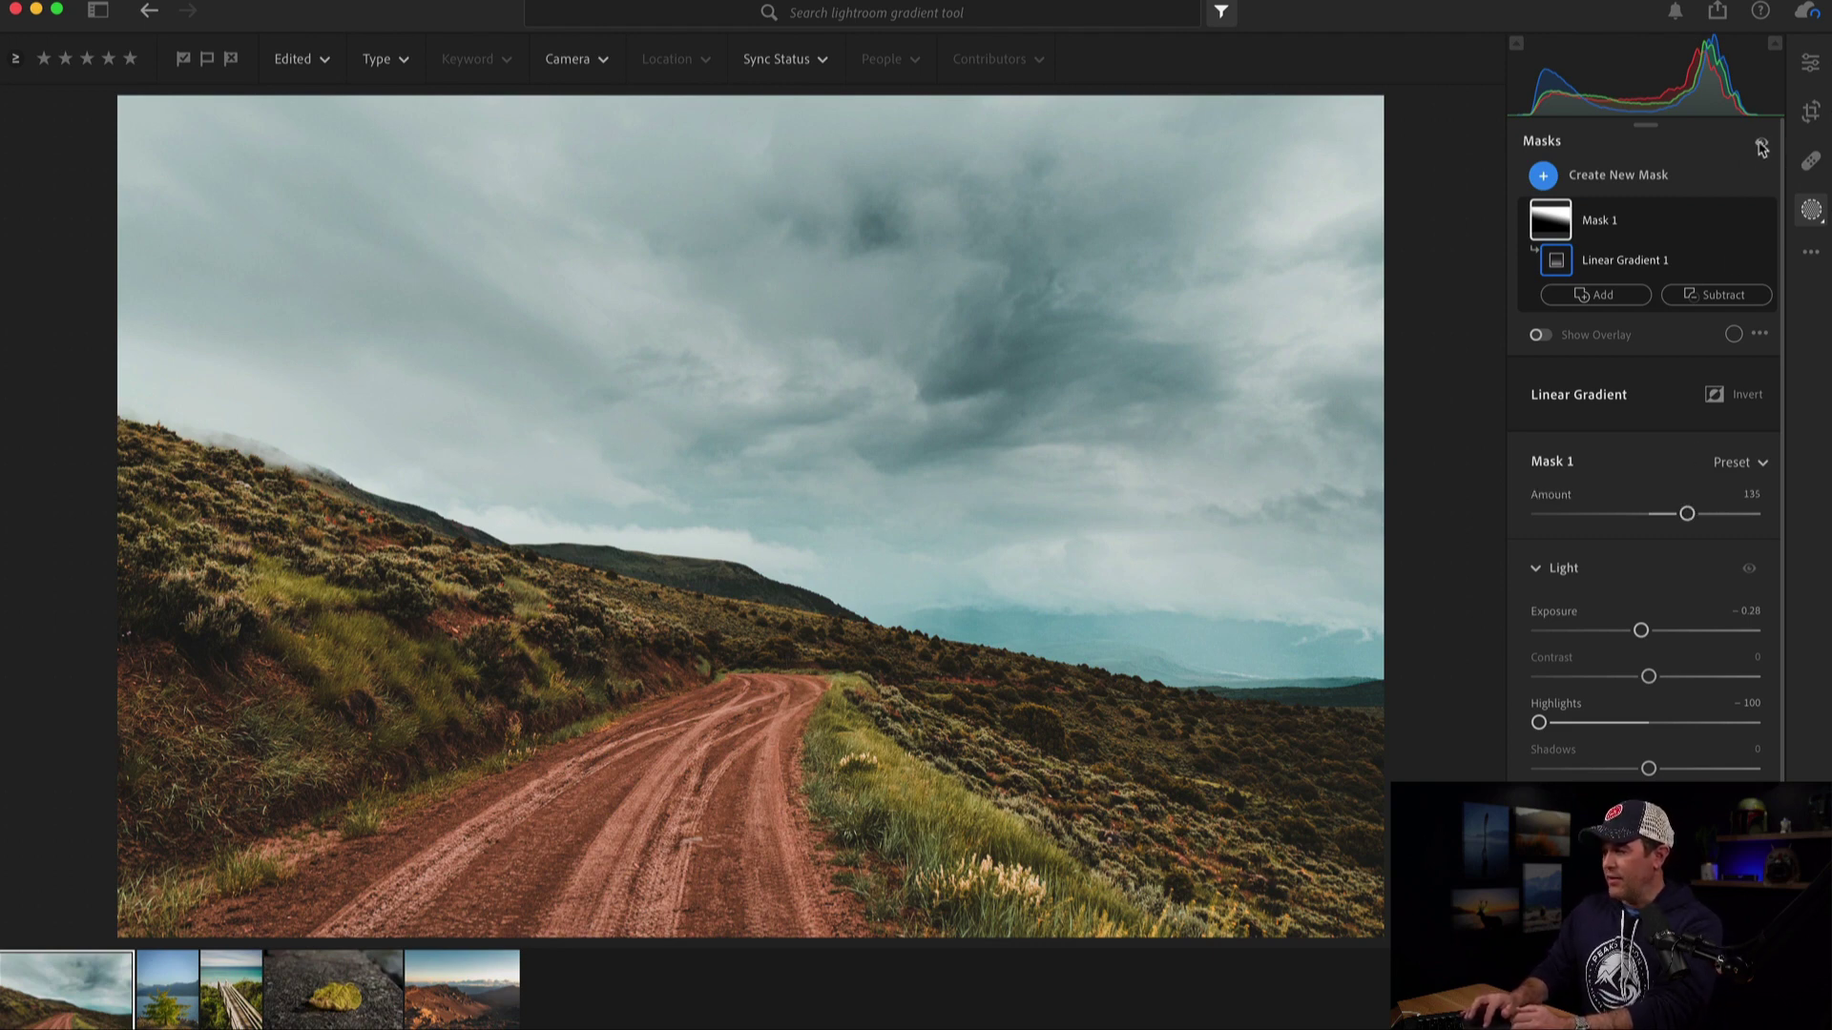
left_click(1761, 148)
left_click(1761, 148)
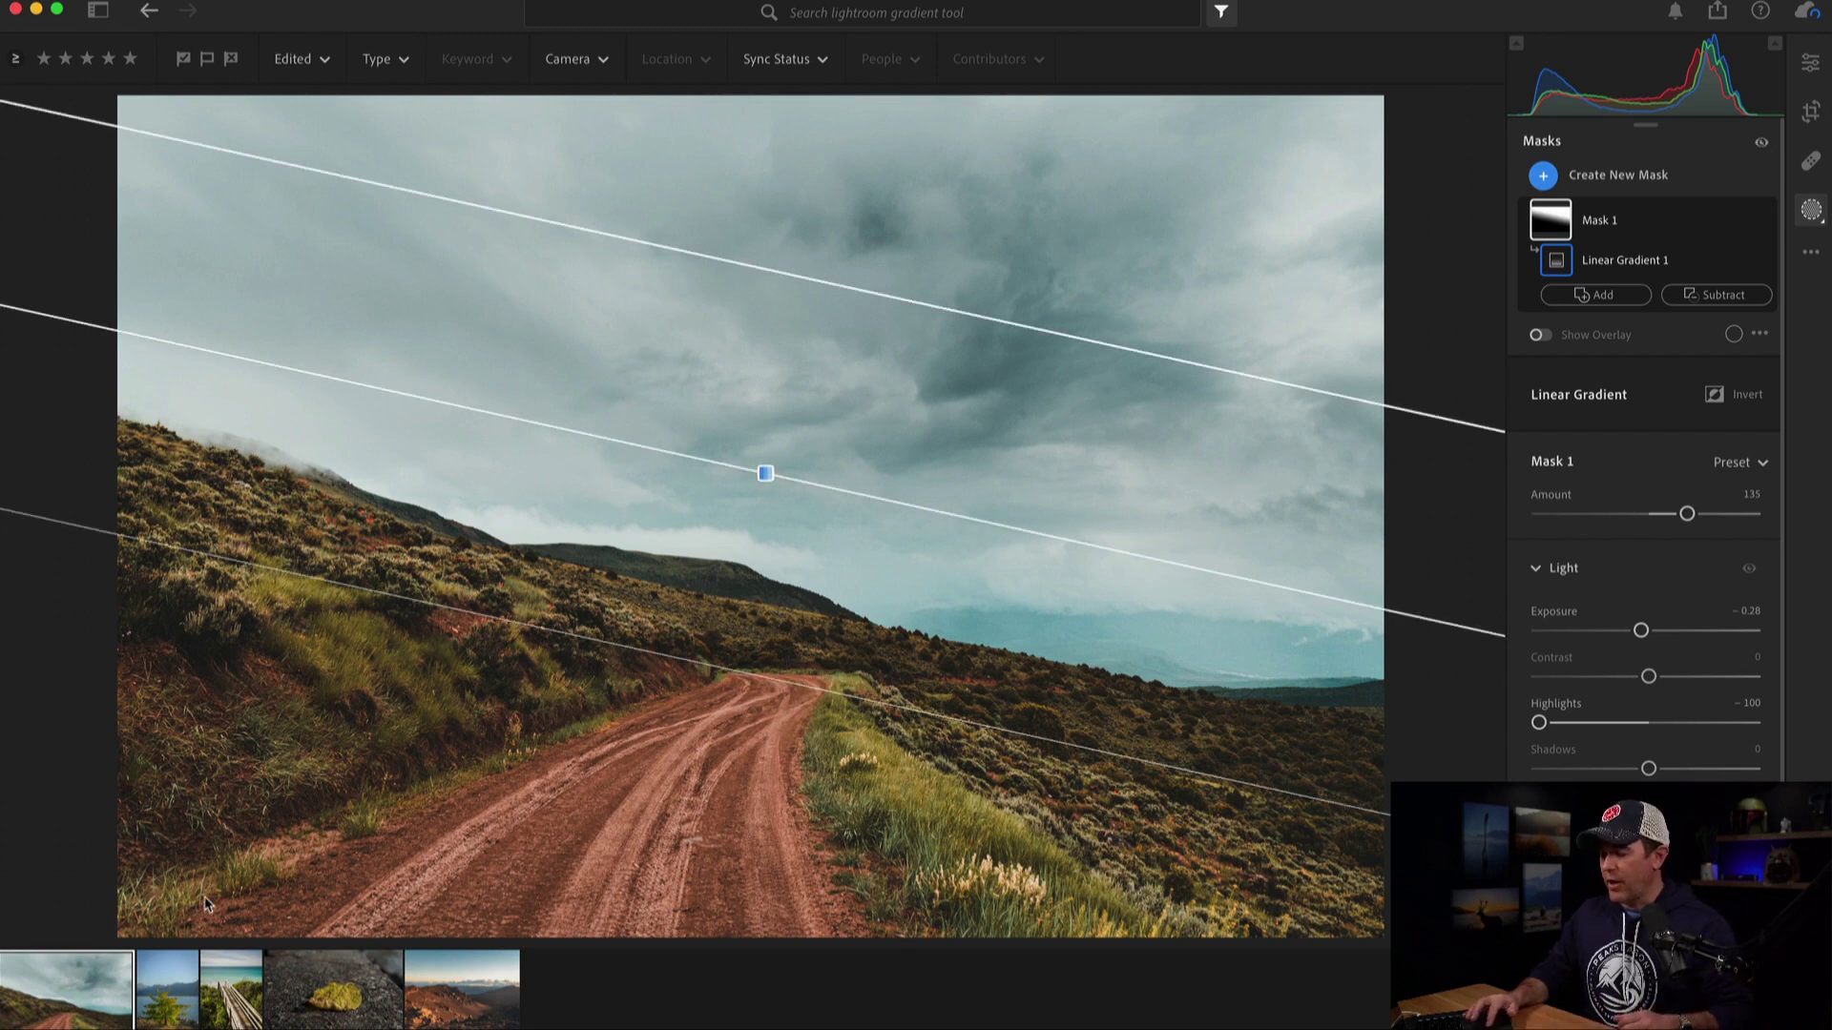
- Open the lakeside tree photo and draw a flattened radial gradient ellipse centred on the tree
left_click(184, 1000)
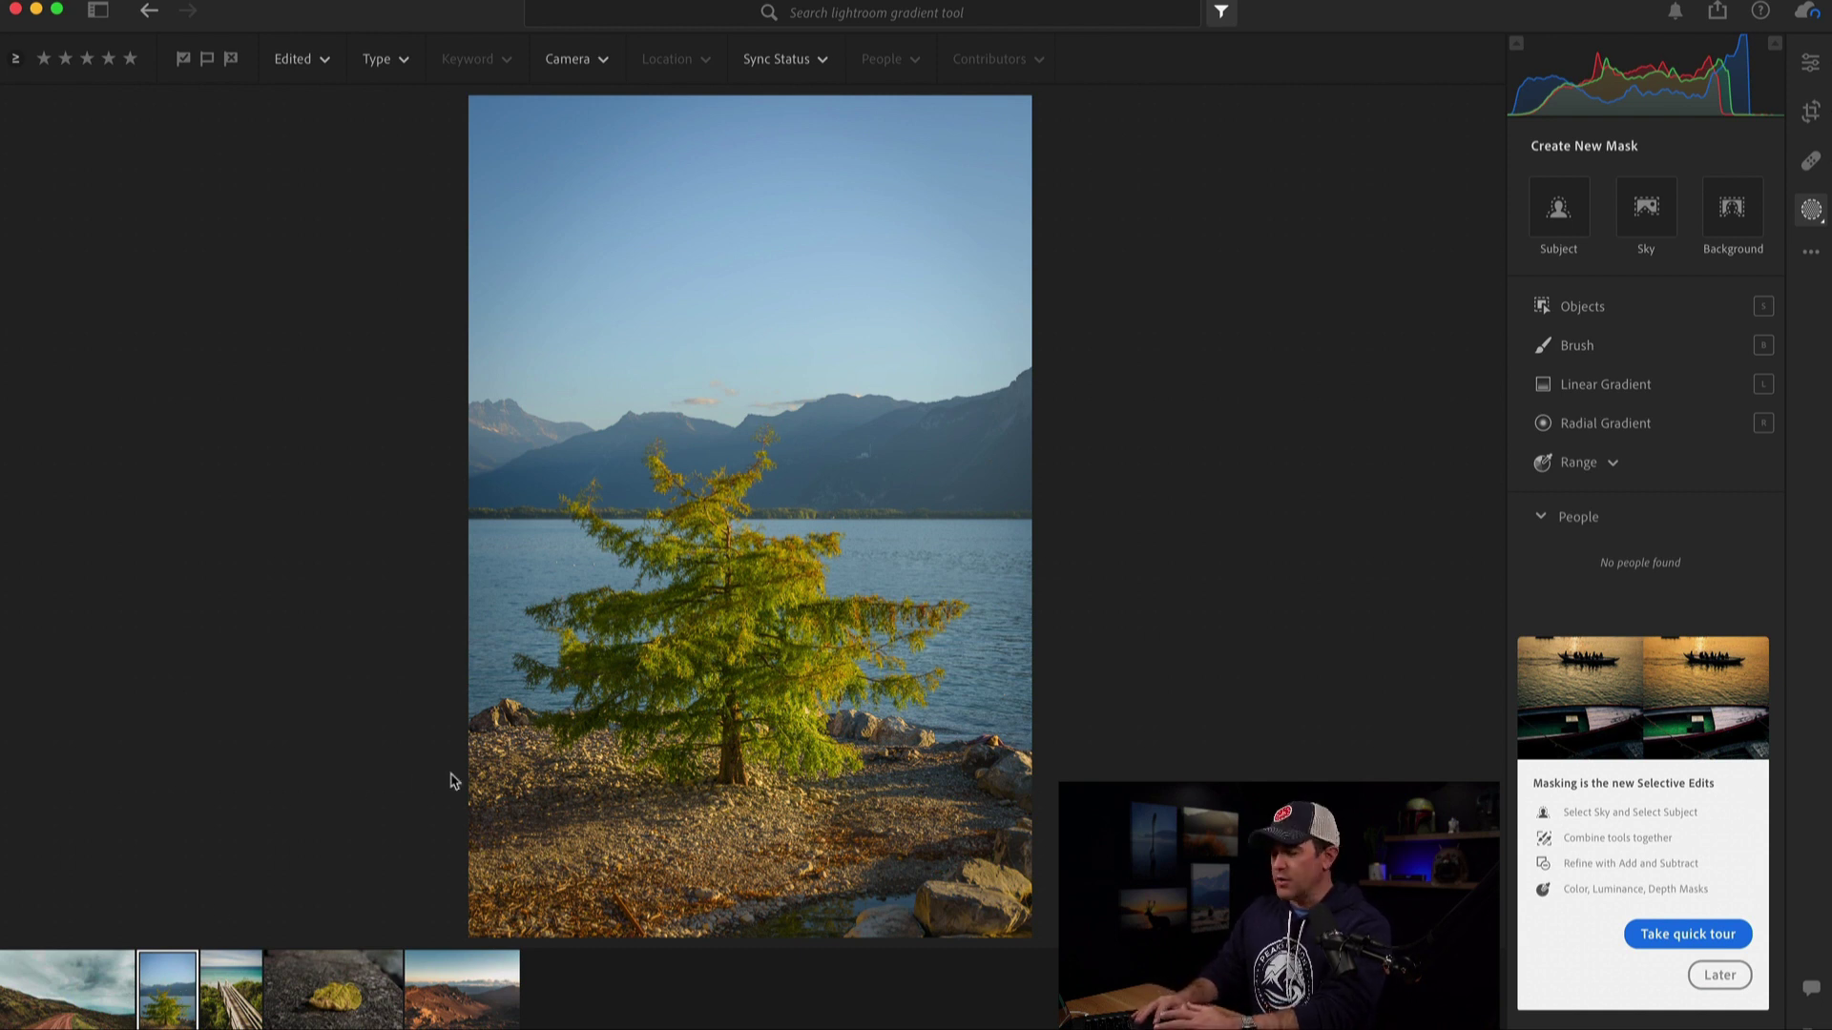
left_click(1574, 423)
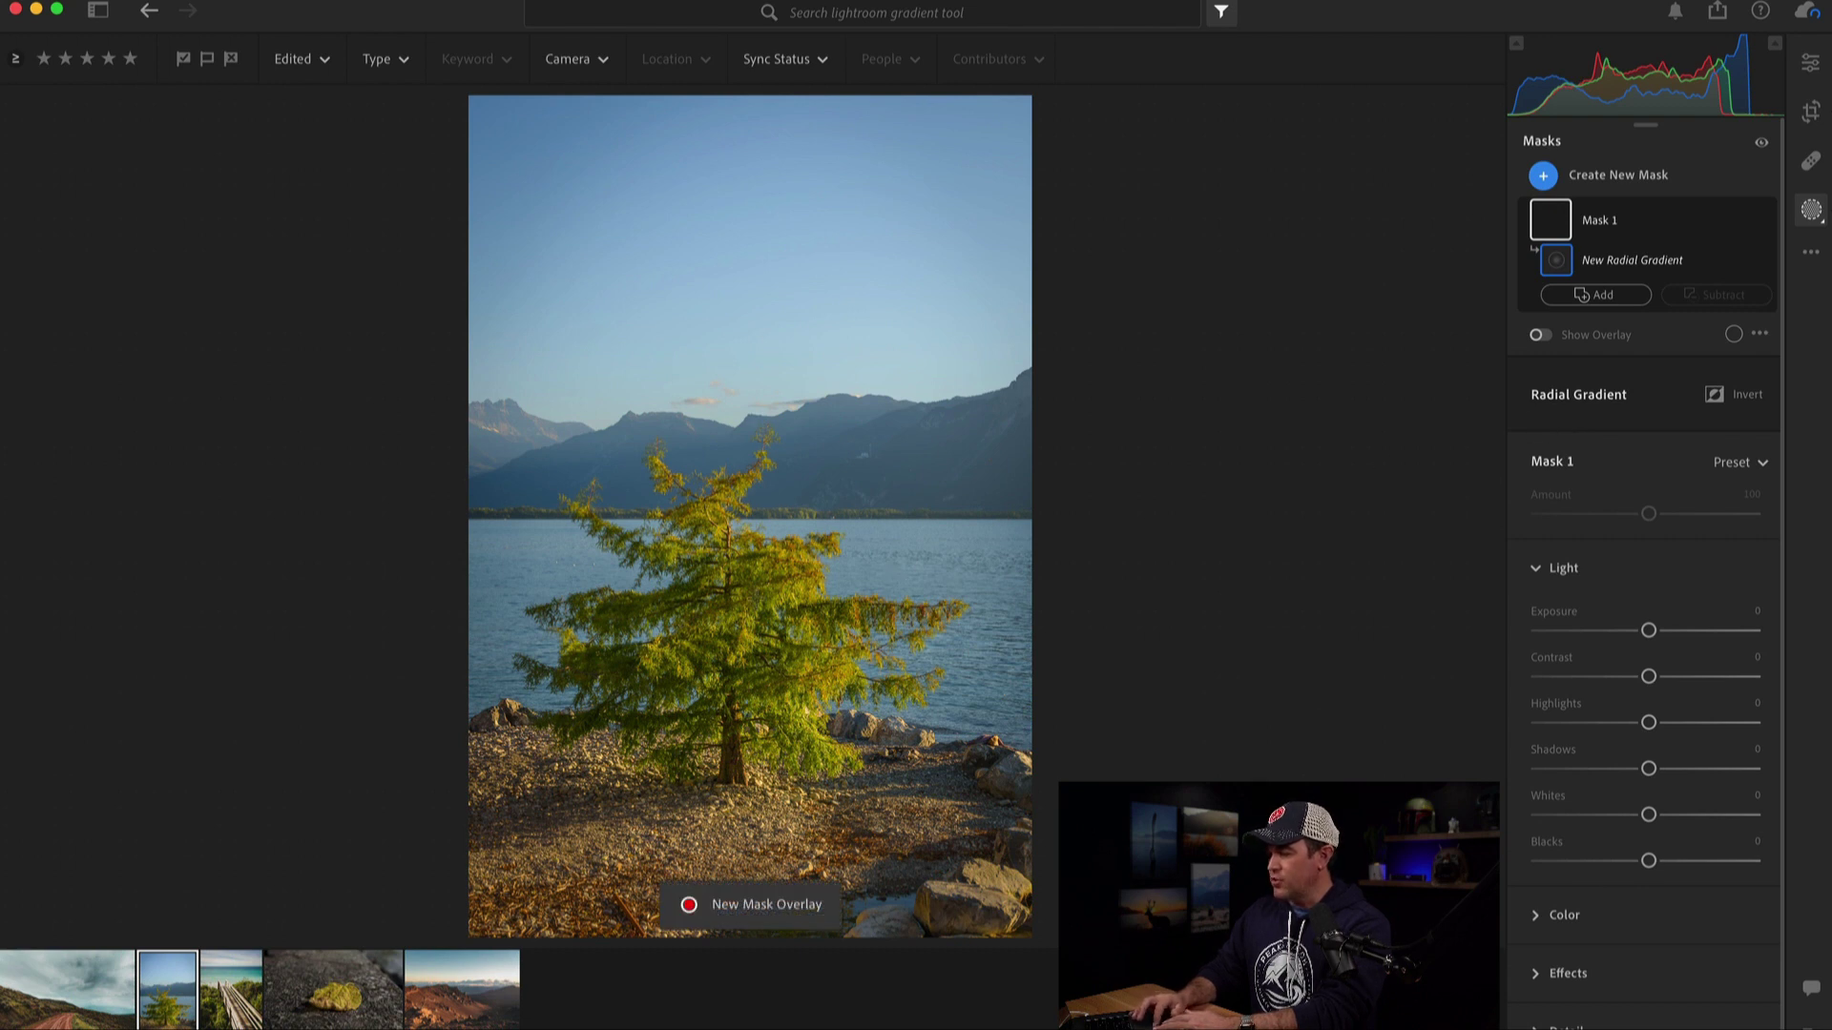
left_click_drag(716, 612, 960, 822)
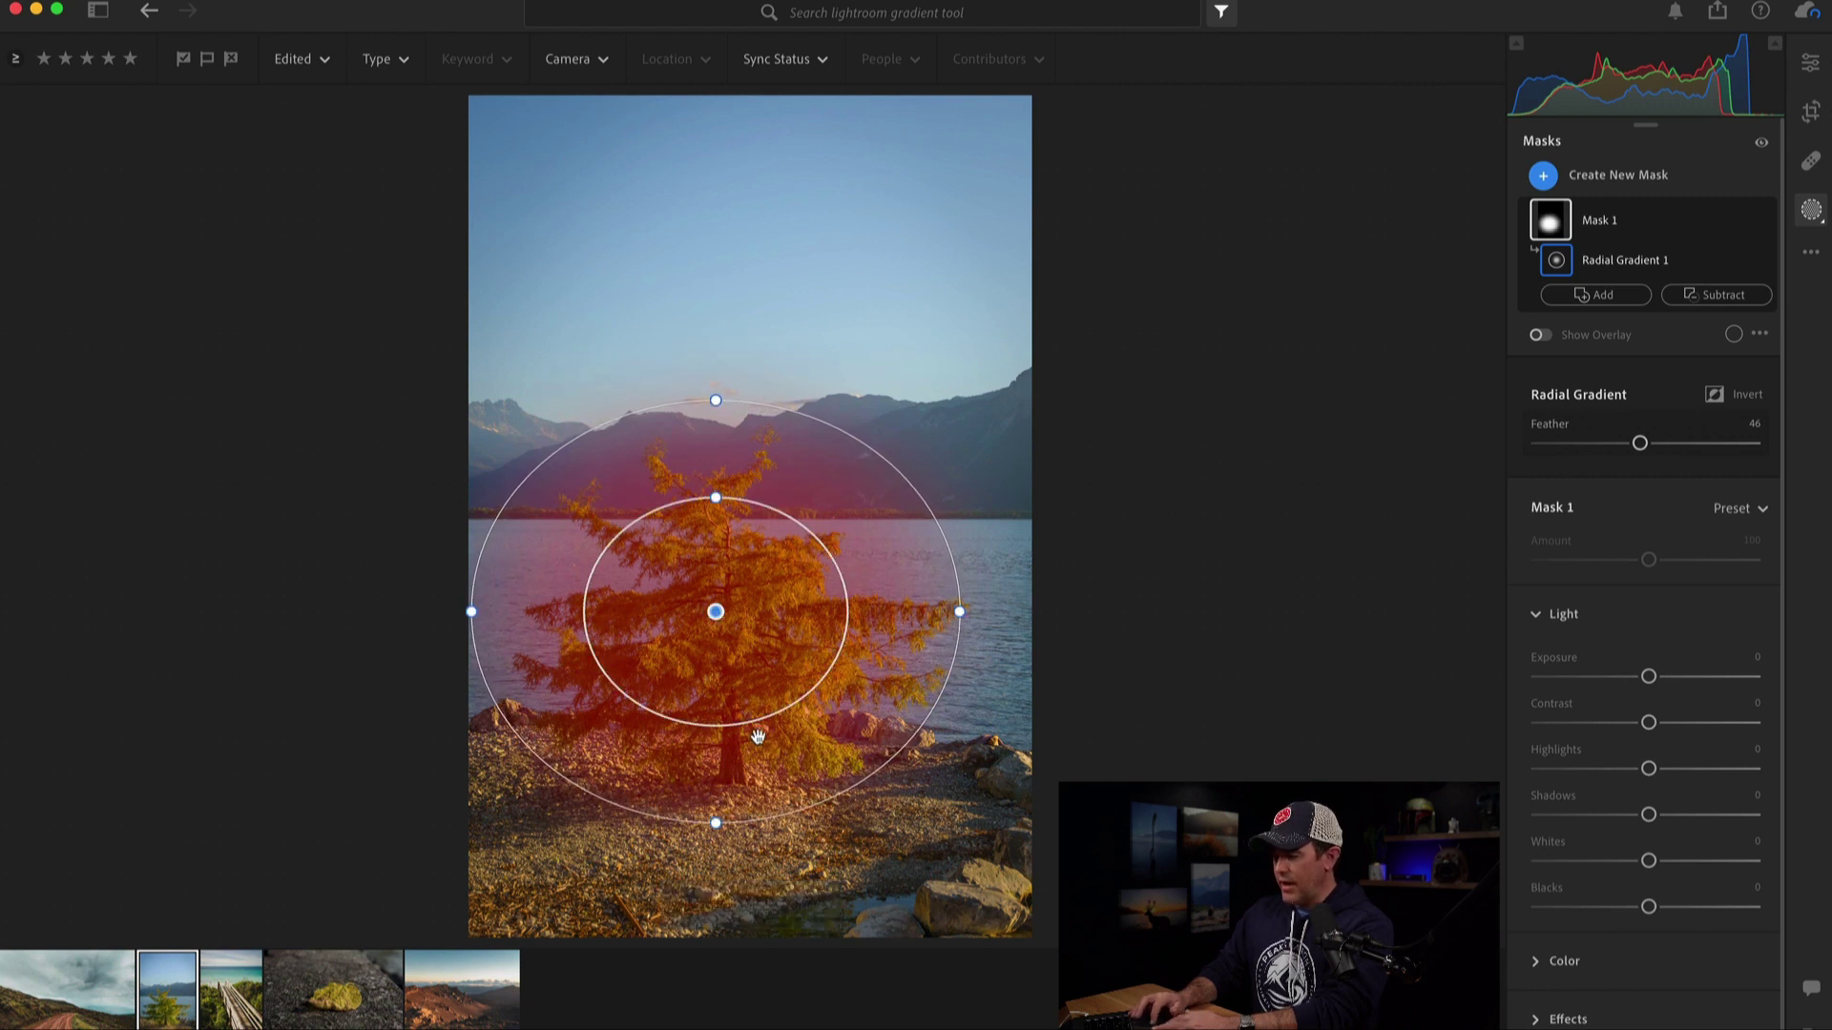
mouse_move(647, 649)
left_mouse_down()
mouse_move(728, 654)
mouse_move(633, 646)
mouse_move(696, 646)
mouse_move(665, 657)
left_mouse_up()
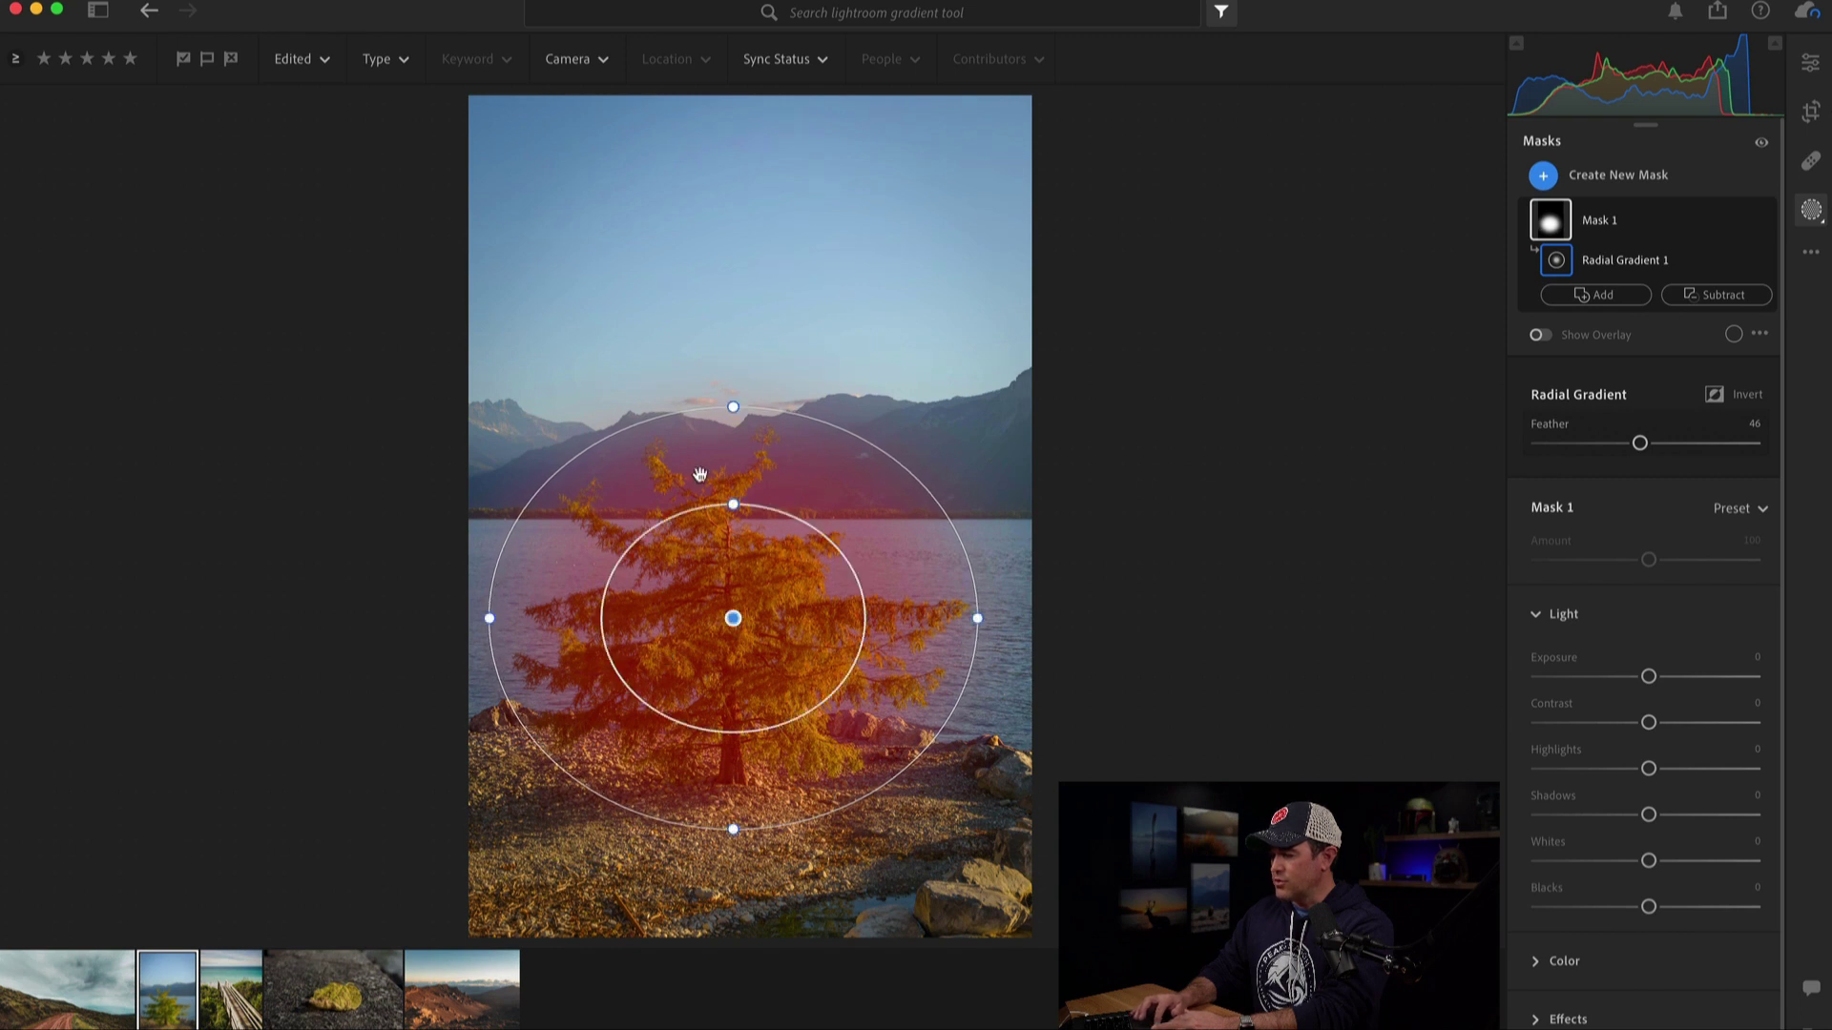
left_click_drag(732, 403, 732, 422)
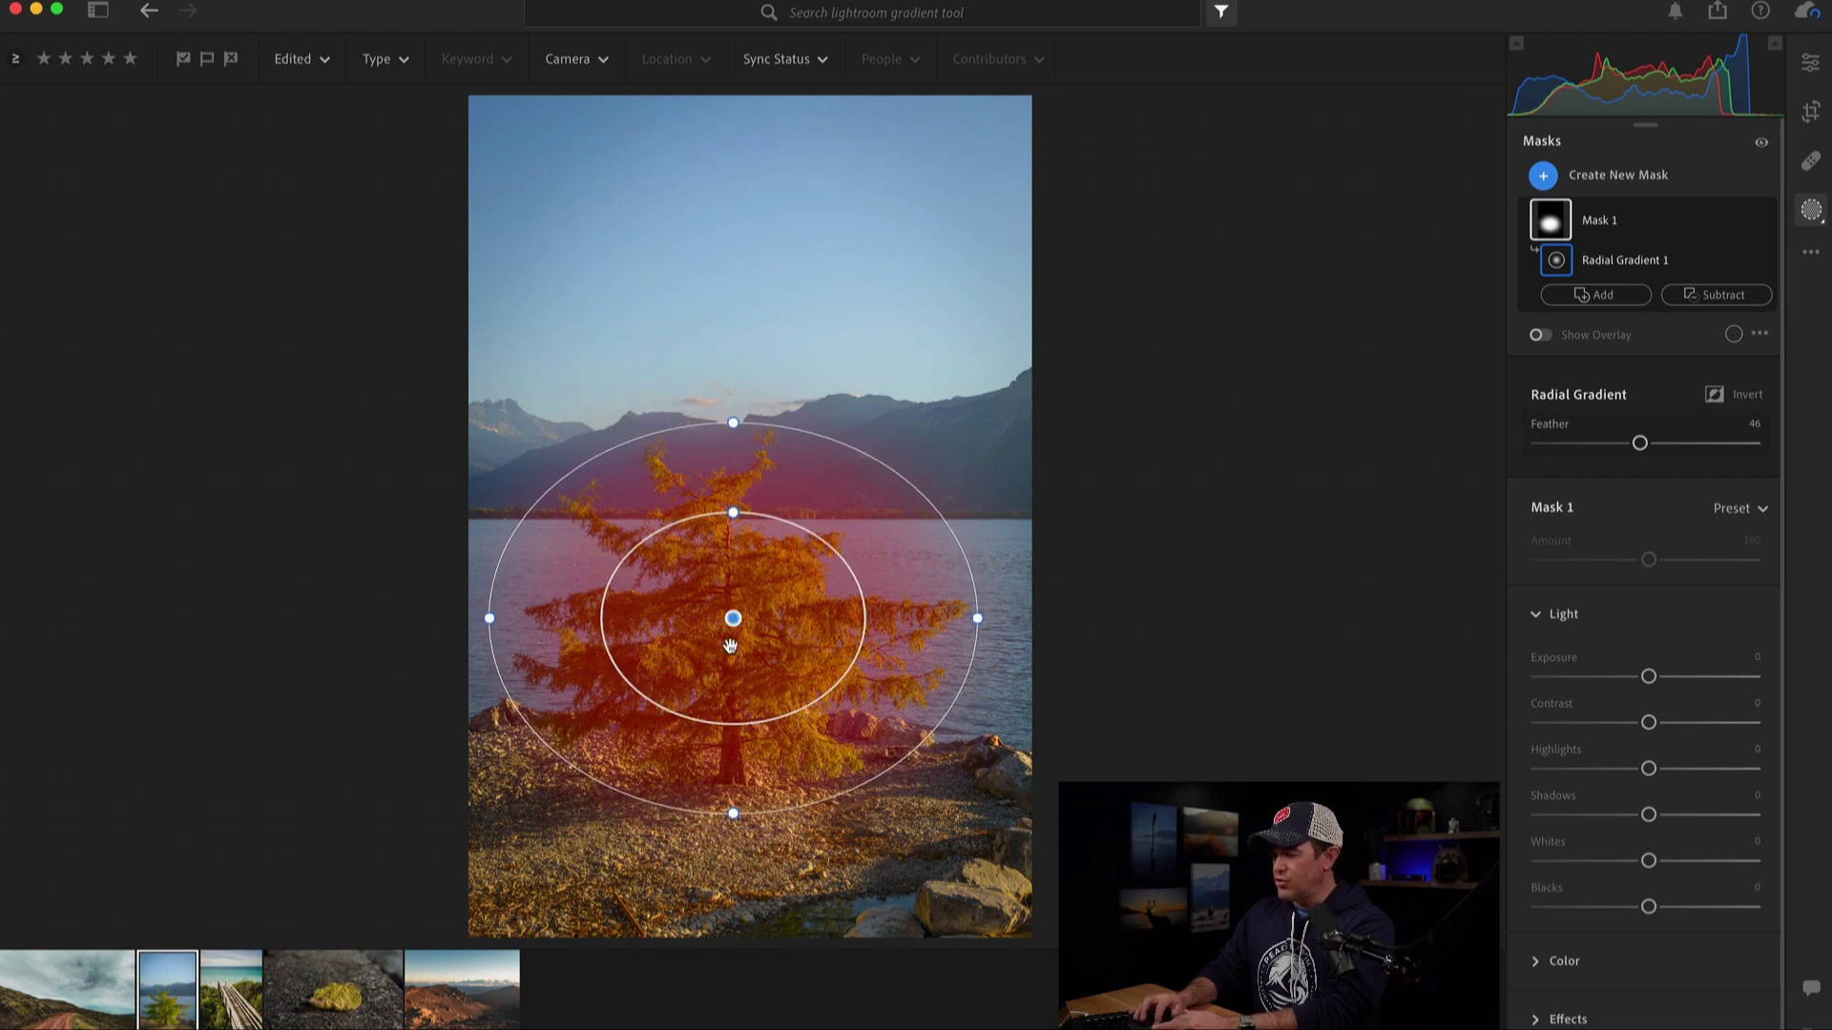
left_click_drag(712, 649, 715, 650)
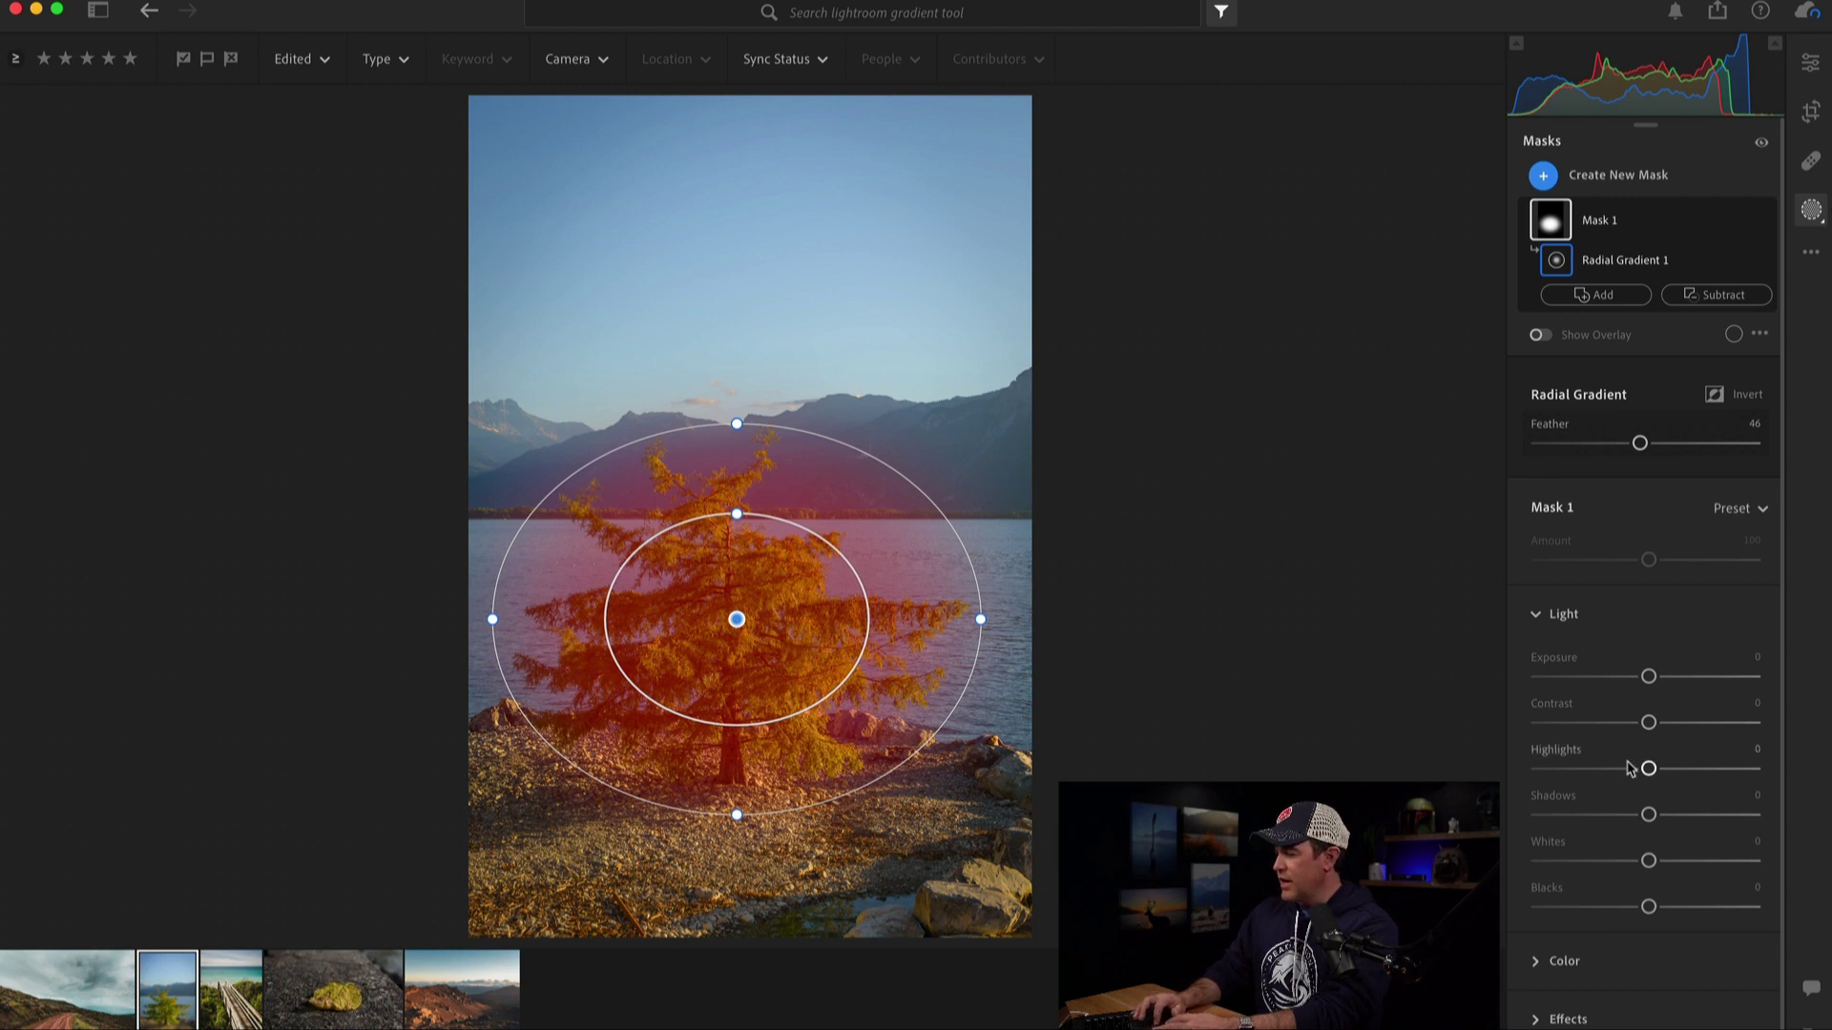
- Raise Shadows to +100 and Highlights to +30 inside the tree's radial mask
left_click(1648, 813)
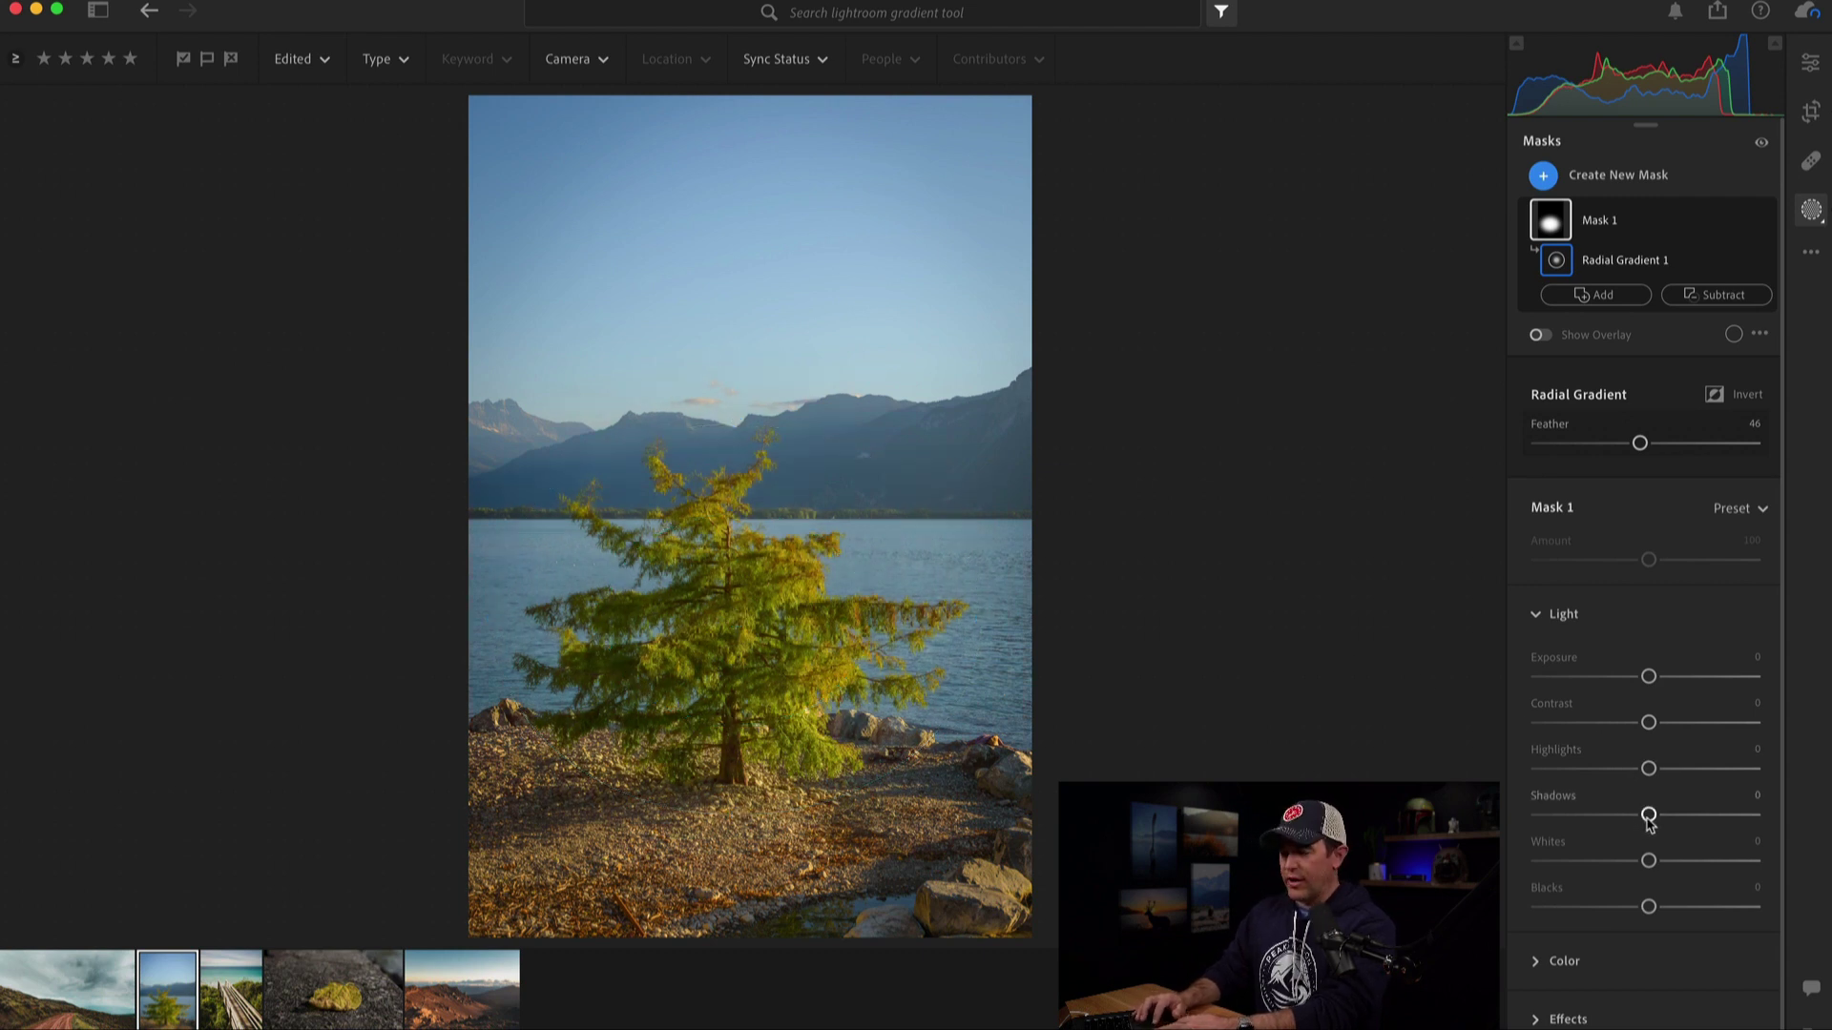
left_click_drag(1648, 816, 1787, 823)
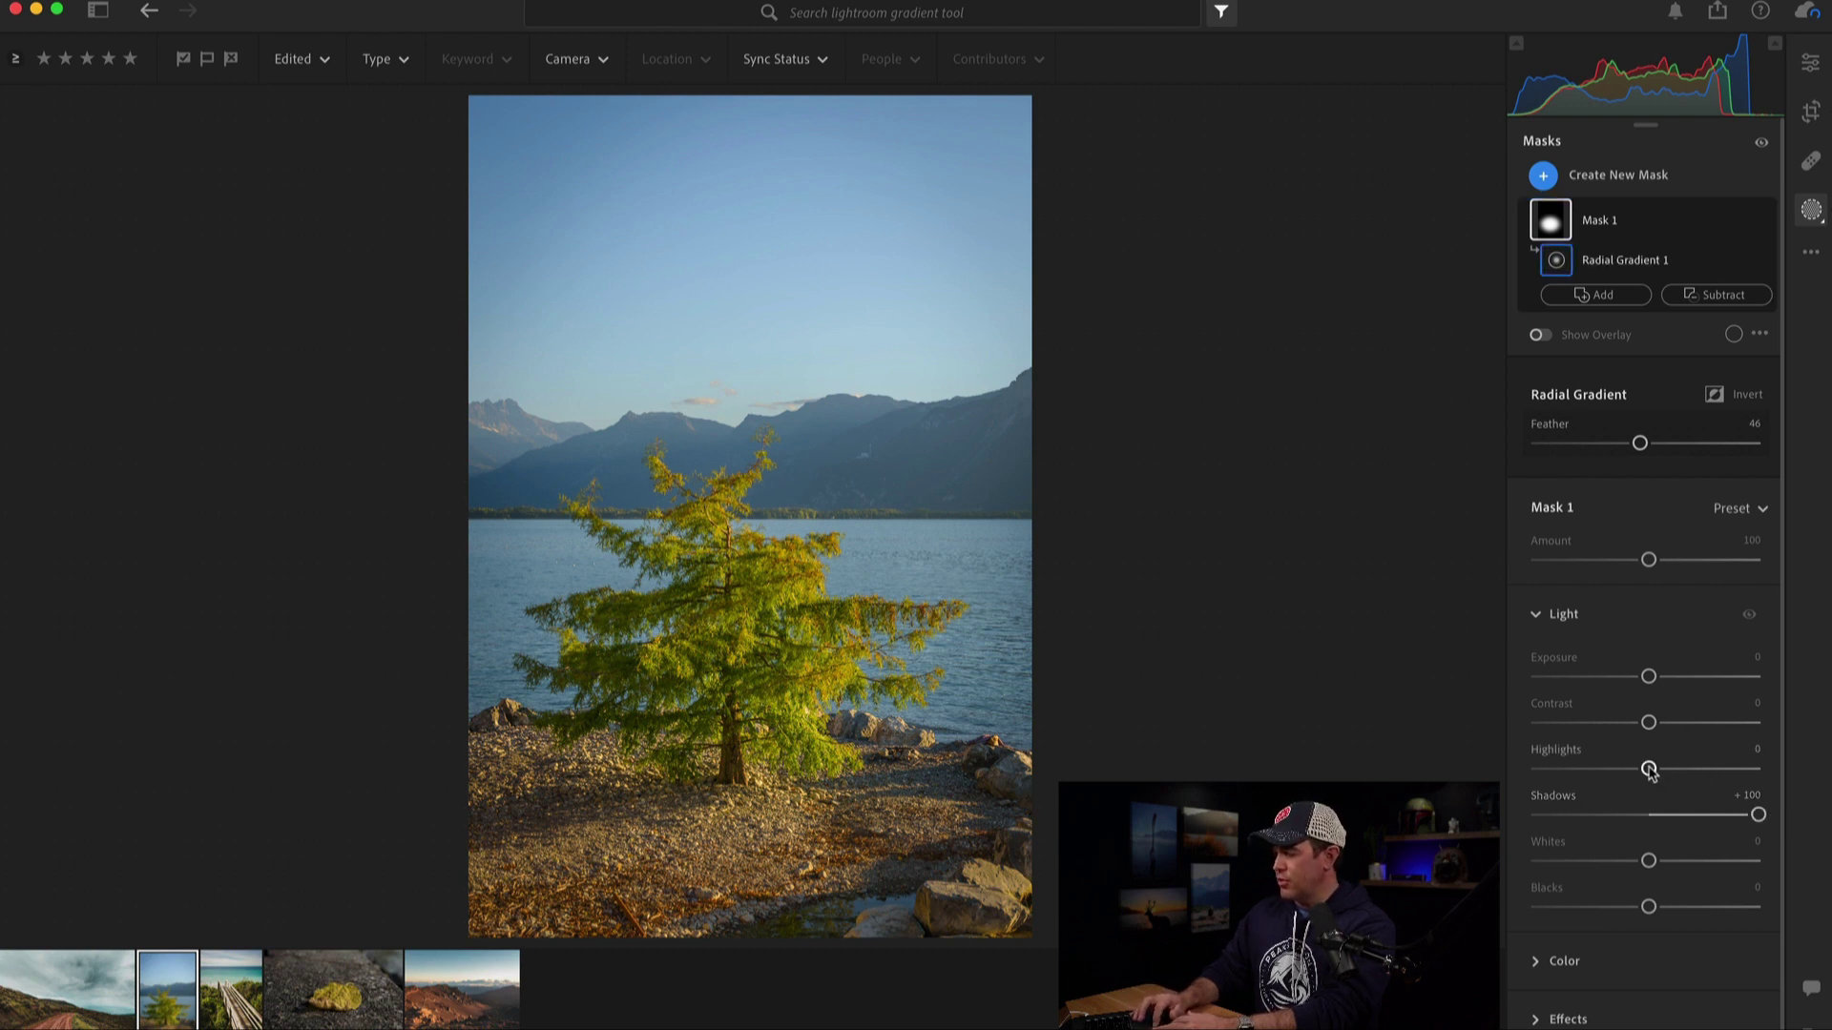
mouse_move(1649, 769)
left_mouse_down()
mouse_move(1713, 769)
mouse_move(1680, 769)
left_mouse_up()
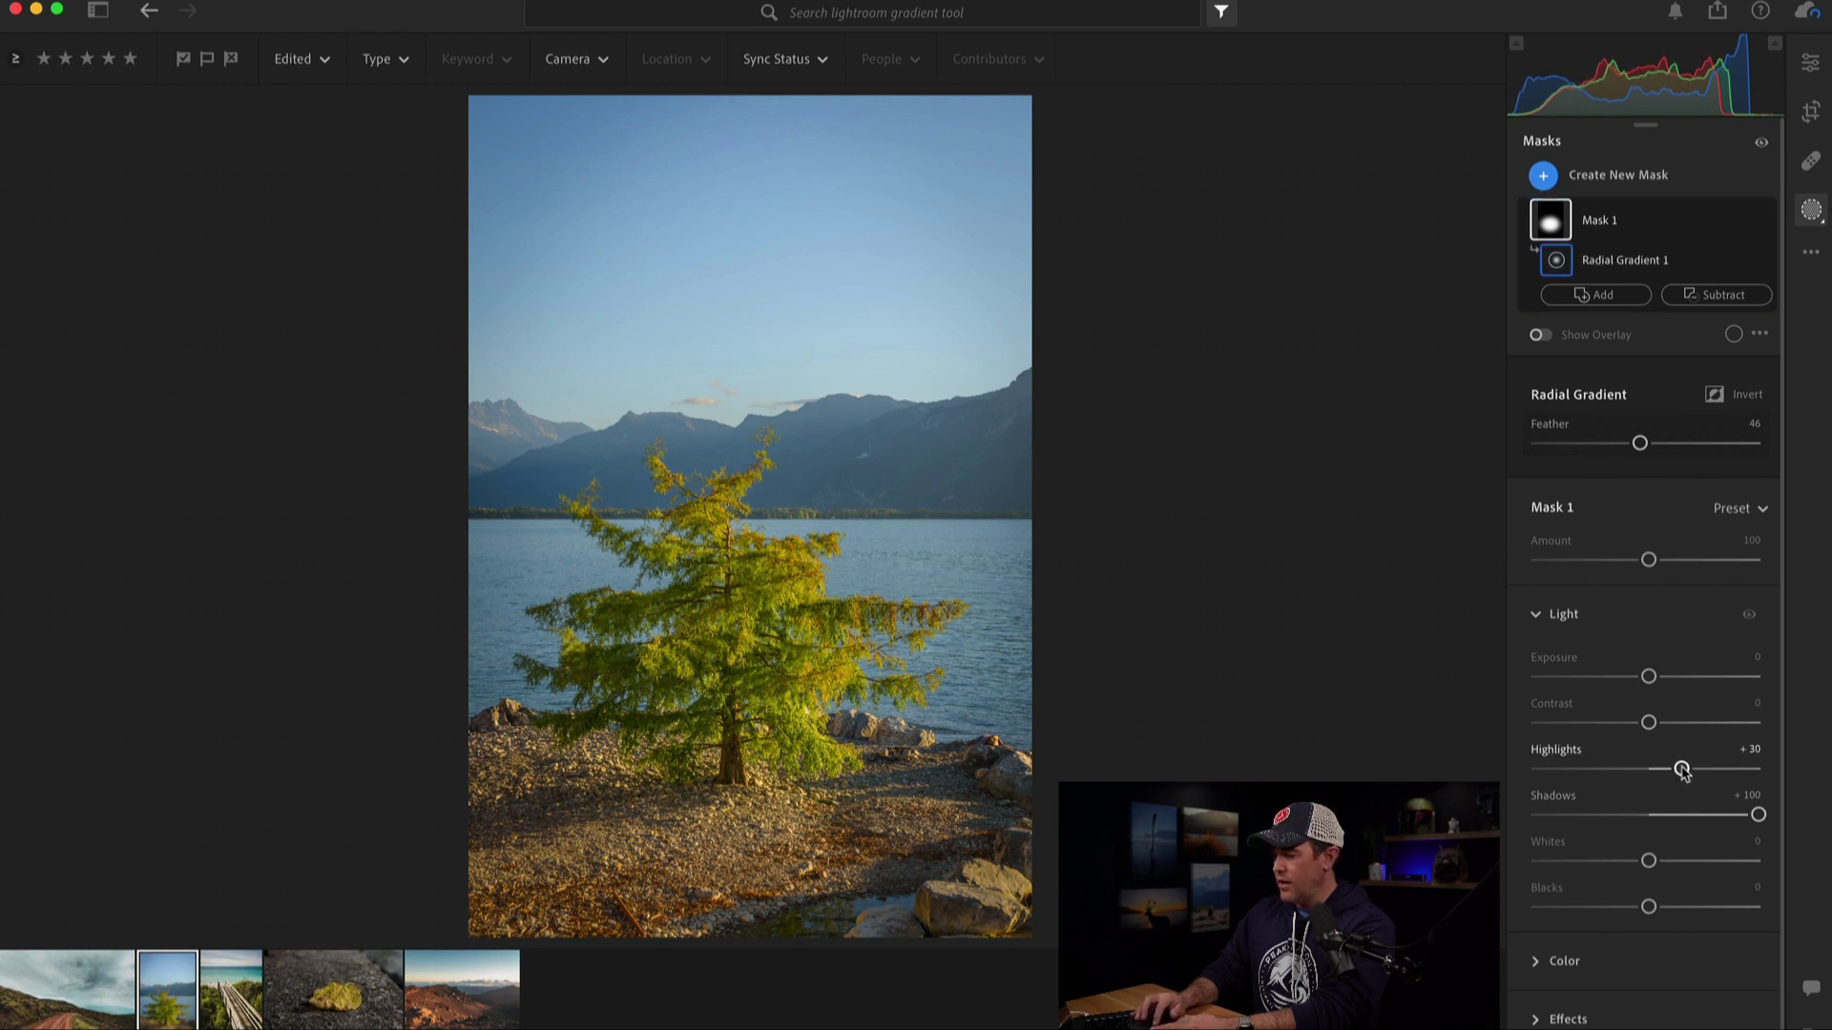
- Set the tree mask's Exposure to +0.36 and compare the effect on and off
left_click(1650, 677)
mouse_move(1650, 677)
left_mouse_down()
mouse_move(1706, 677)
mouse_move(1659, 683)
left_mouse_up()
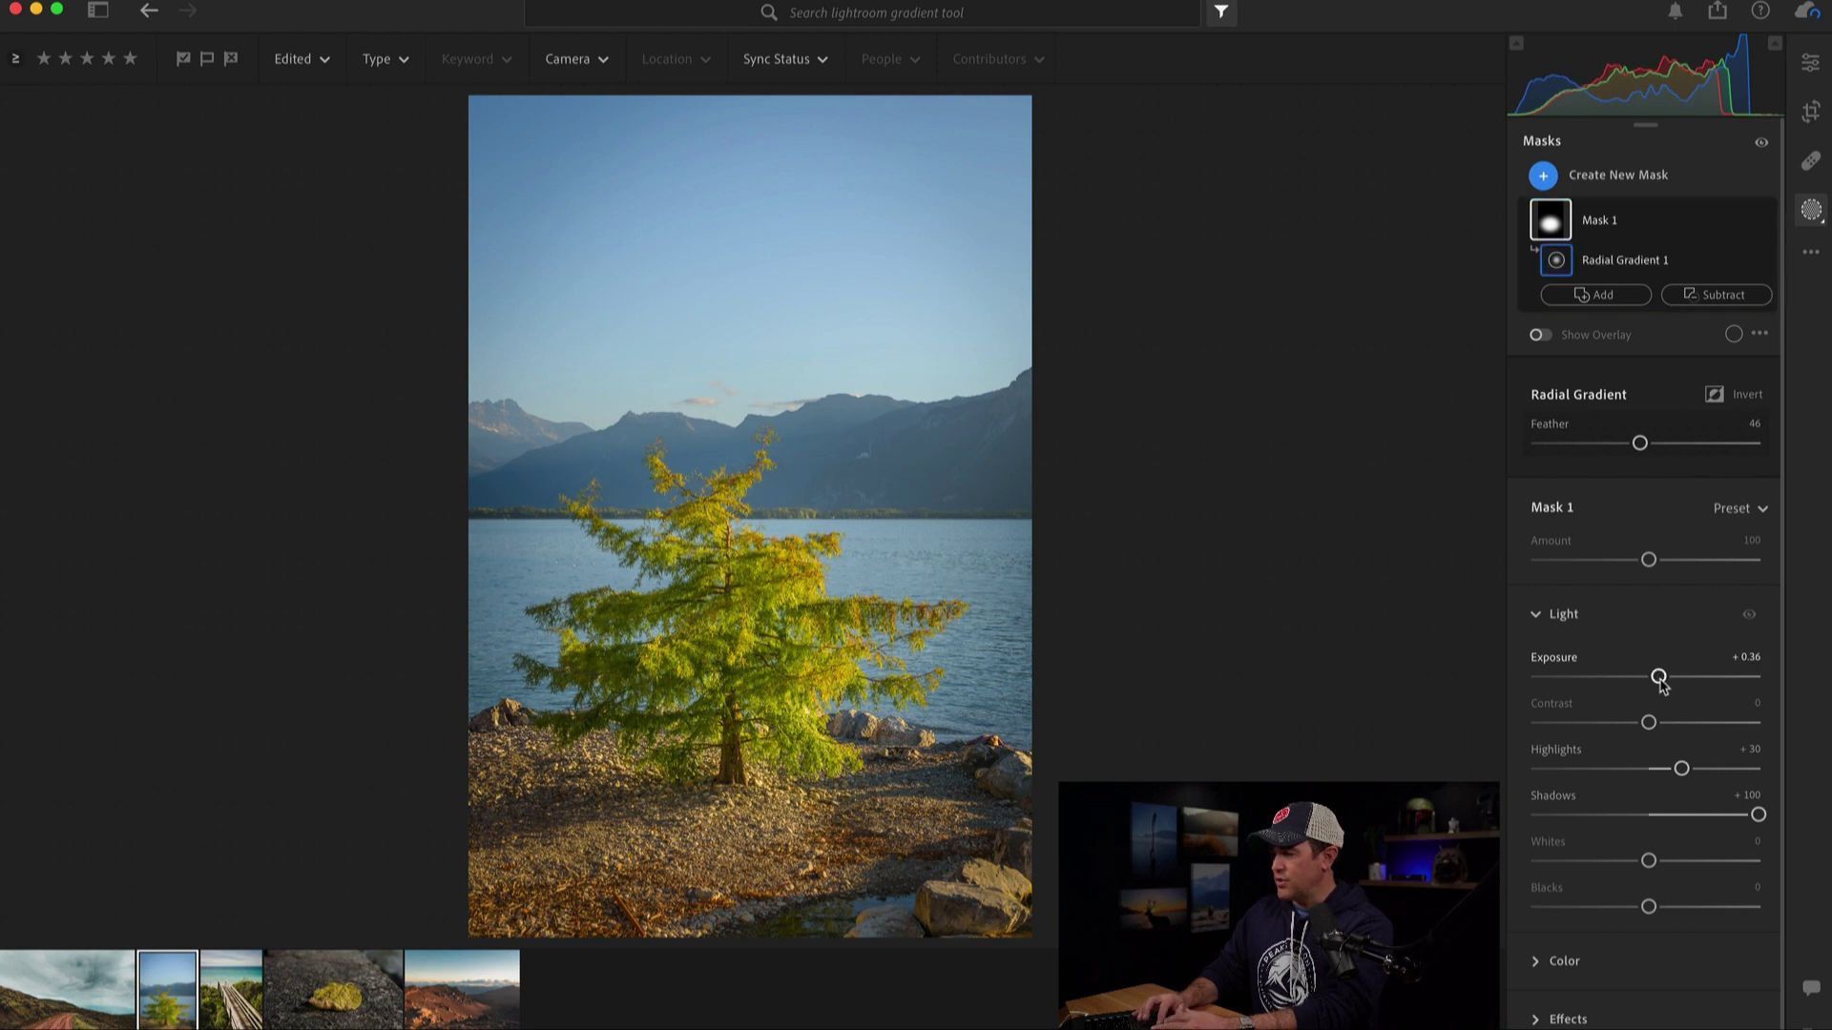
left_click(1762, 146)
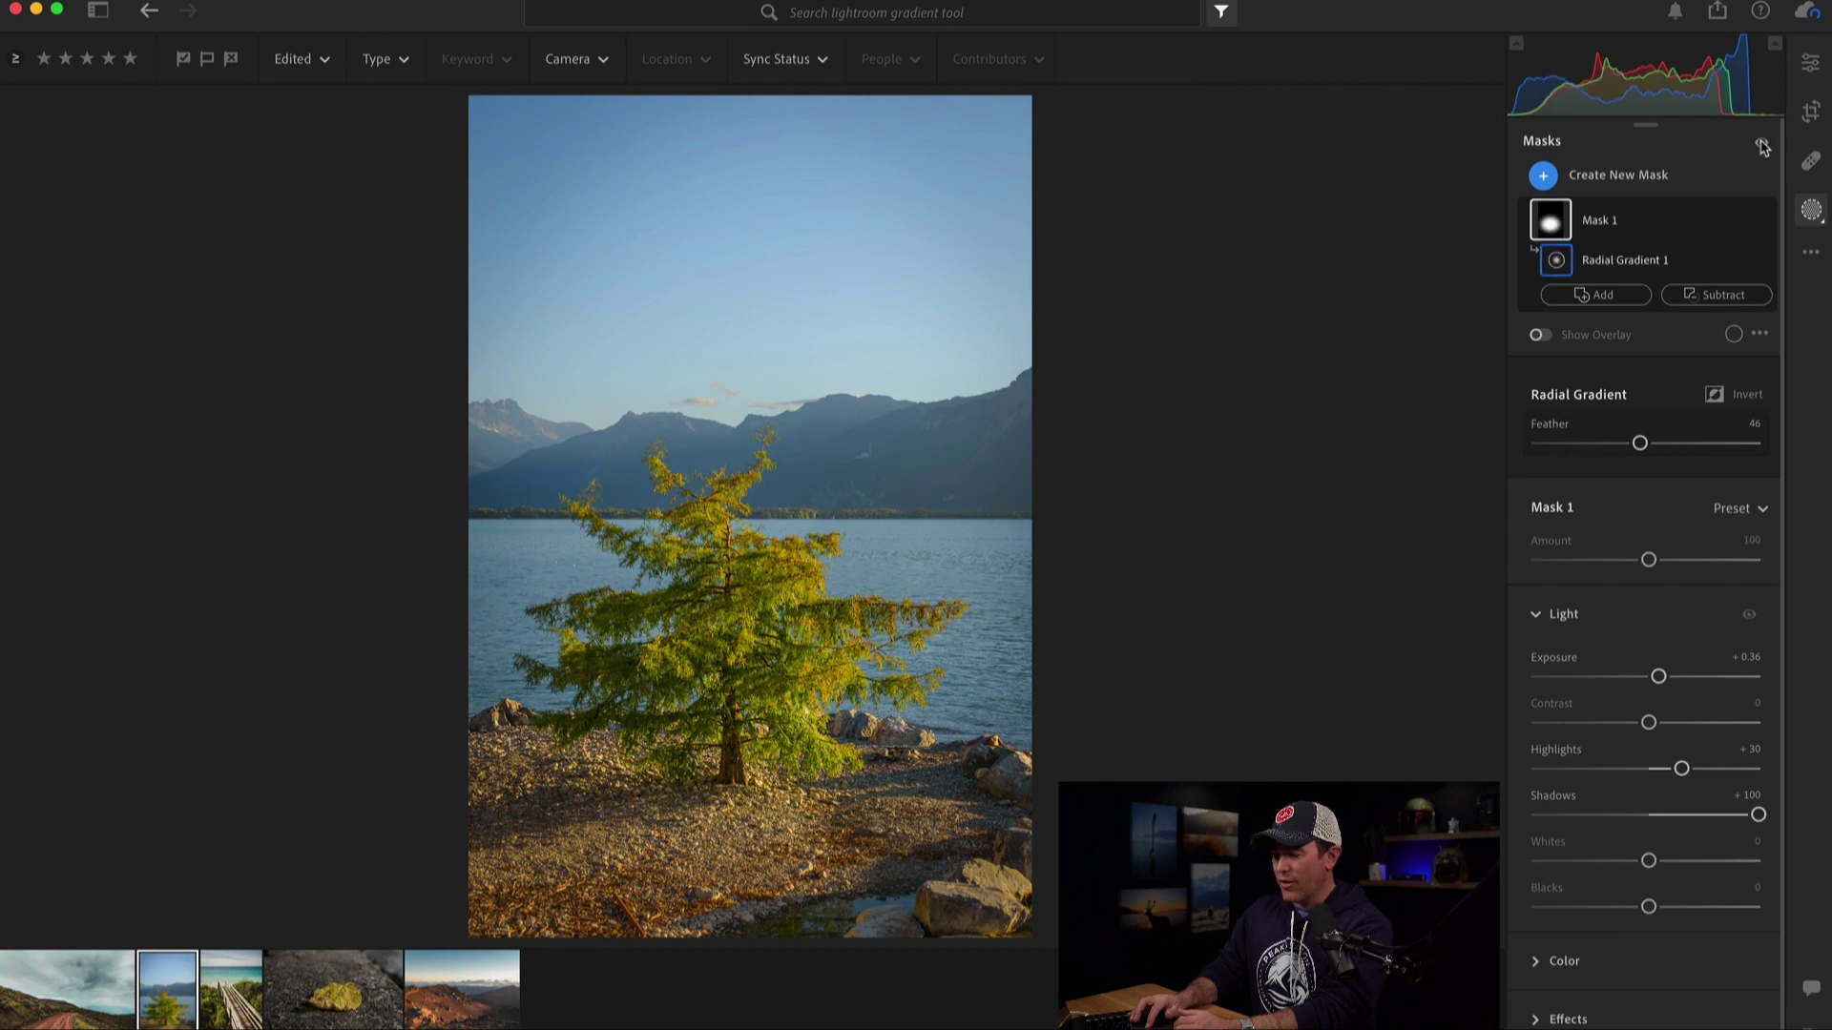
left_click(1762, 146)
left_click(1762, 146)
left_click(1762, 146)
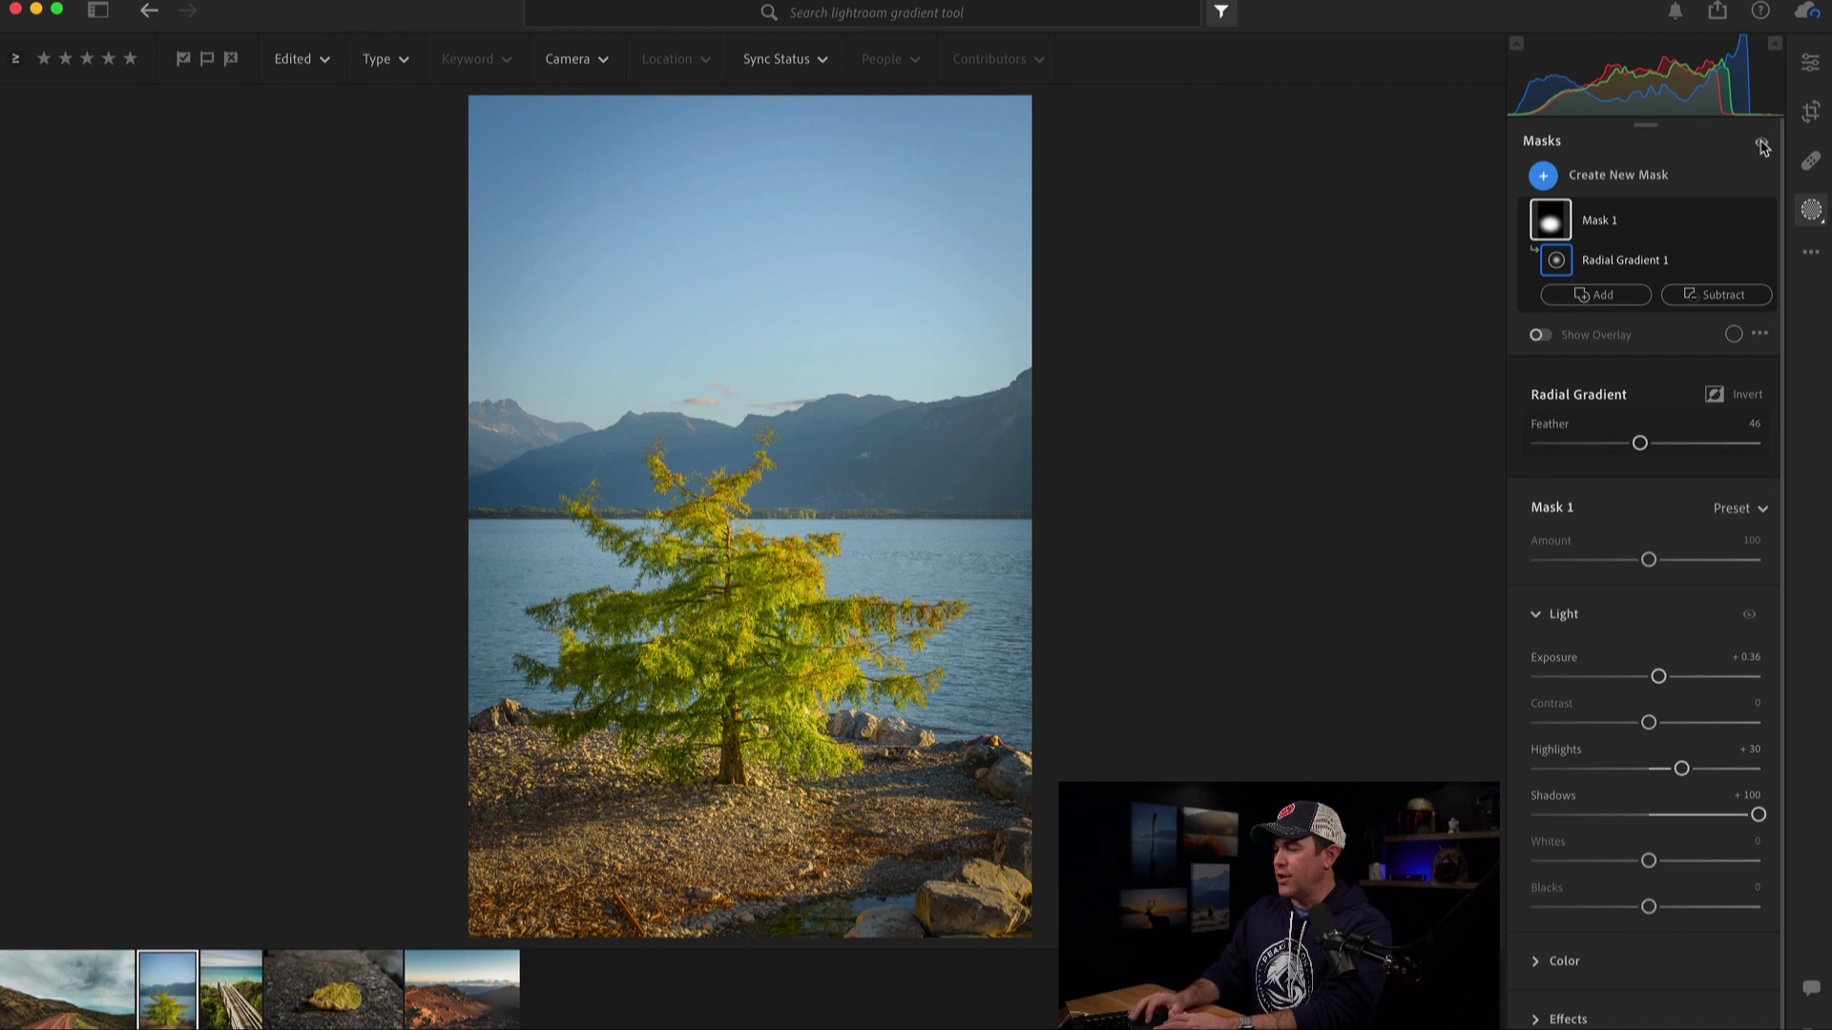
mouse_move(1444, 390)
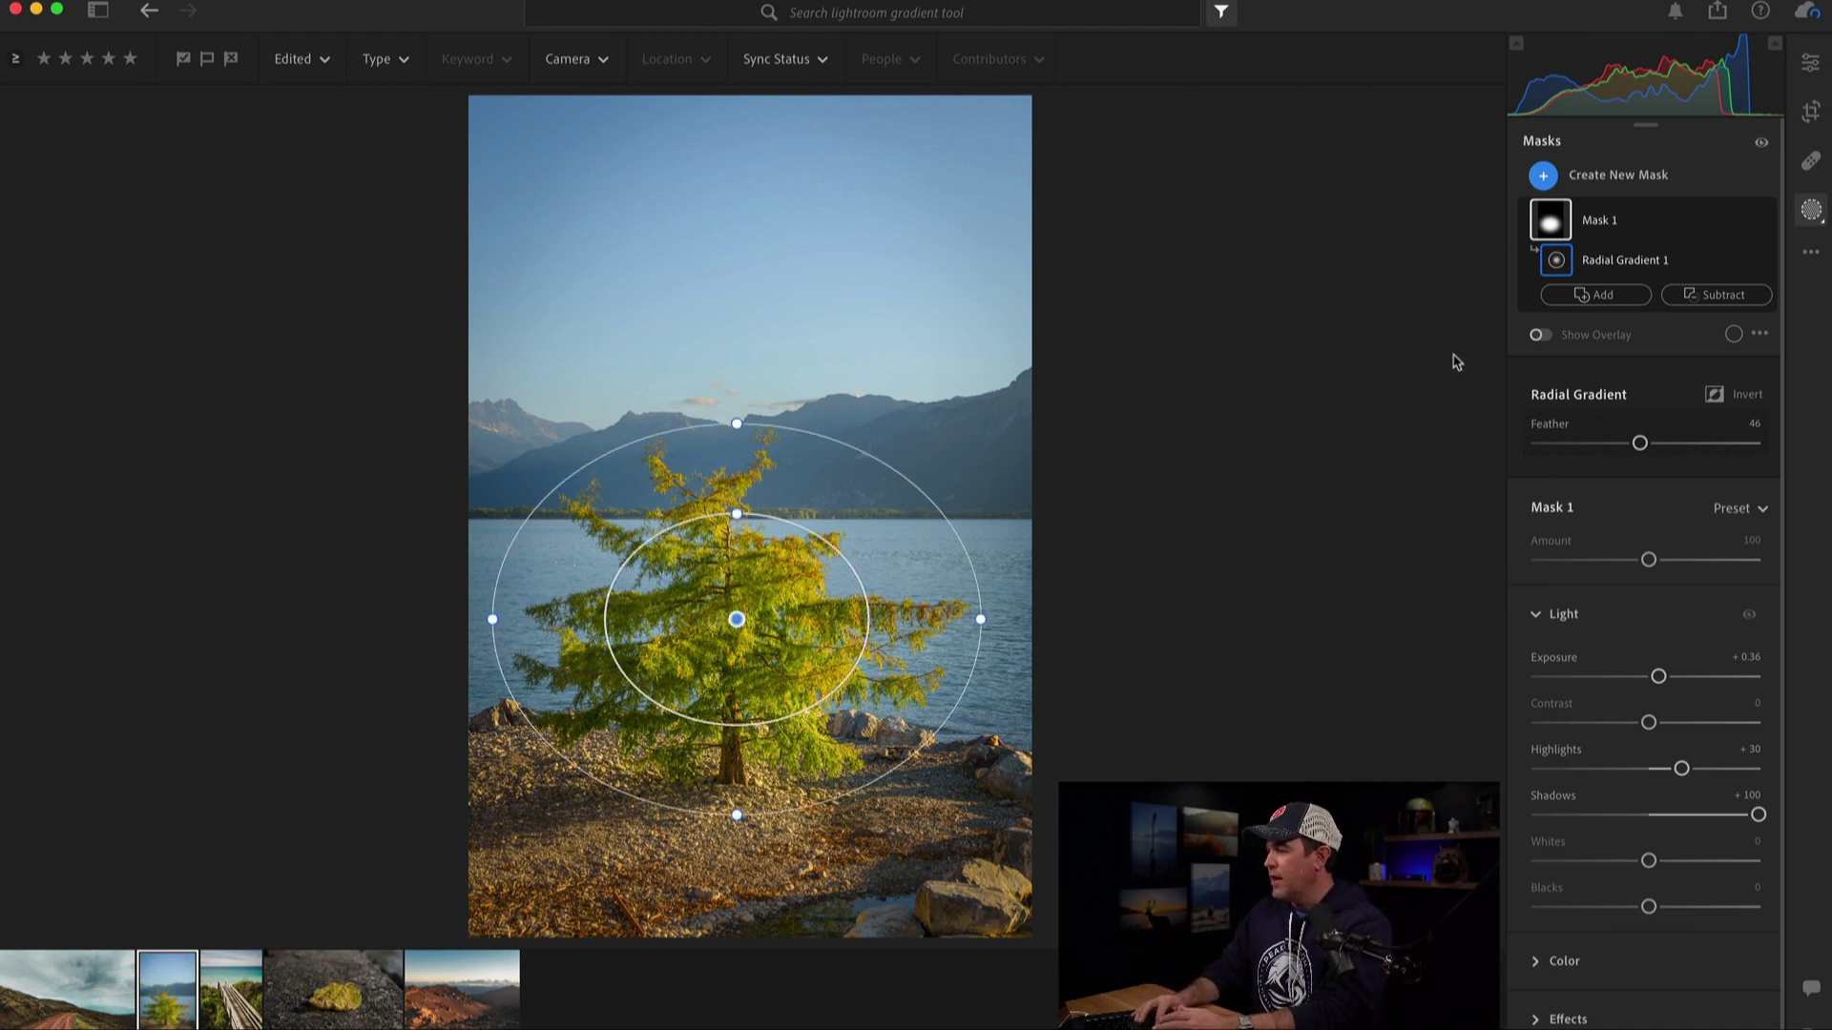
- Duplicate and invert the tree mask to create Mask 1 Inverted
mouse_move(1545, 226)
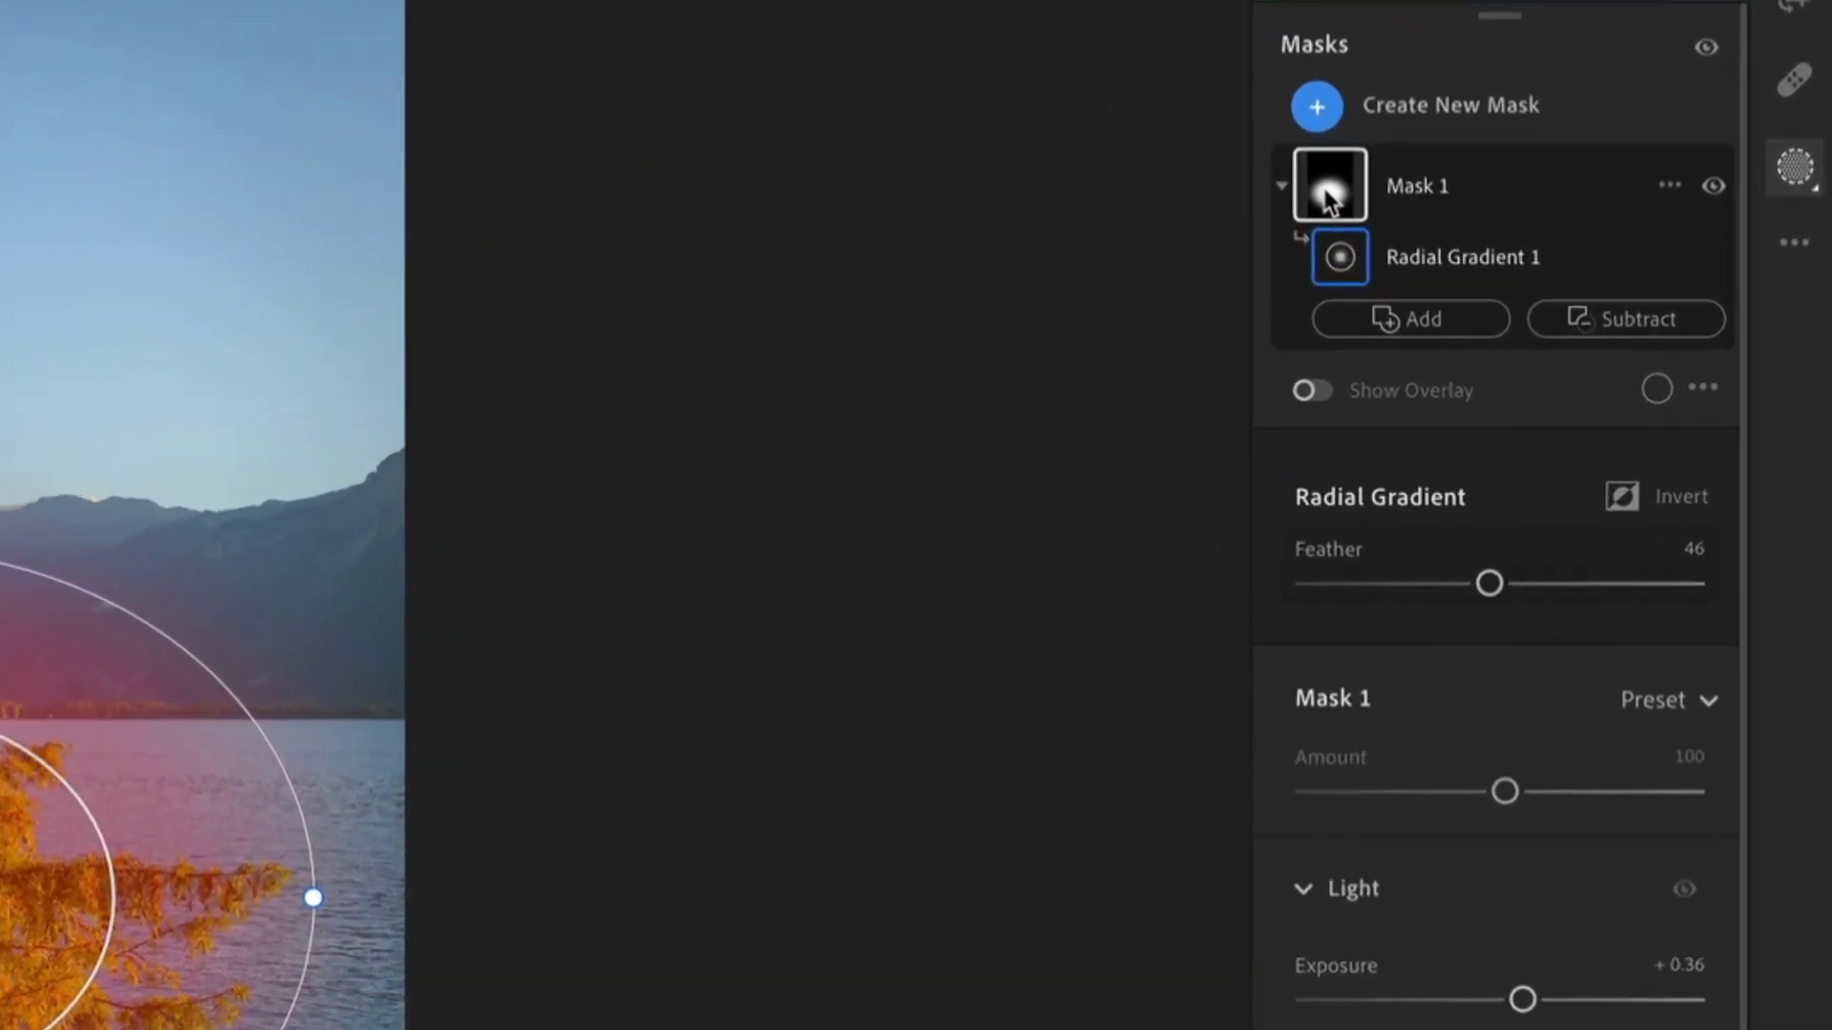
right_click(1283, 188)
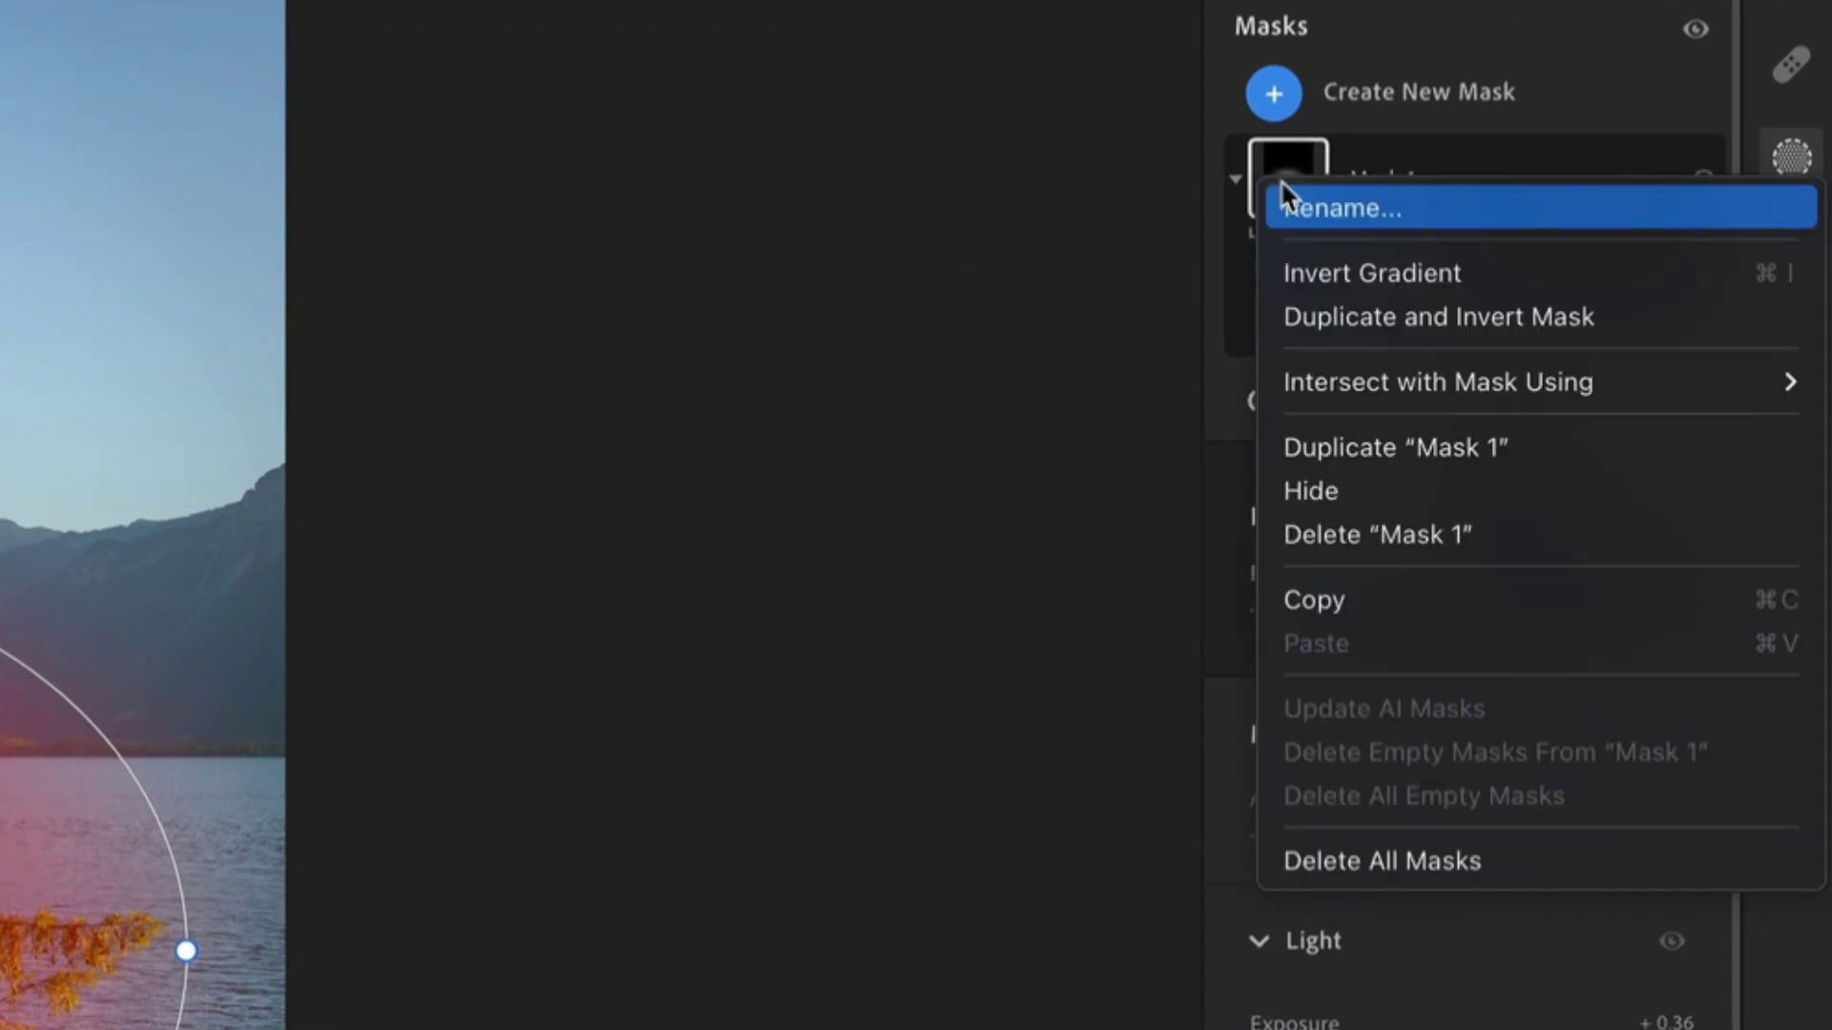
left_click(1309, 318)
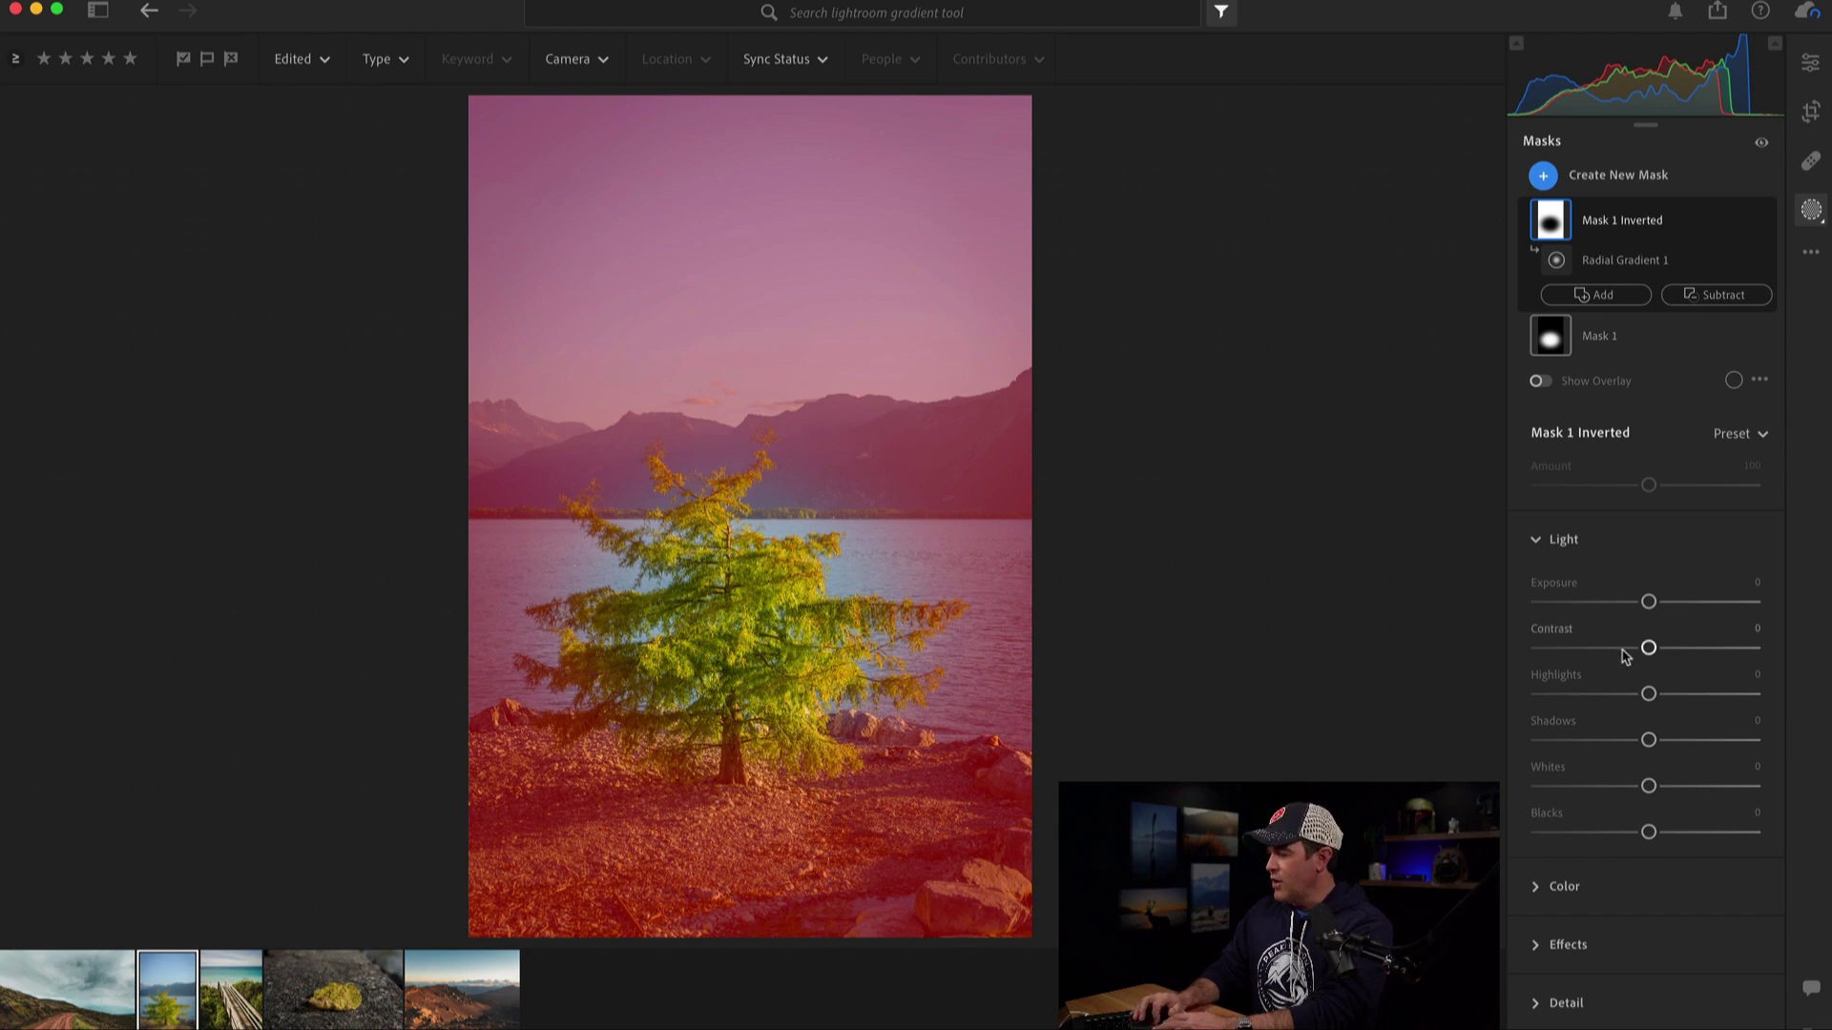
- Set Highlights -41 and Exposure -0.12 outside the tree, compare, then open the boardwalk photo
left_click(1648, 694)
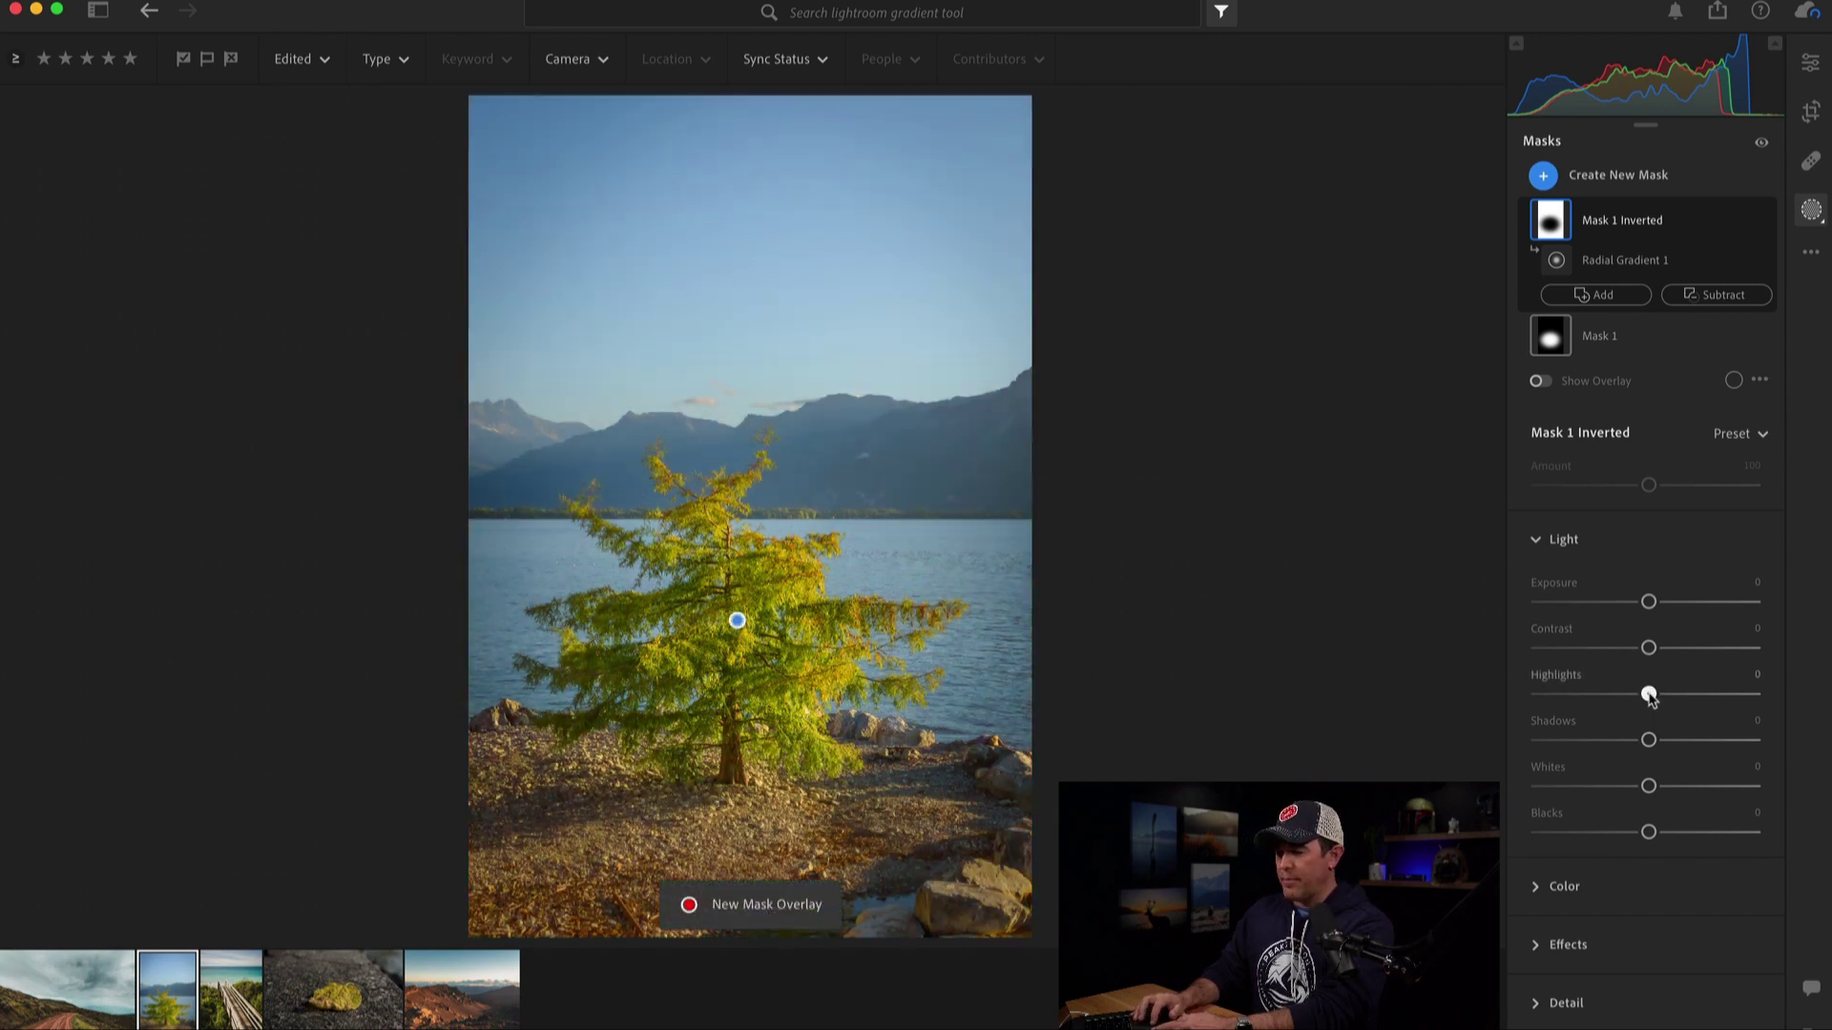
left_click_drag(1648, 696, 1604, 695)
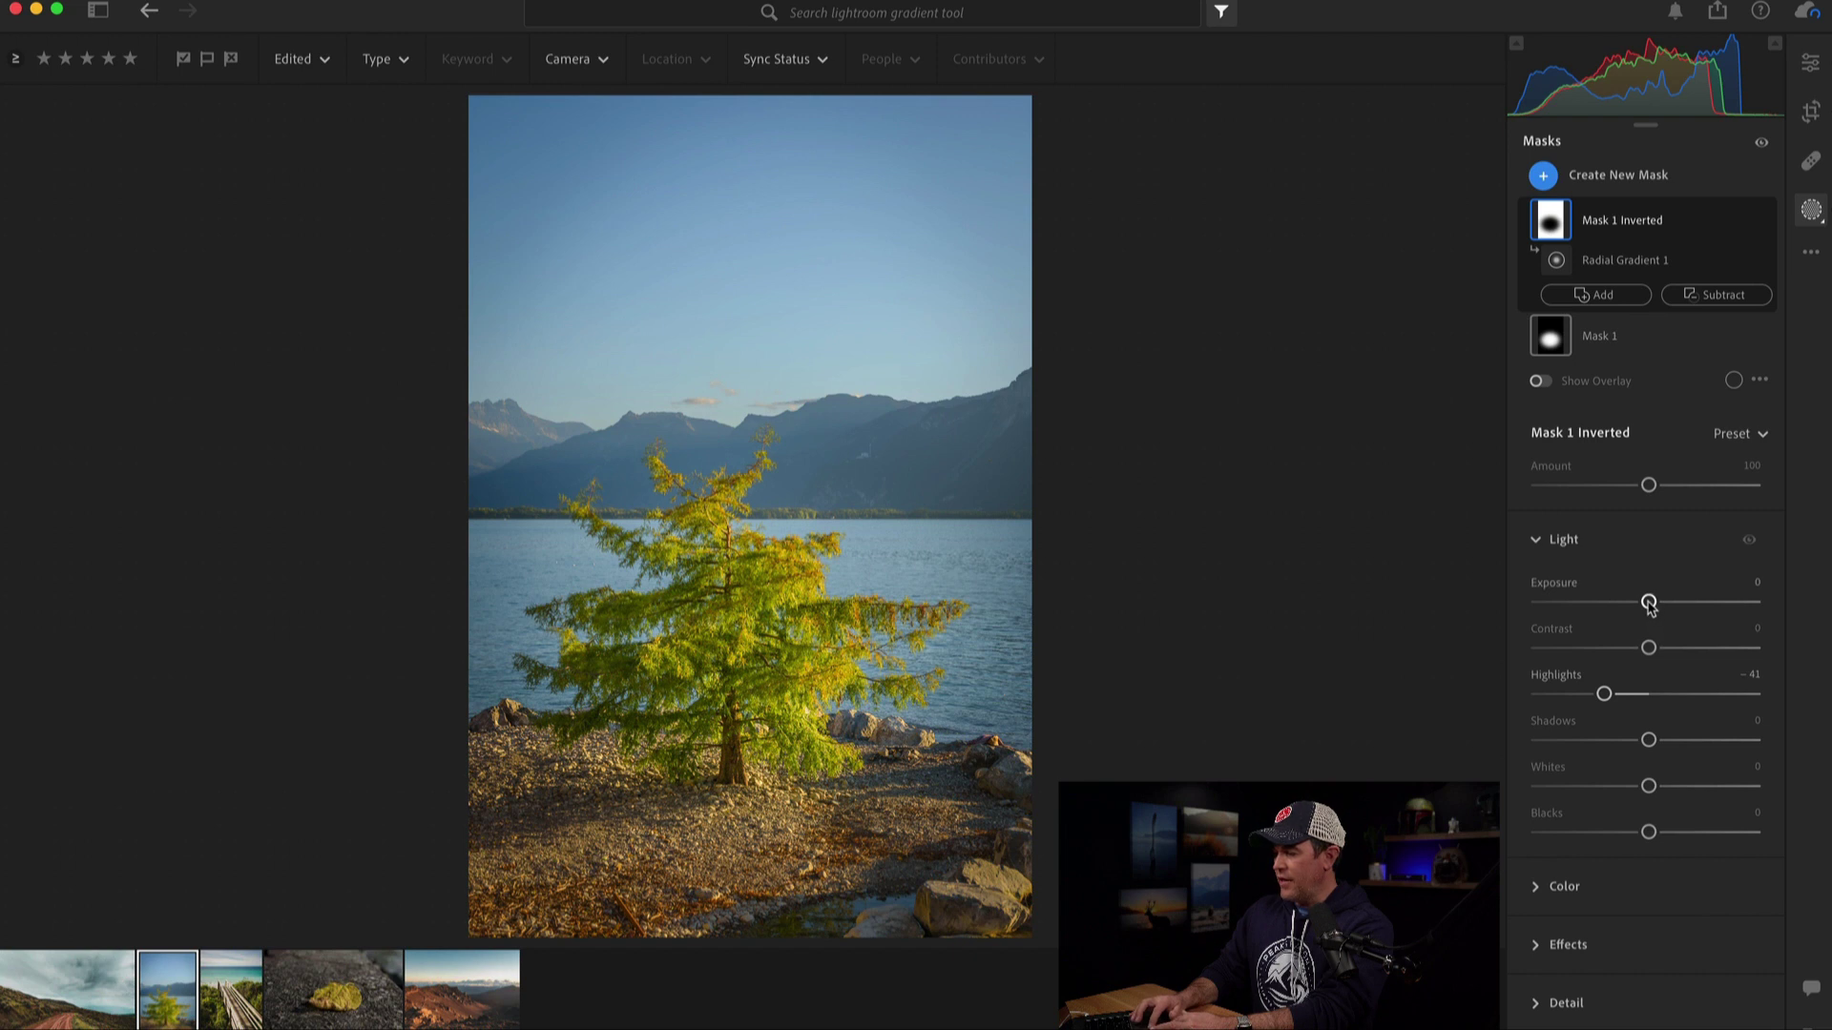
left_click_drag(1650, 606, 1647, 608)
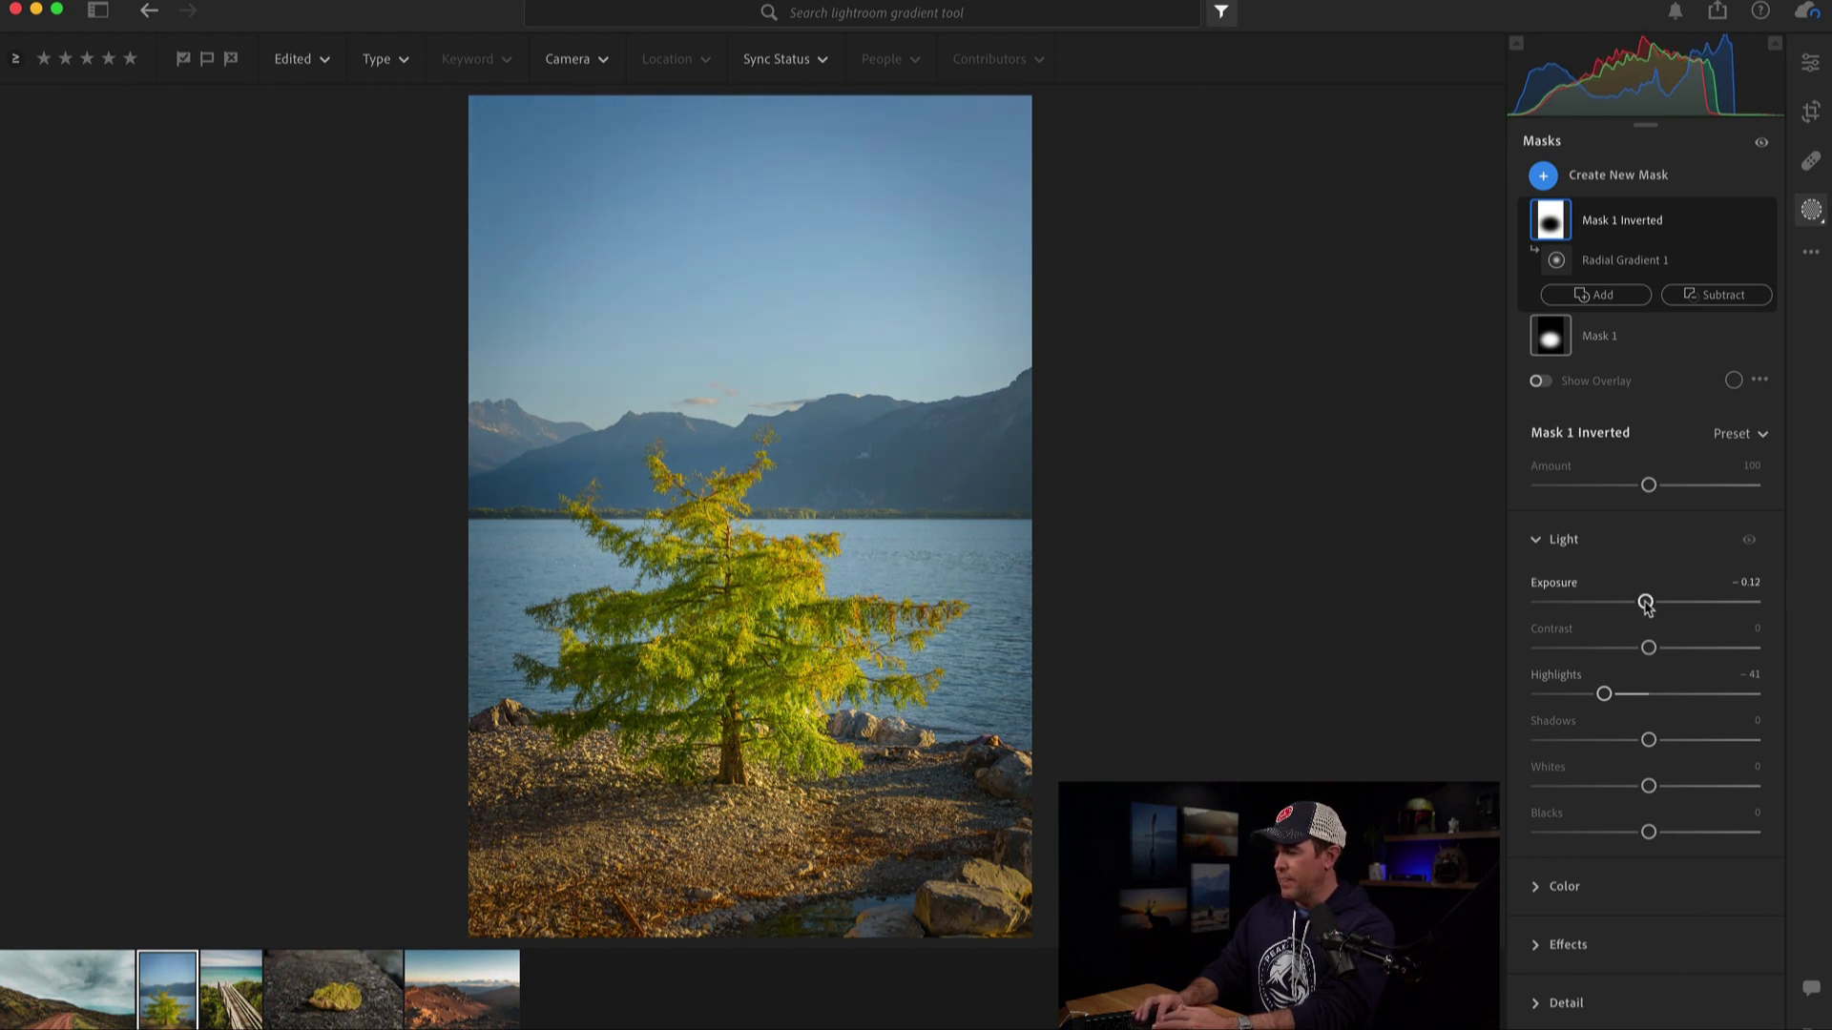
left_click(1761, 146)
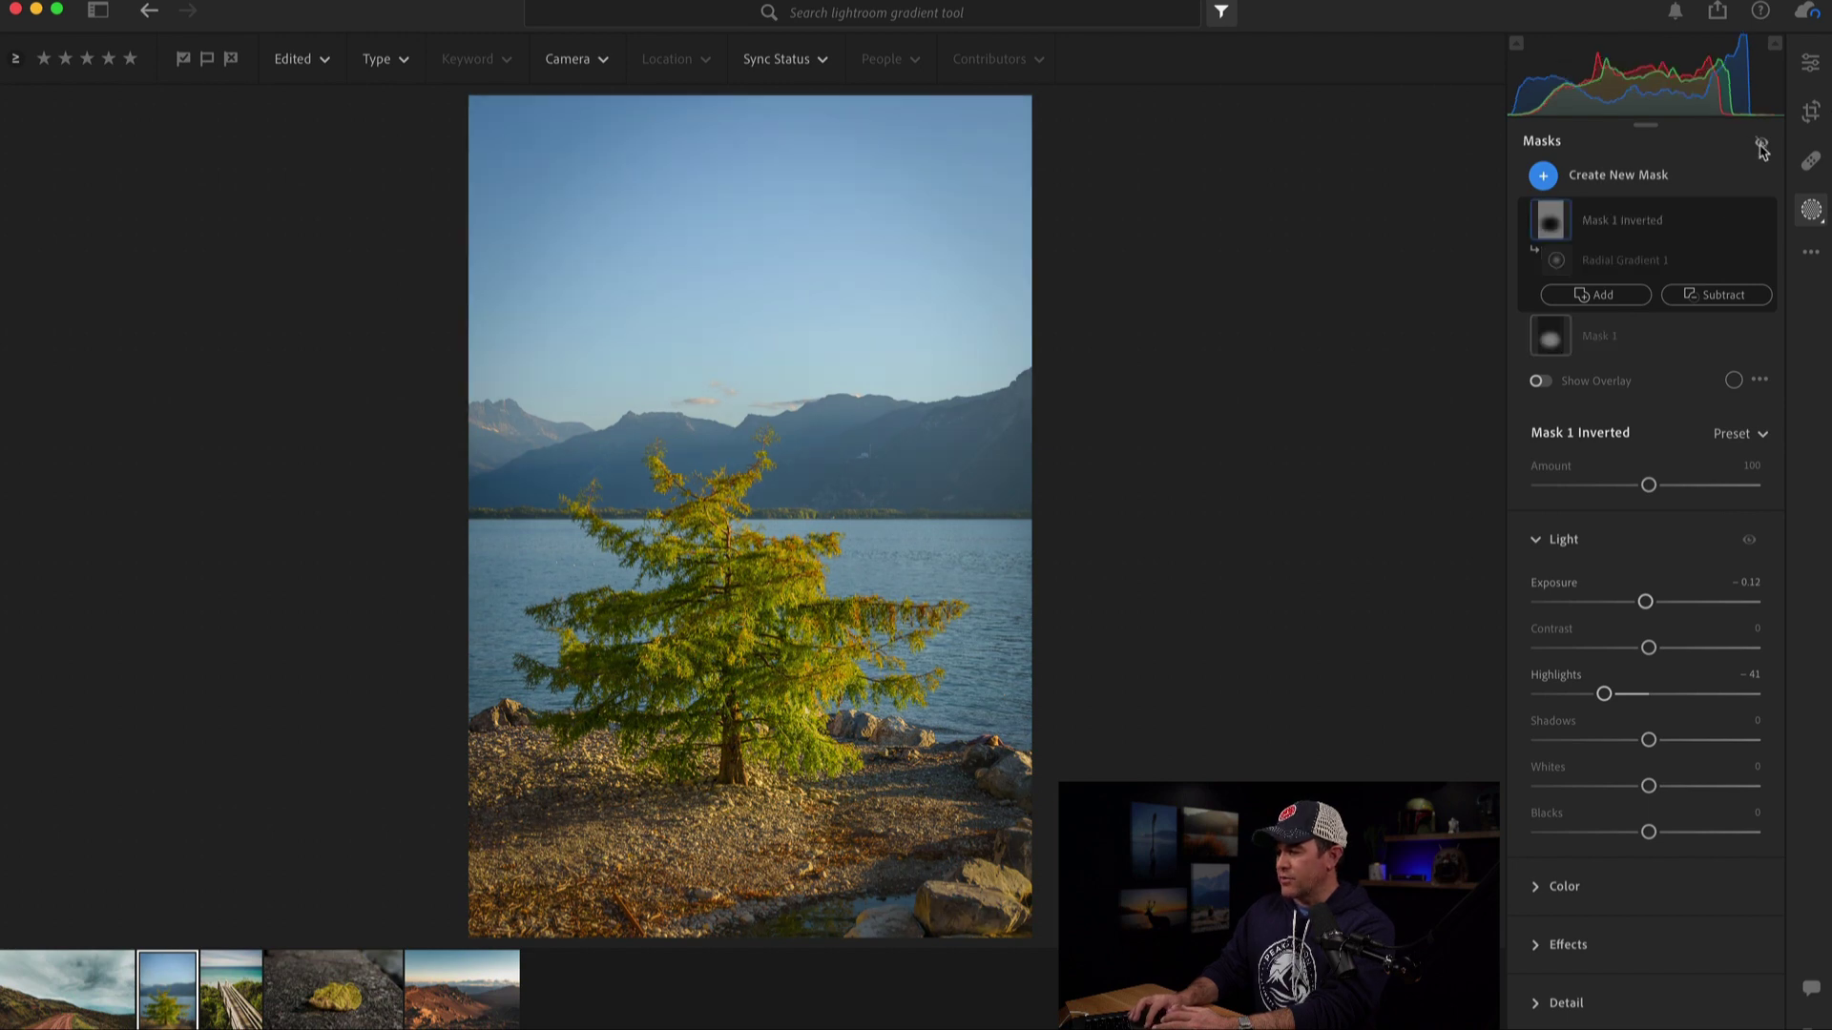
left_click(1761, 146)
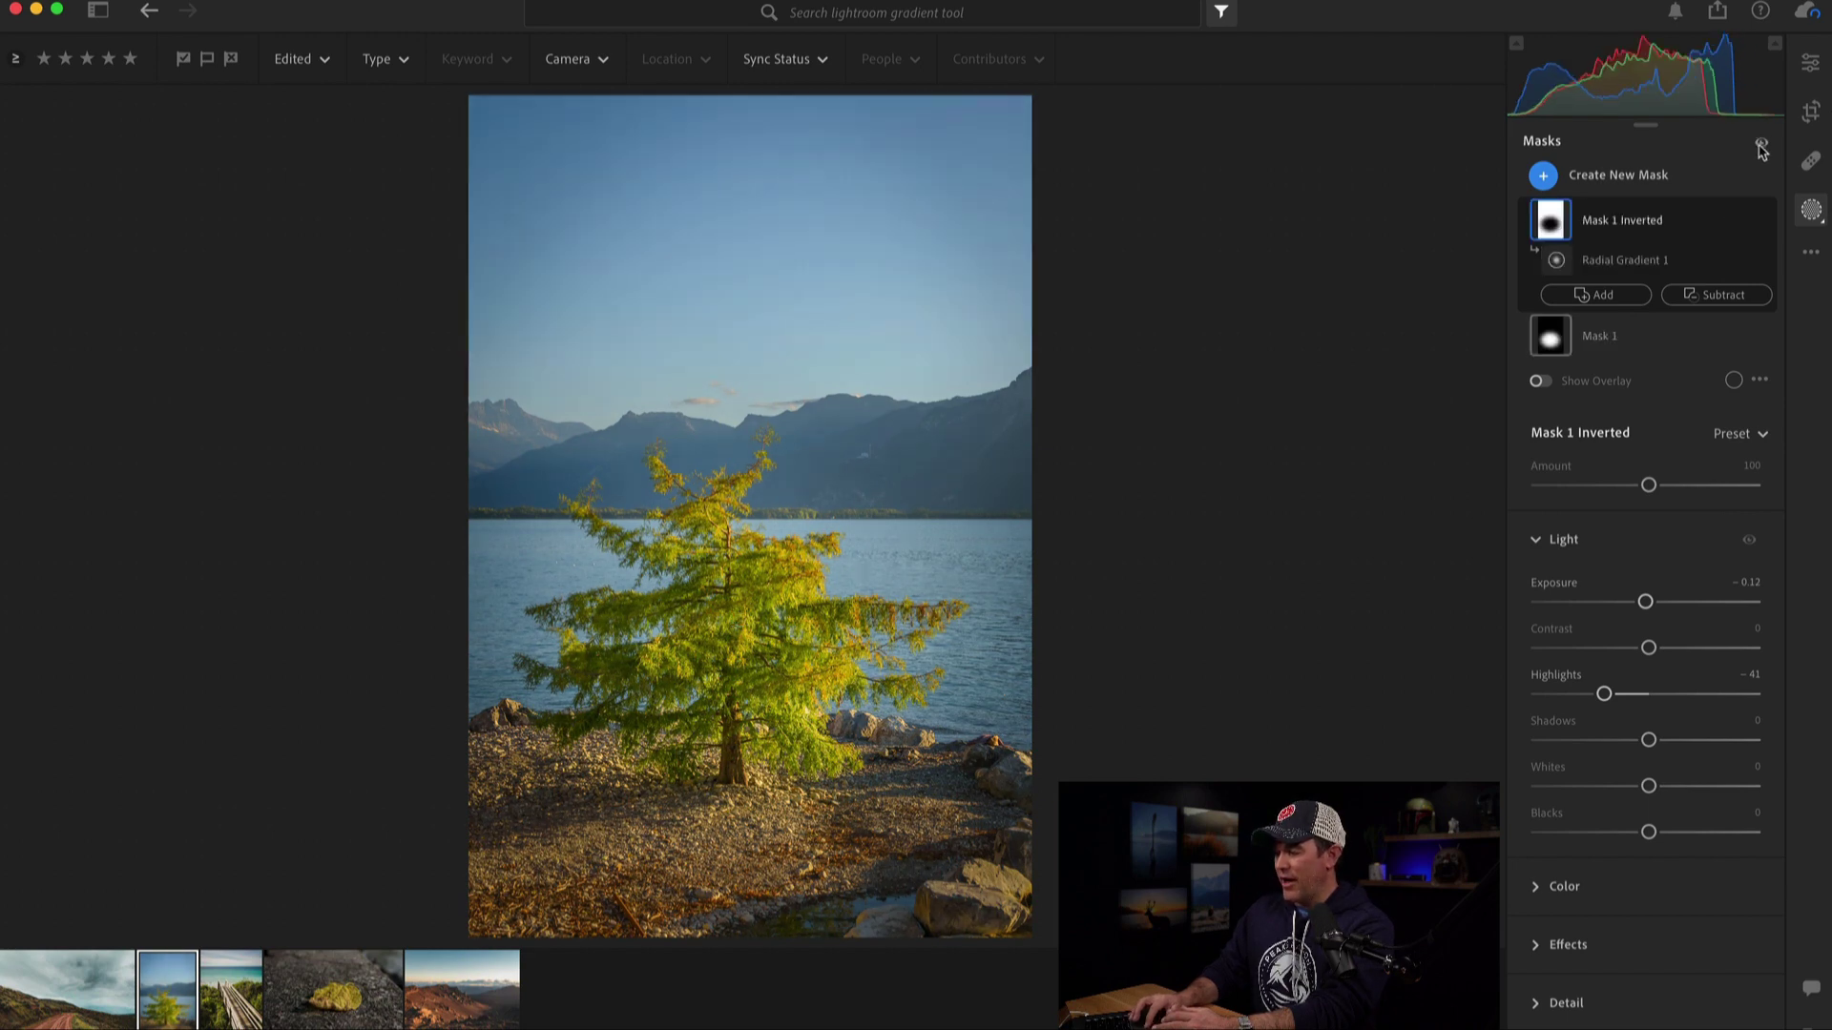
left_click(1761, 146)
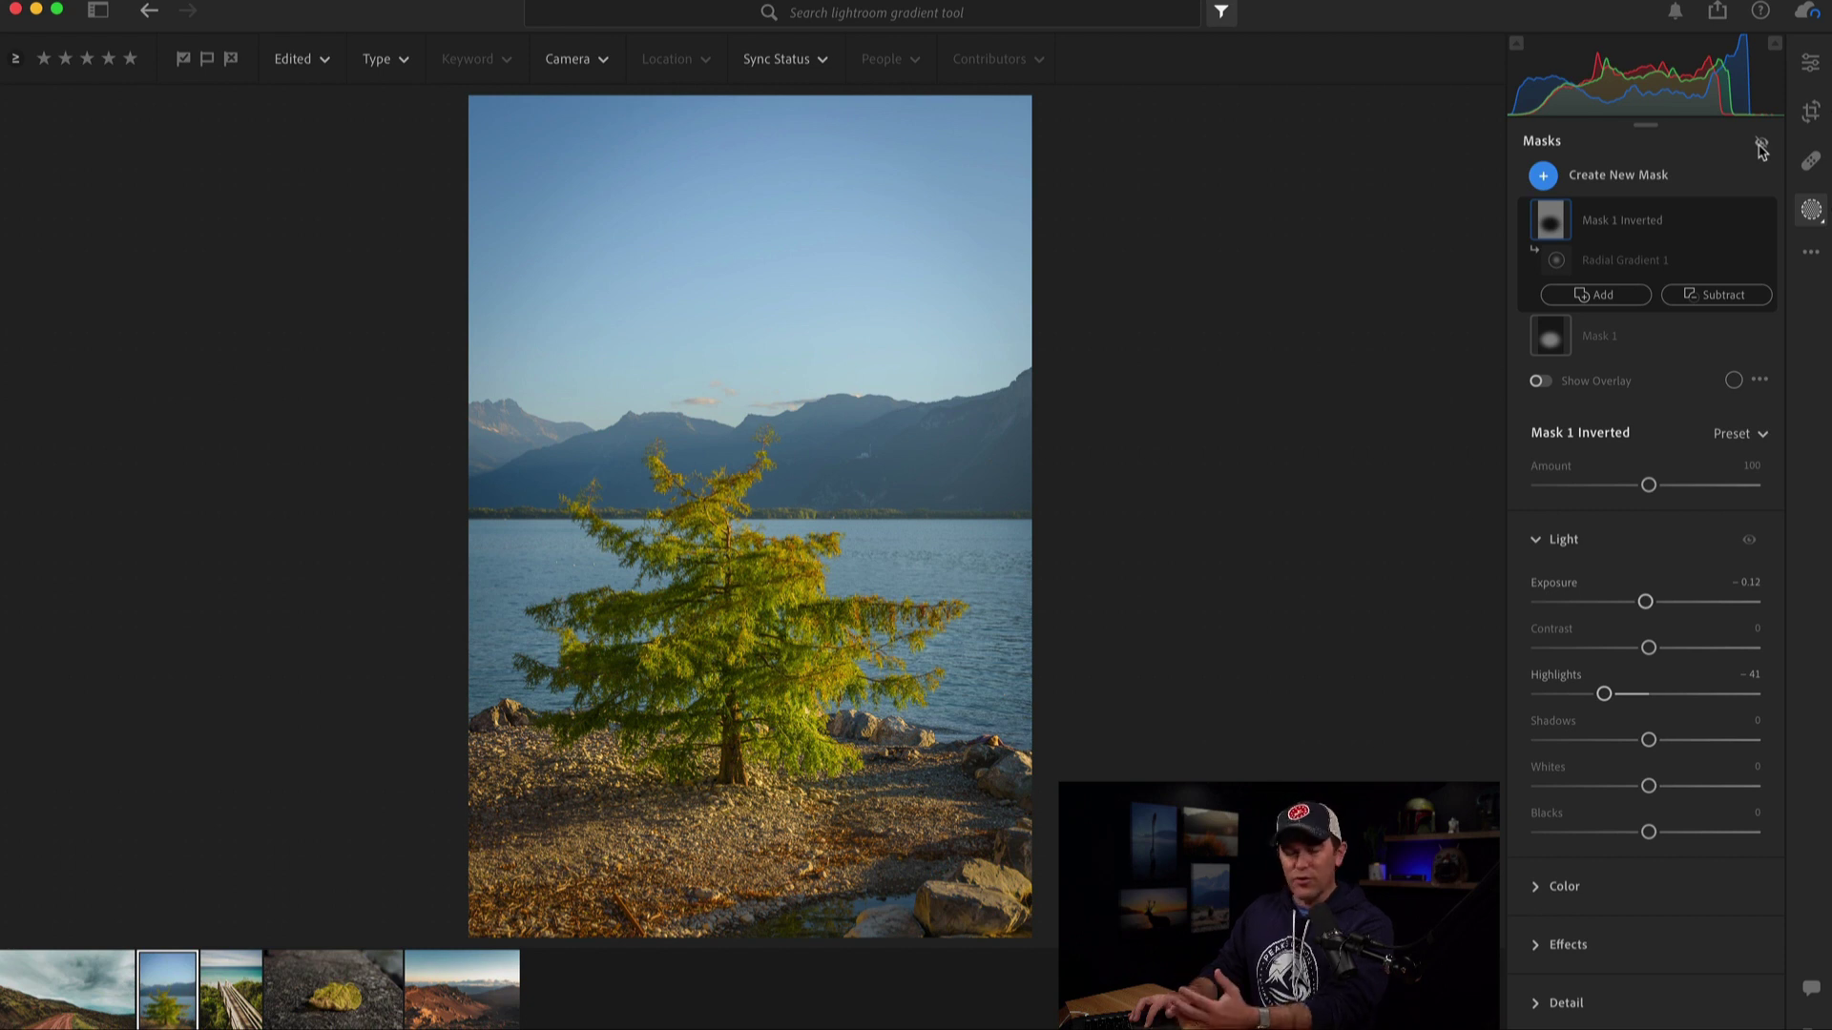
left_click(1761, 146)
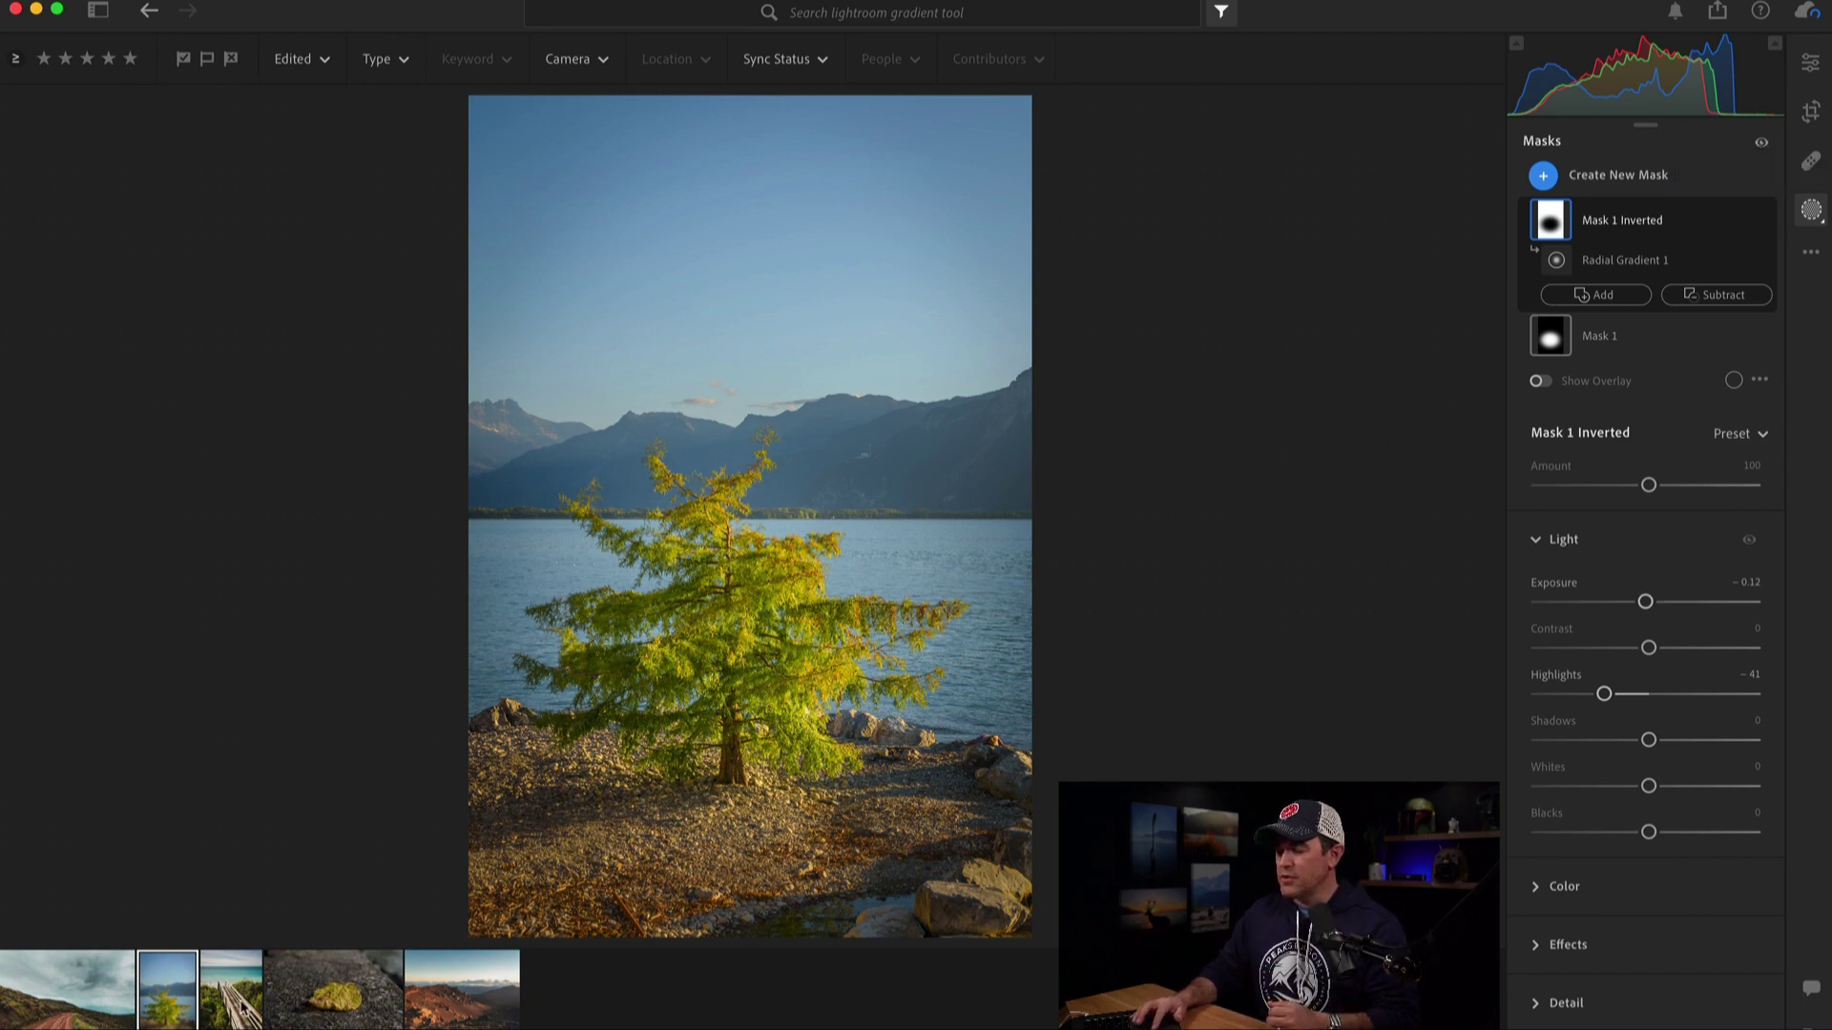
left_click(231, 990)
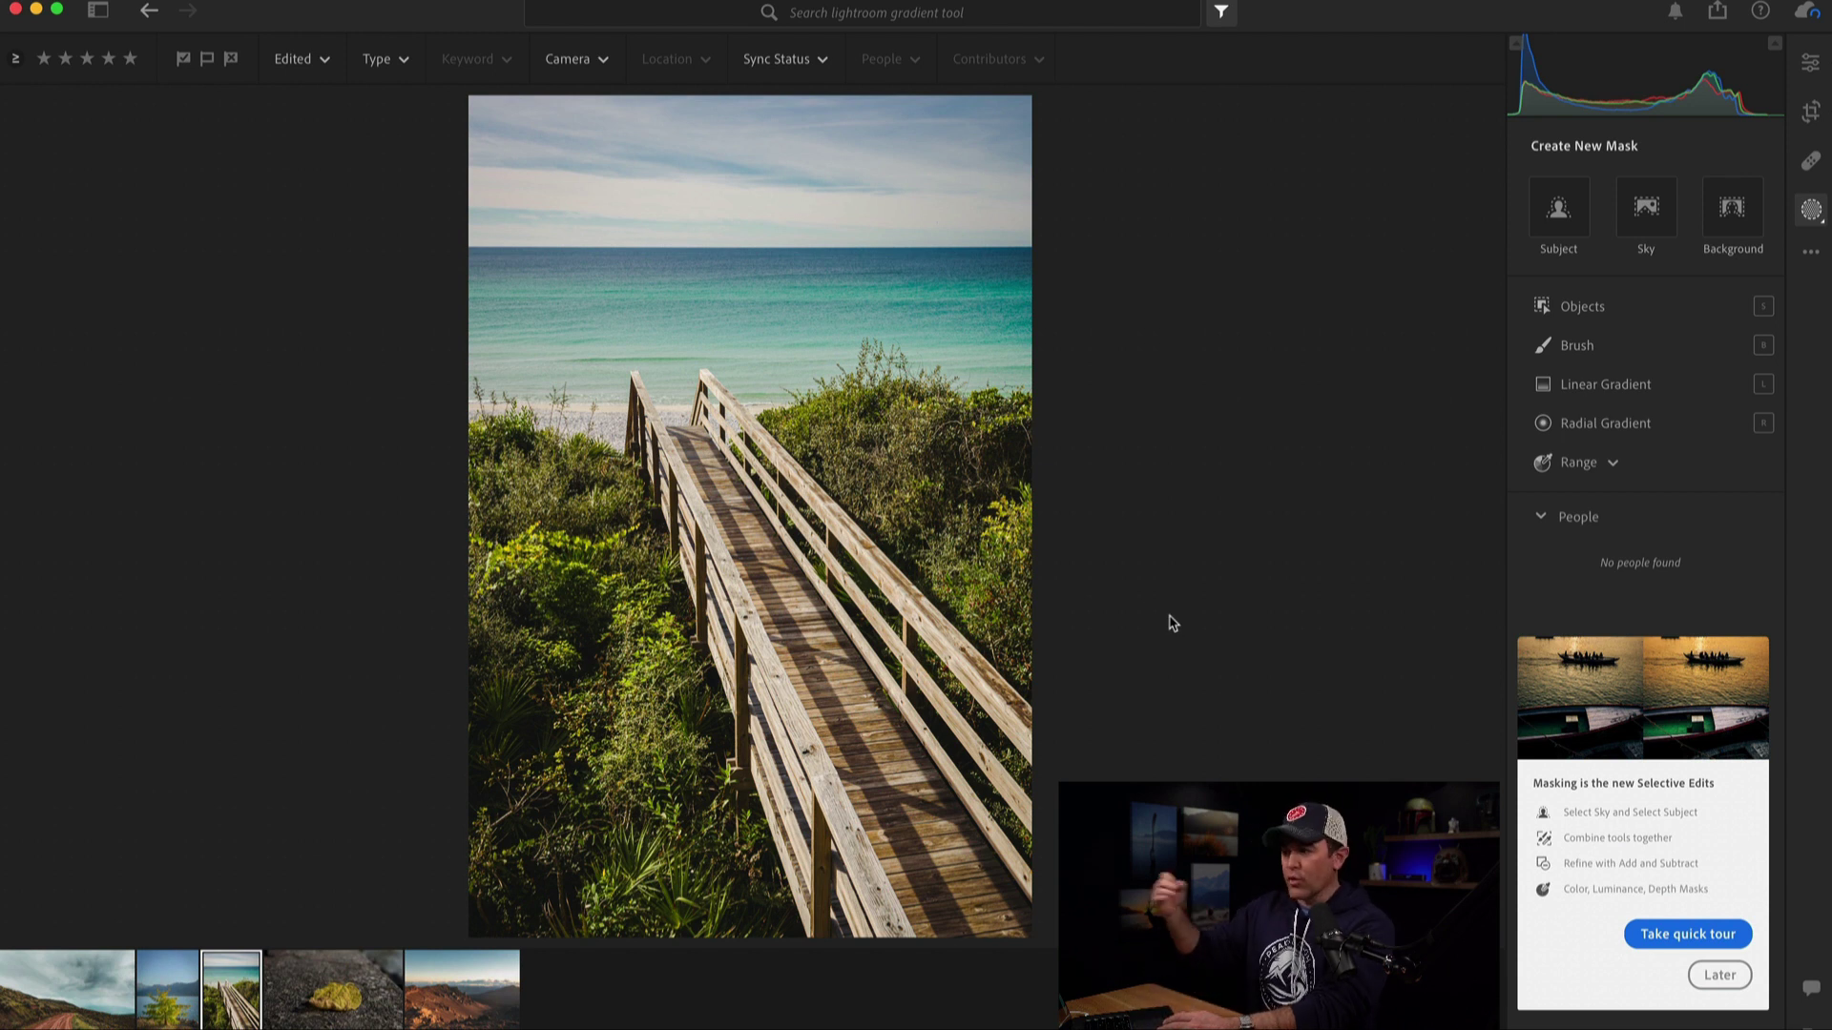
- Draw a diagonal linear gradient over the boardwalk's left edge and lower Shadows to -21
left_click(1570, 386)
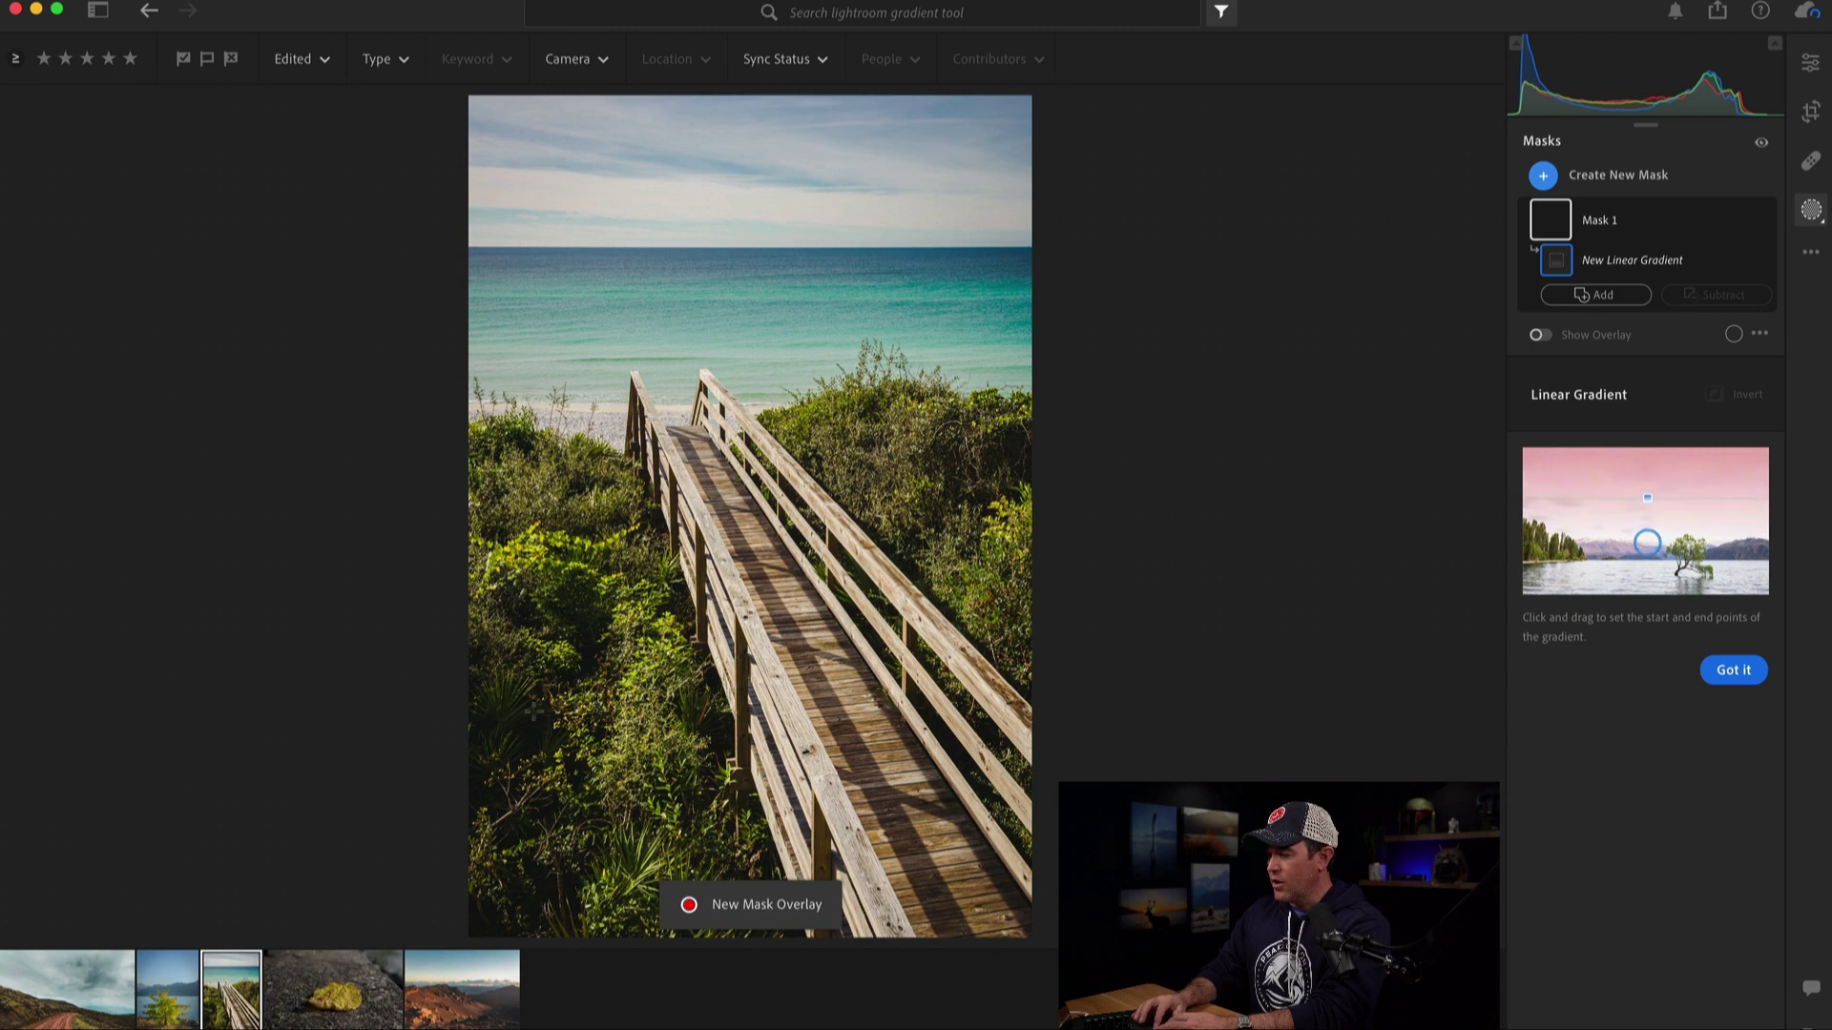
left_click_drag(582, 695, 620, 523)
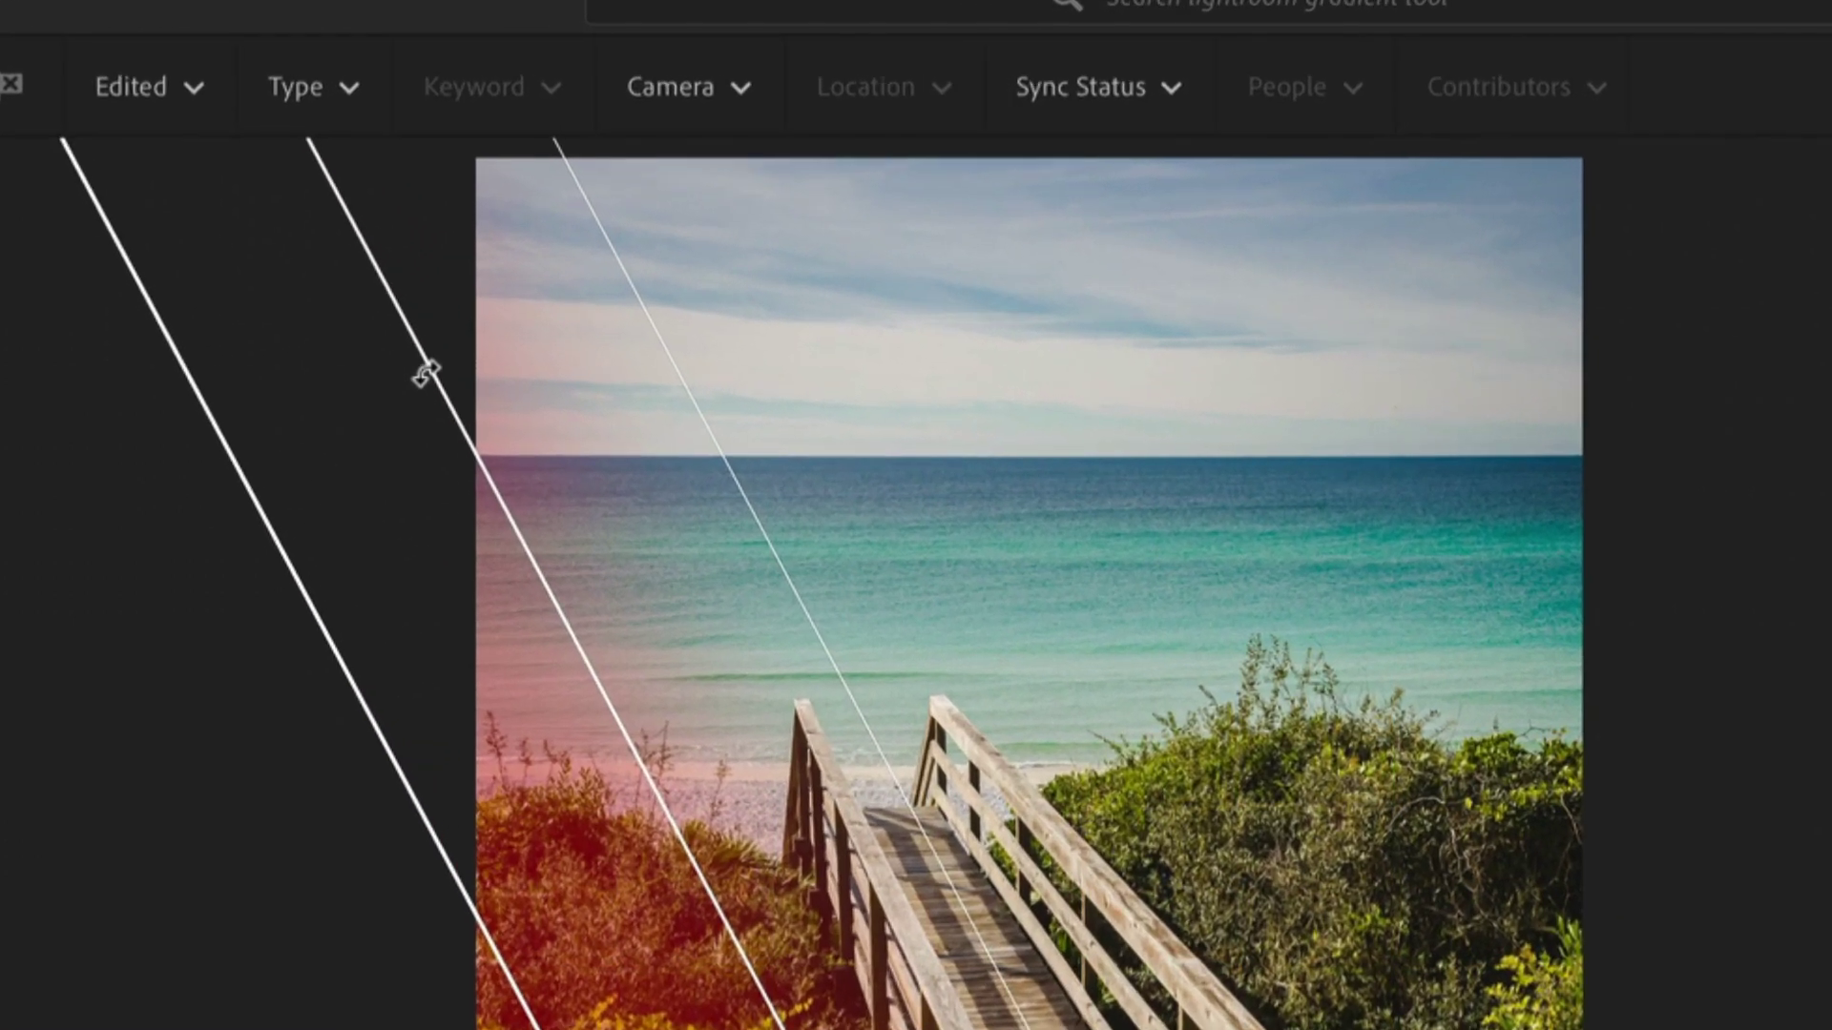
left_click_drag(442, 206, 522, 184)
left_click_drag(581, 335, 402, 368)
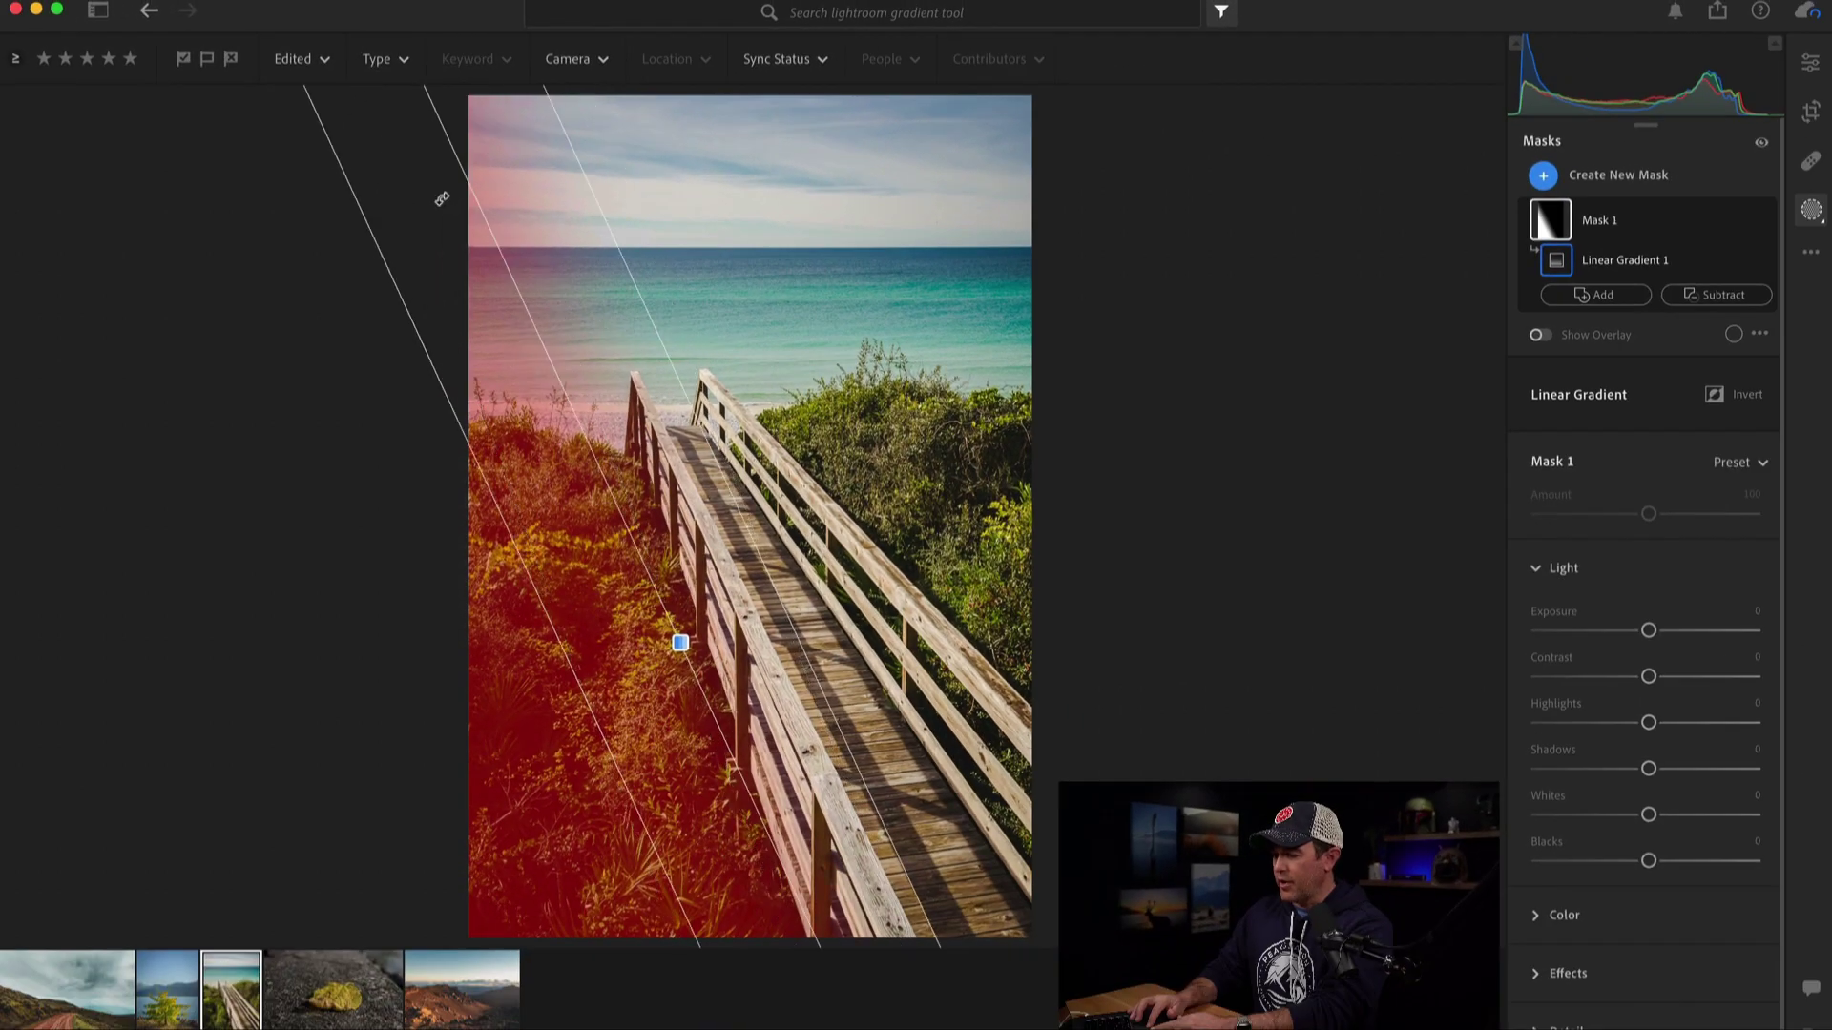
left_click_drag(431, 202, 470, 194)
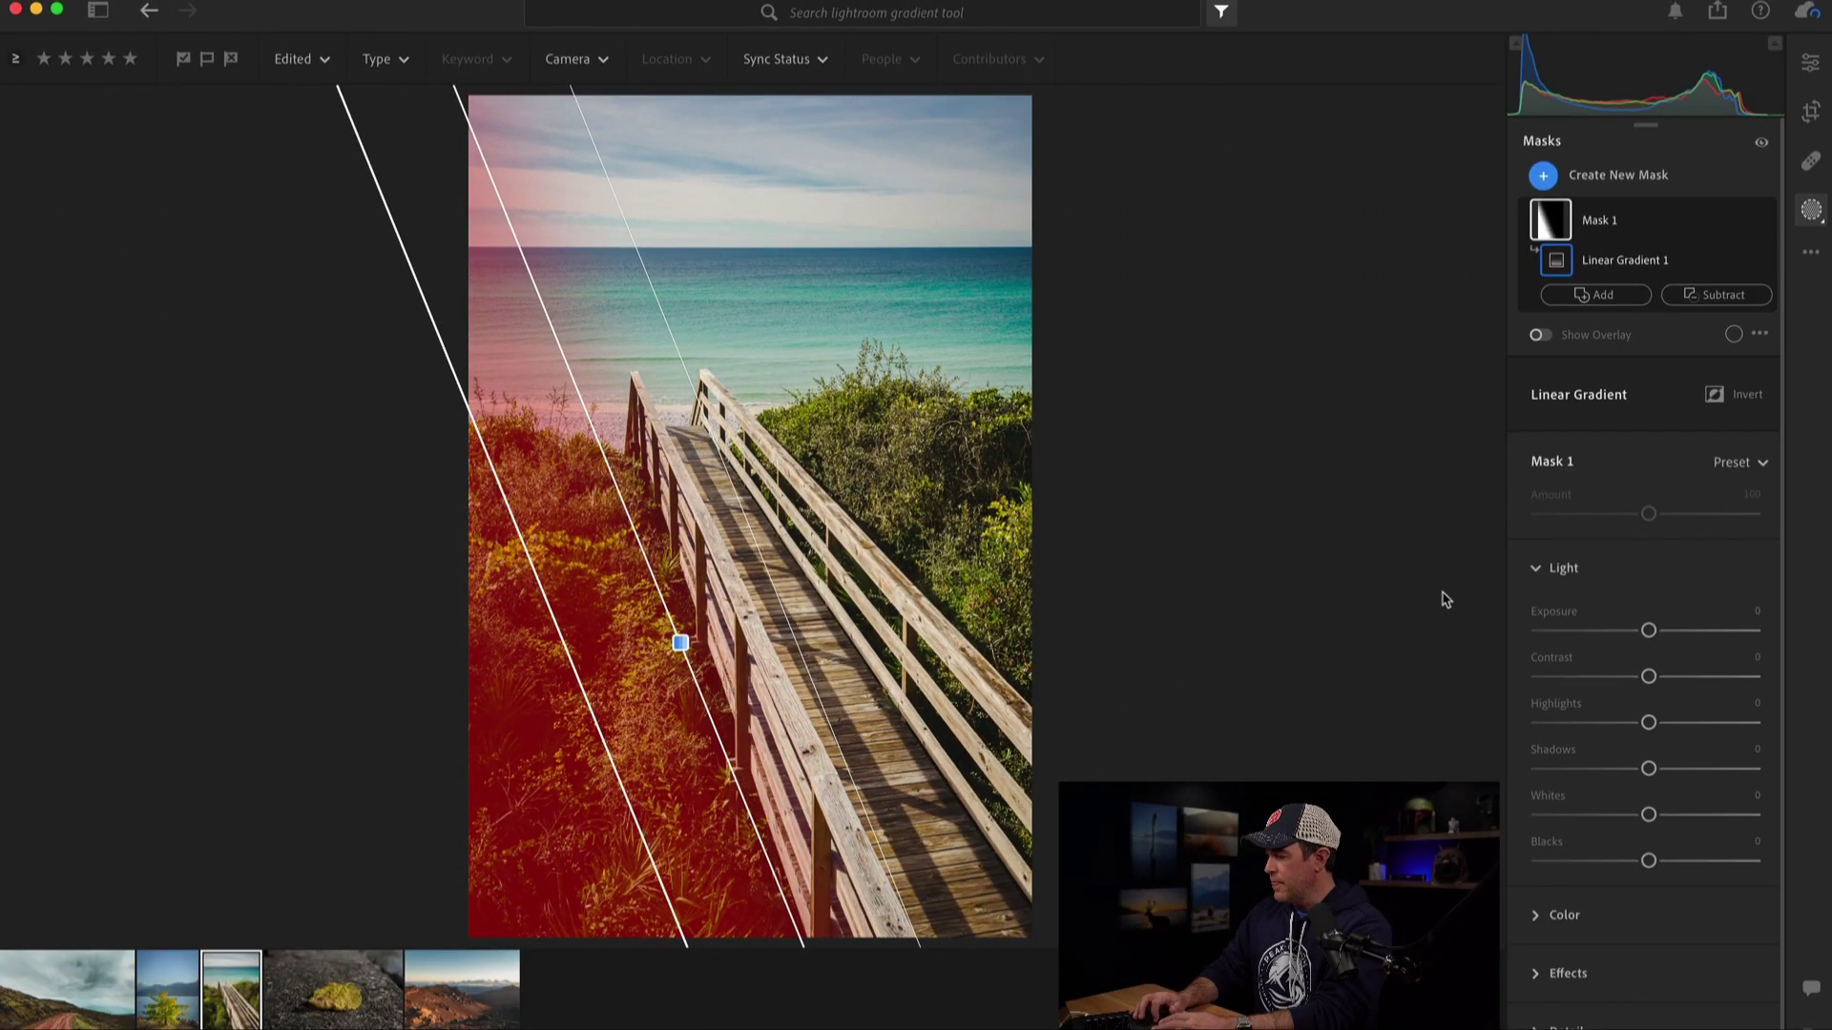
left_click_drag(1648, 769, 1626, 769)
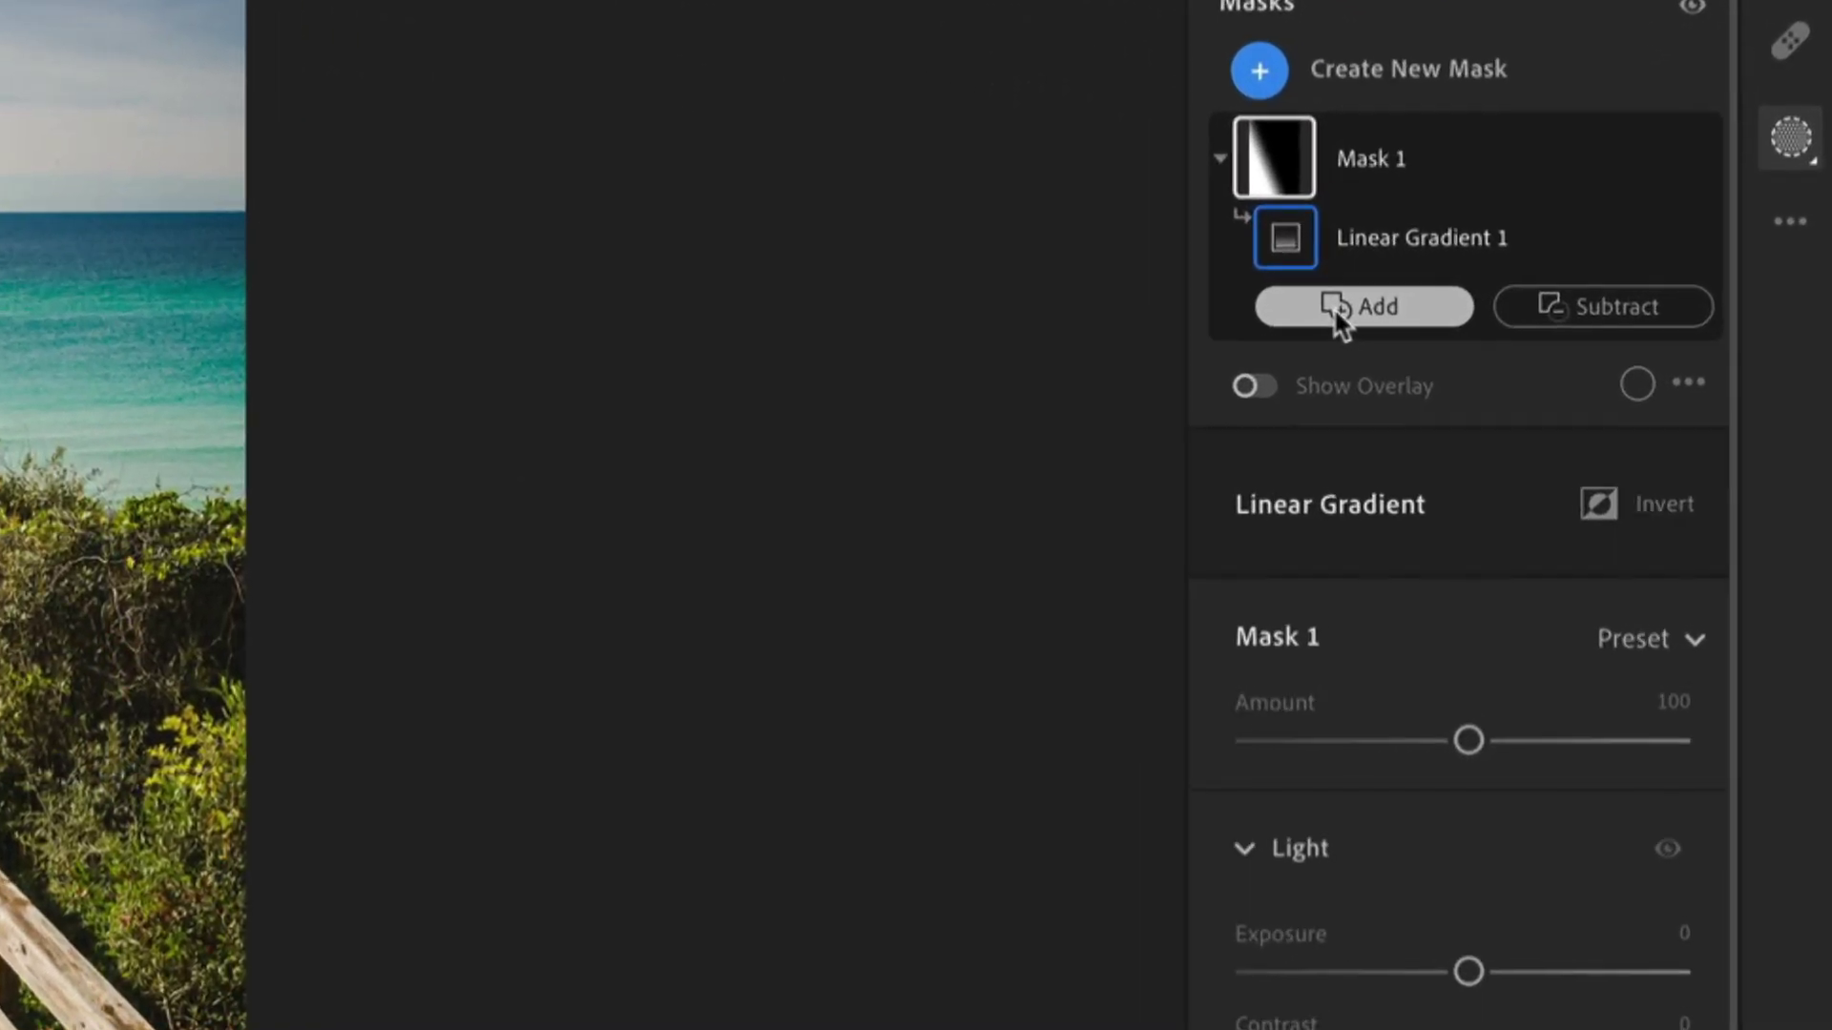
- Add a second linear gradient over the right edge to Mask 1 and compare on and off
left_click(1331, 306)
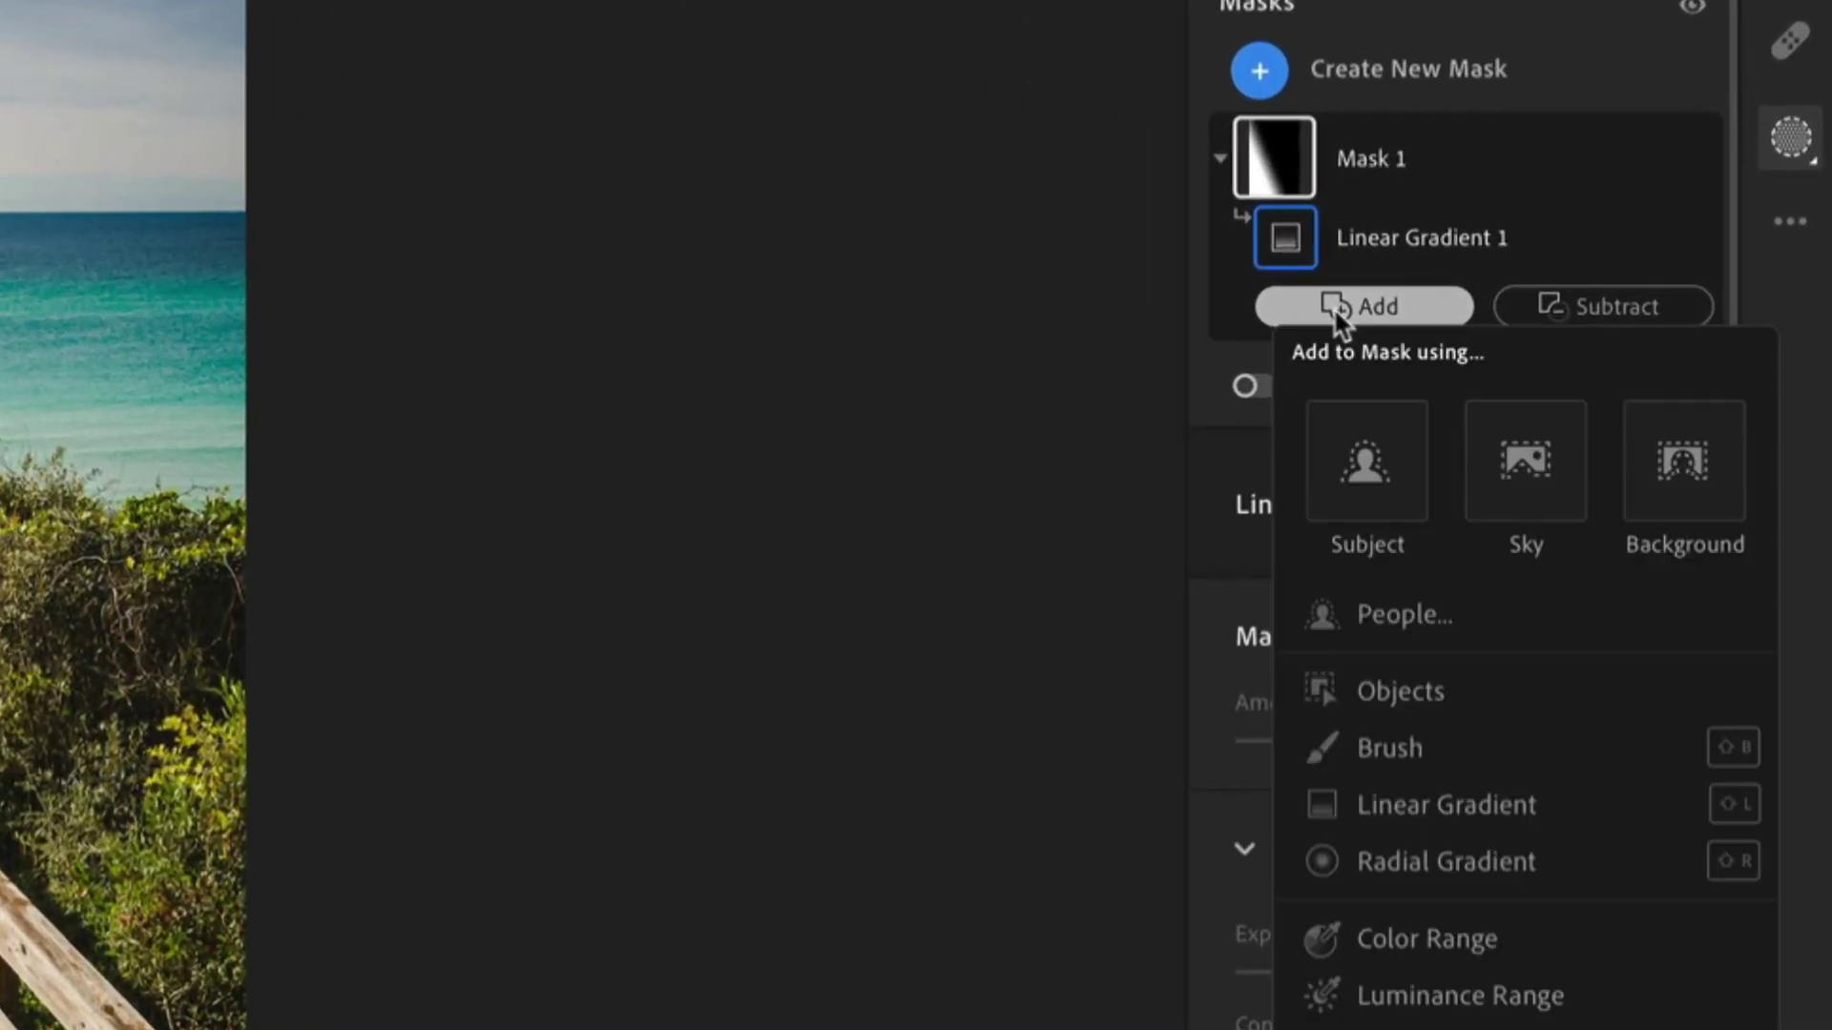
left_click(1388, 807)
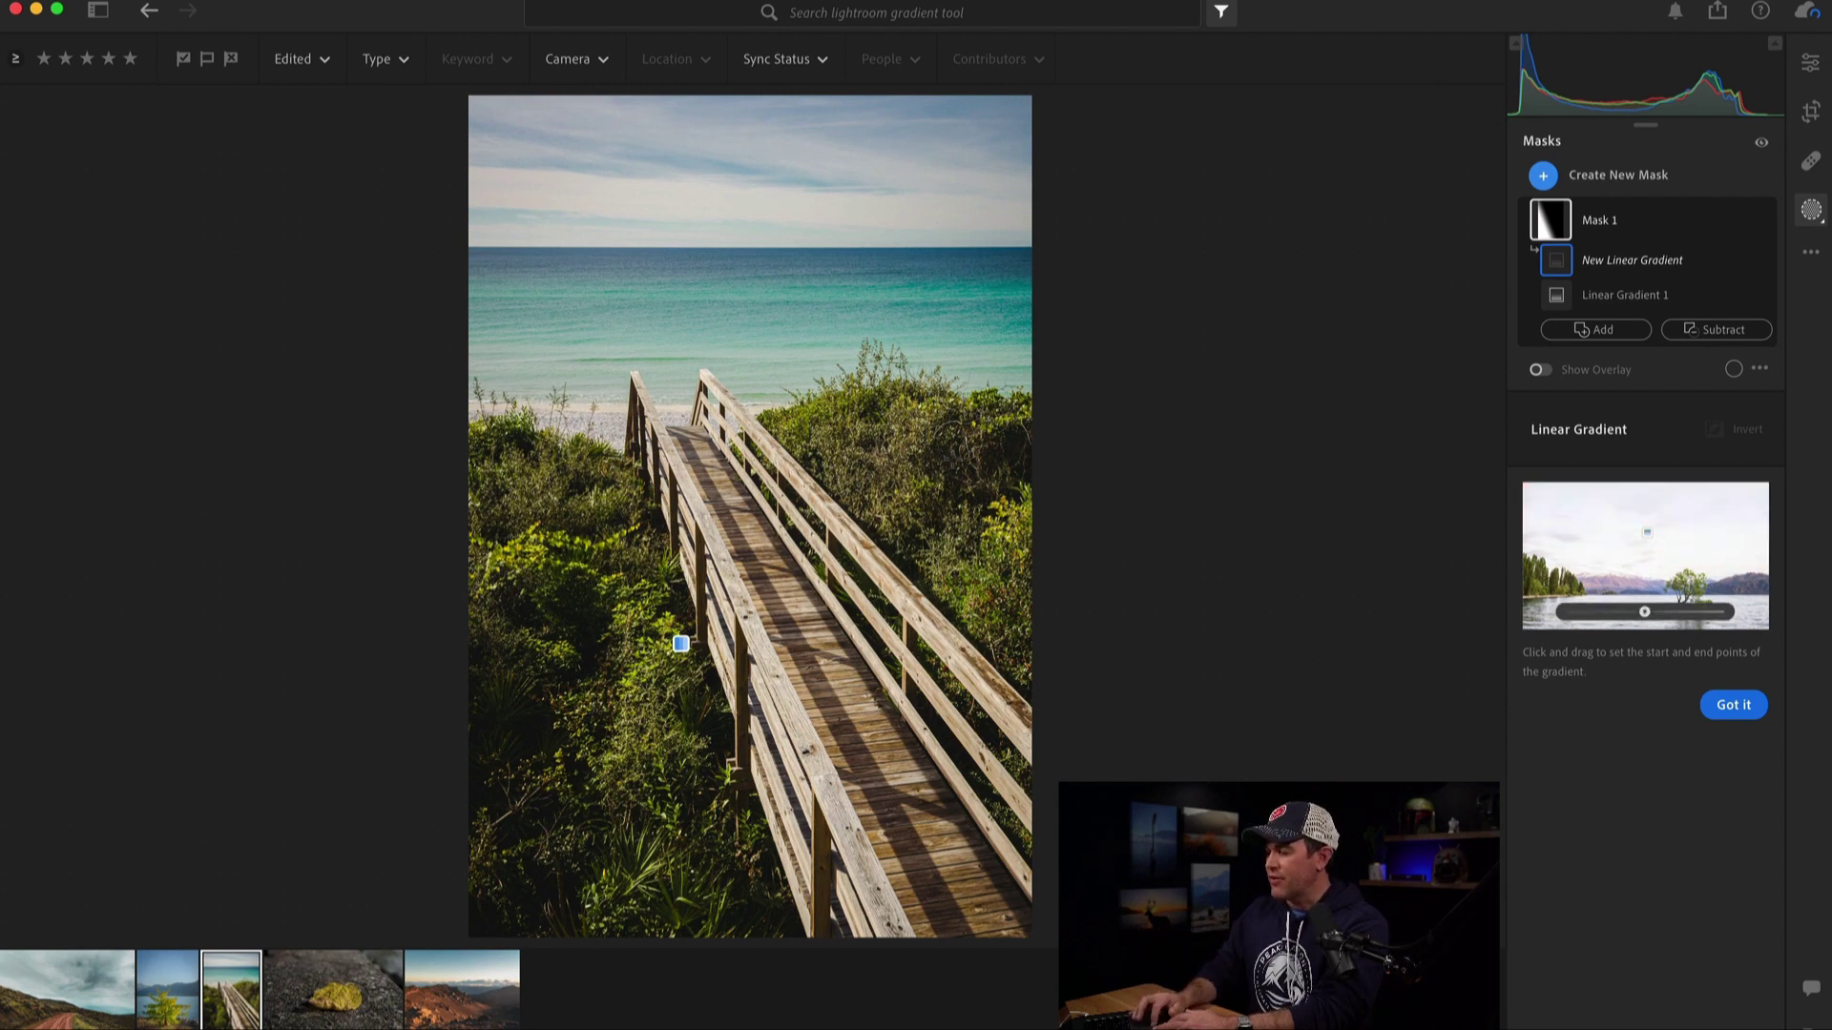
mouse_move(931, 458)
left_mouse_down()
mouse_move(838, 539)
mouse_move(870, 513)
left_mouse_up()
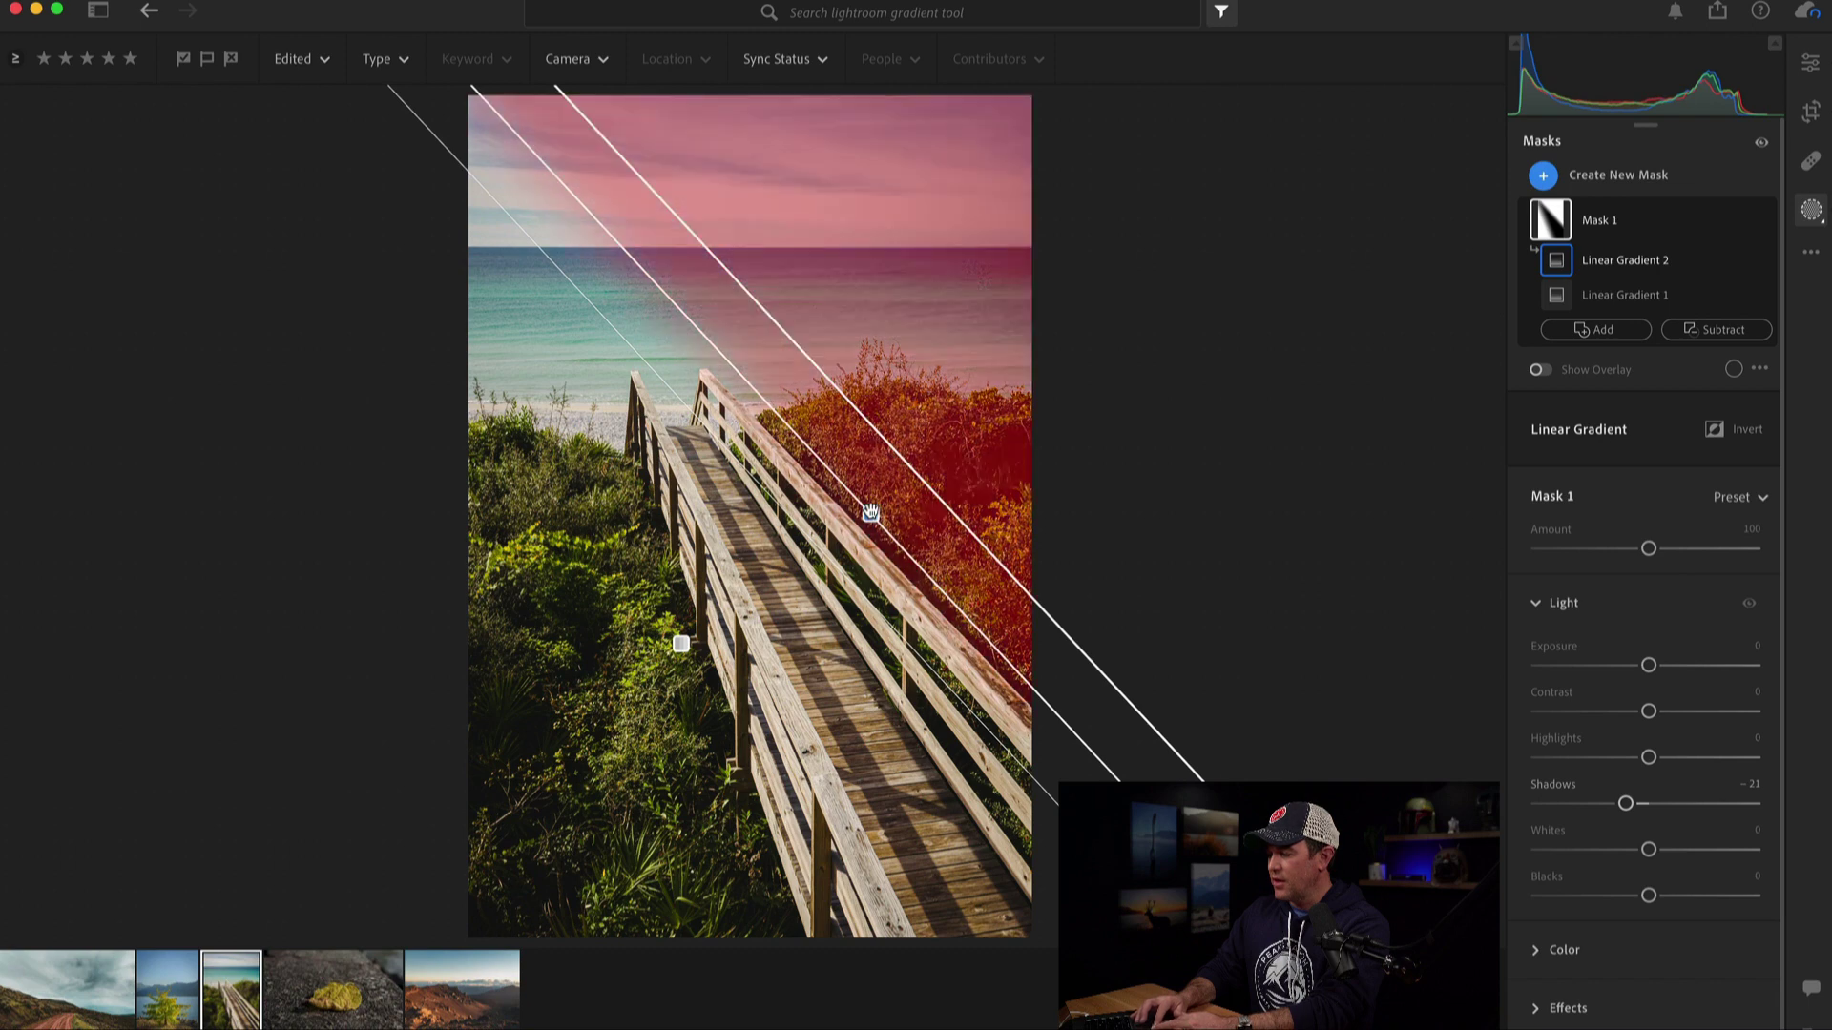
left_click(1762, 144)
left_click(1762, 144)
left_click(1762, 144)
left_click(1762, 144)
left_click(1762, 144)
left_click(1762, 144)
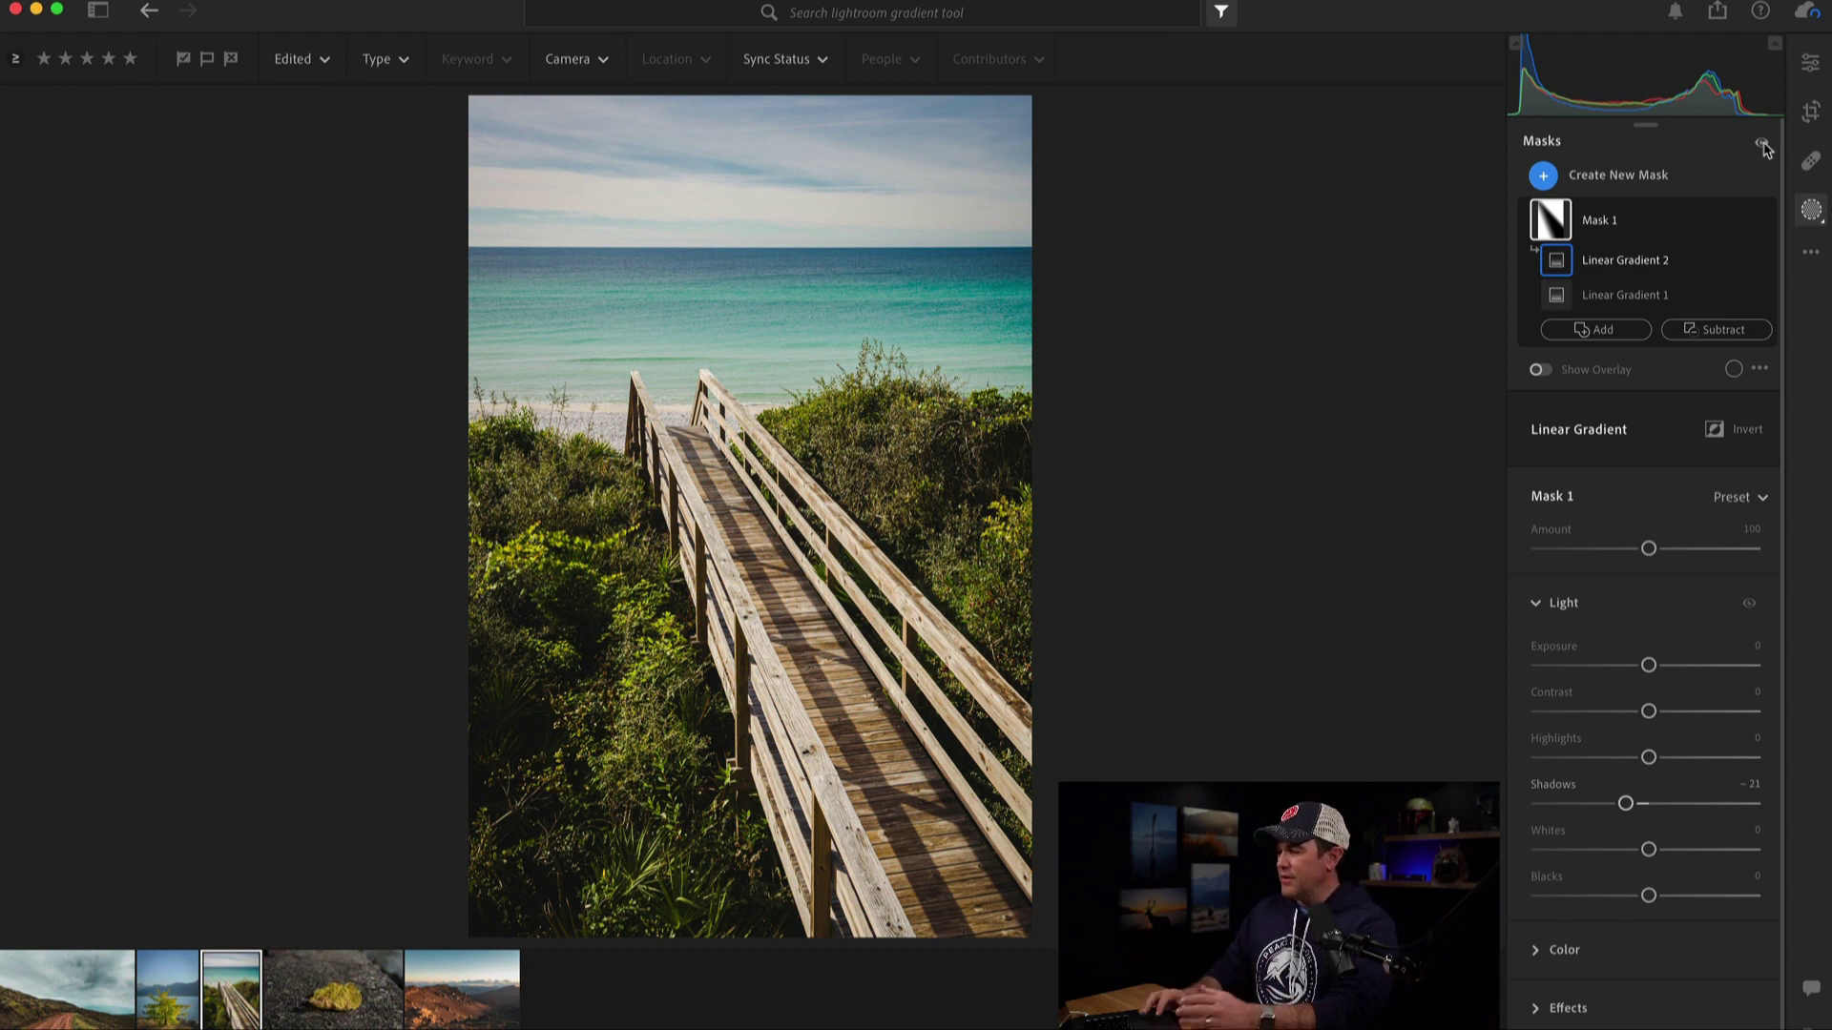
left_click(1762, 144)
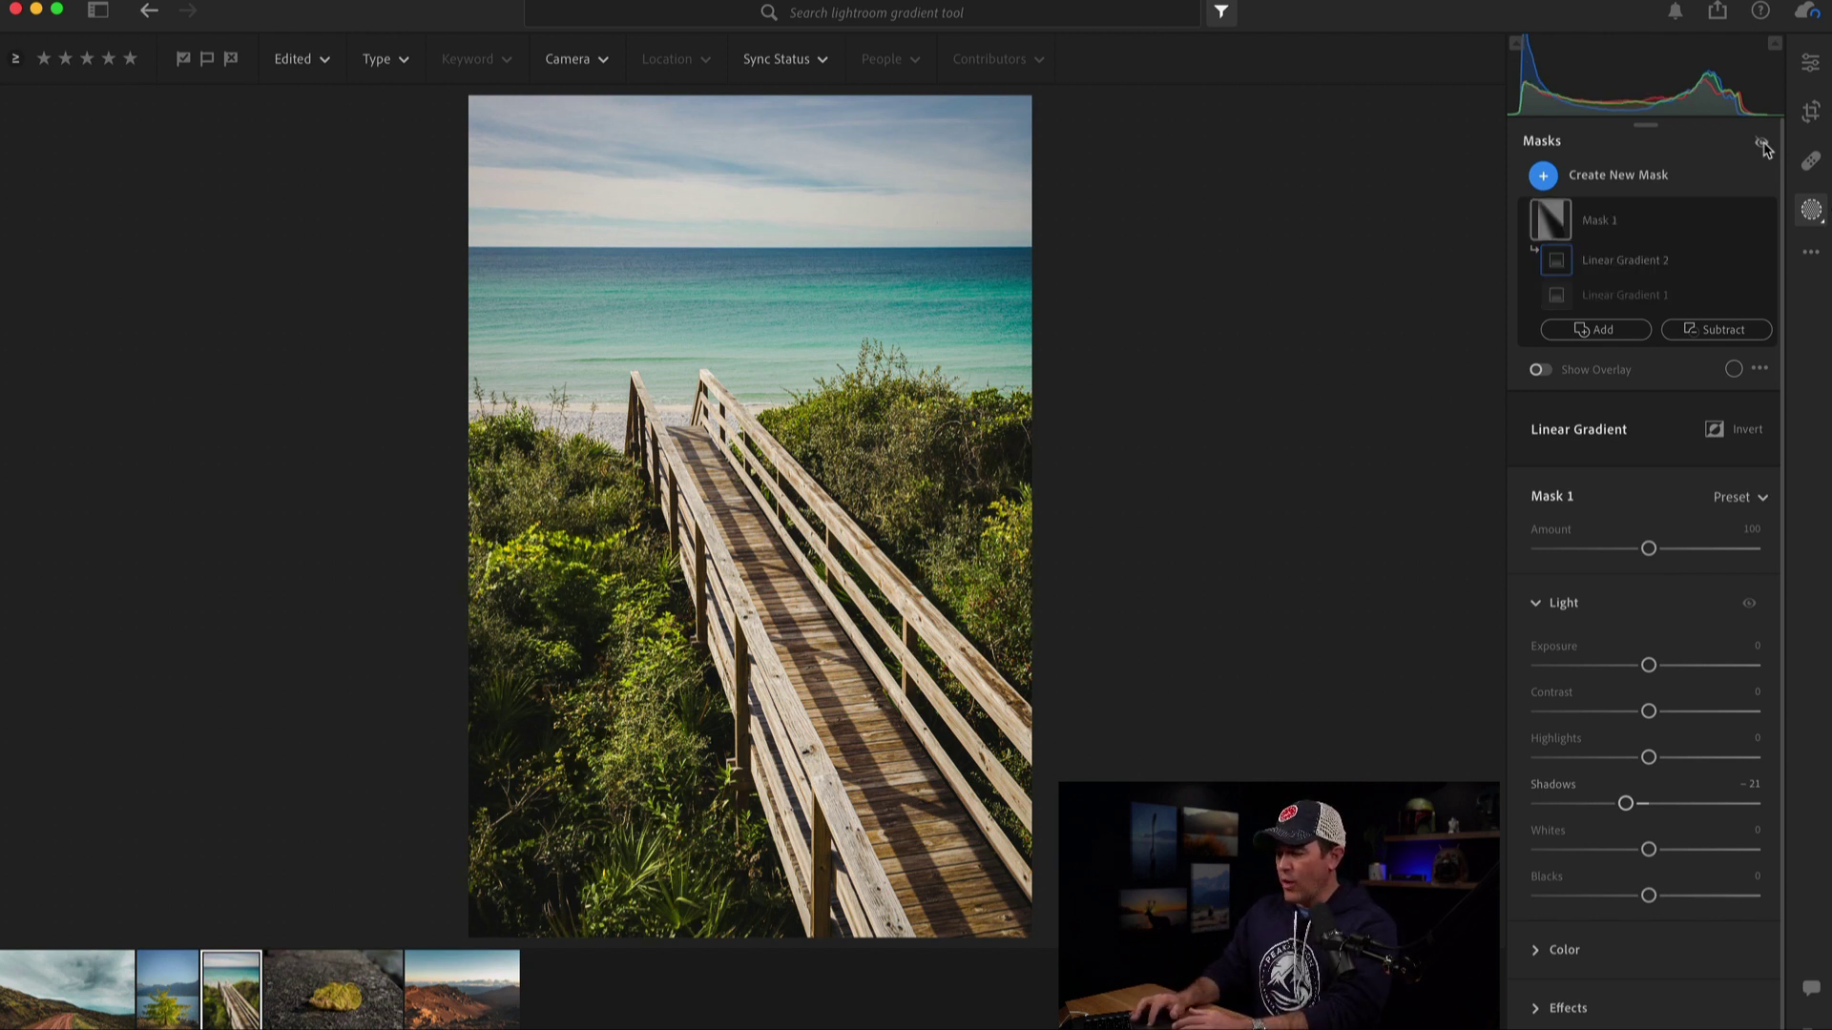
left_click(1762, 144)
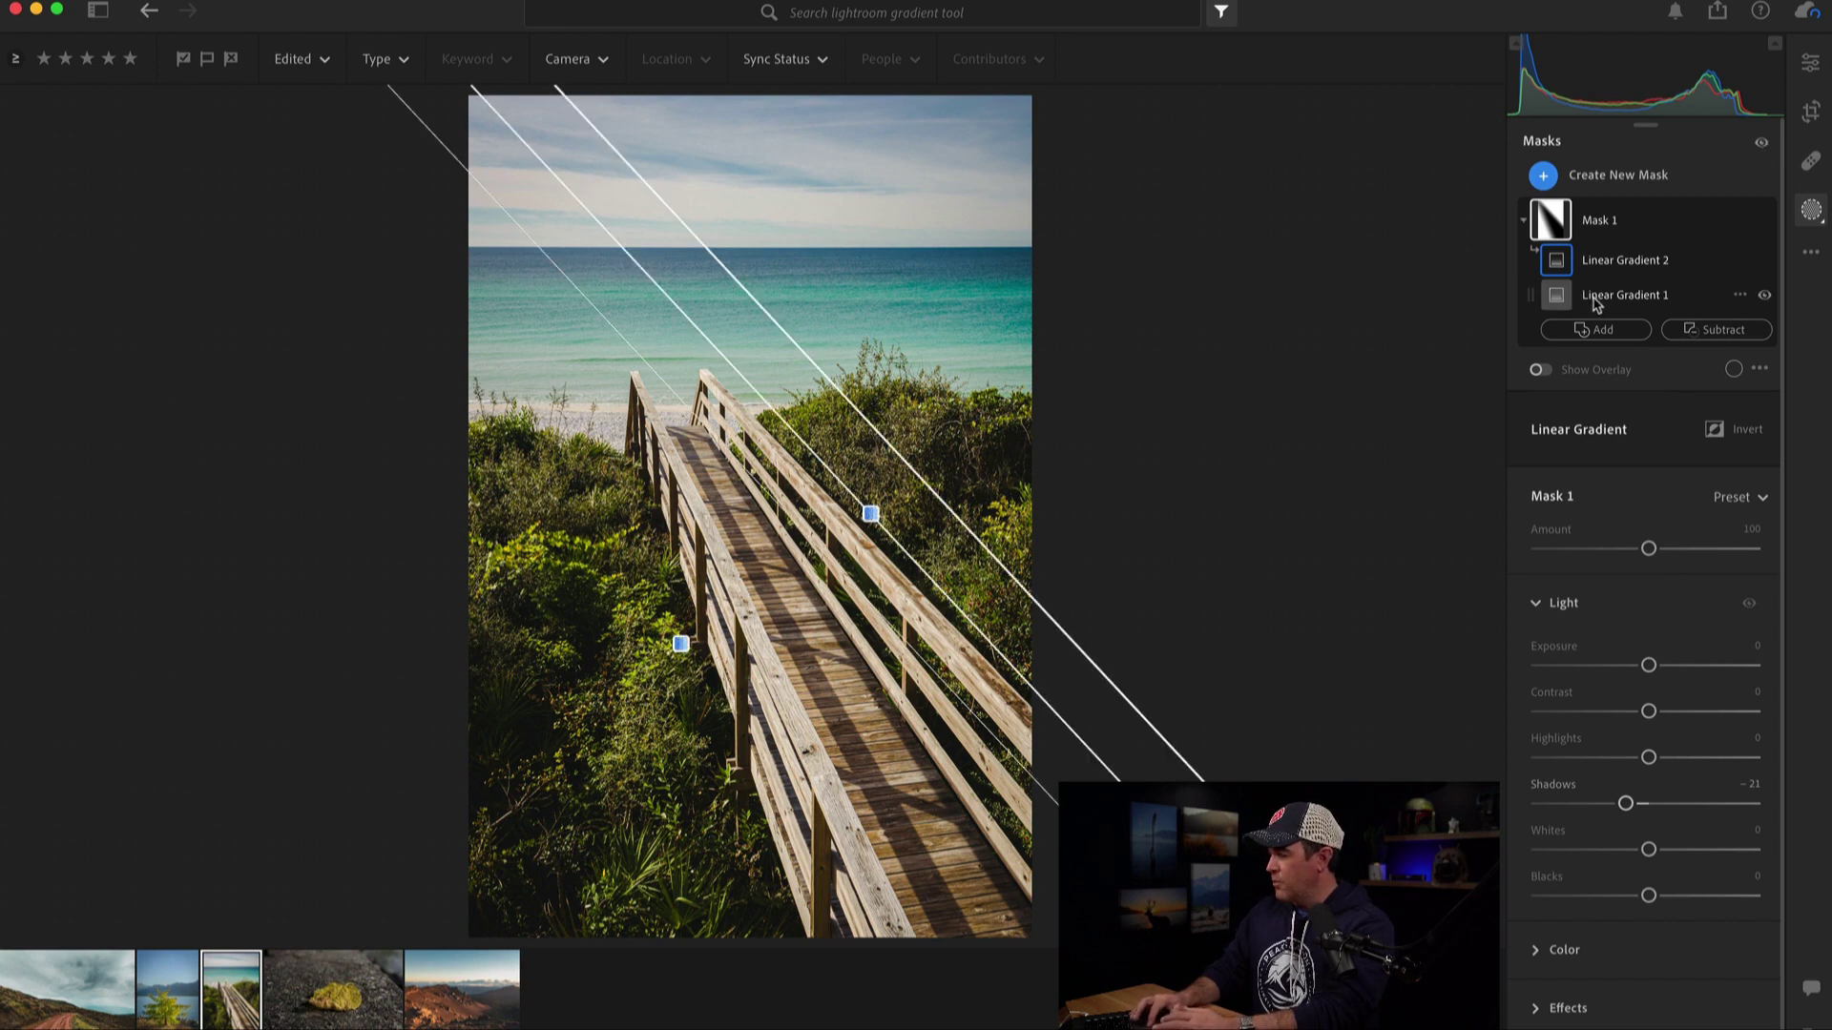
- Create Mask 2 as a linear gradient drawn upward from the lower boardwalk
left_click(1589, 179)
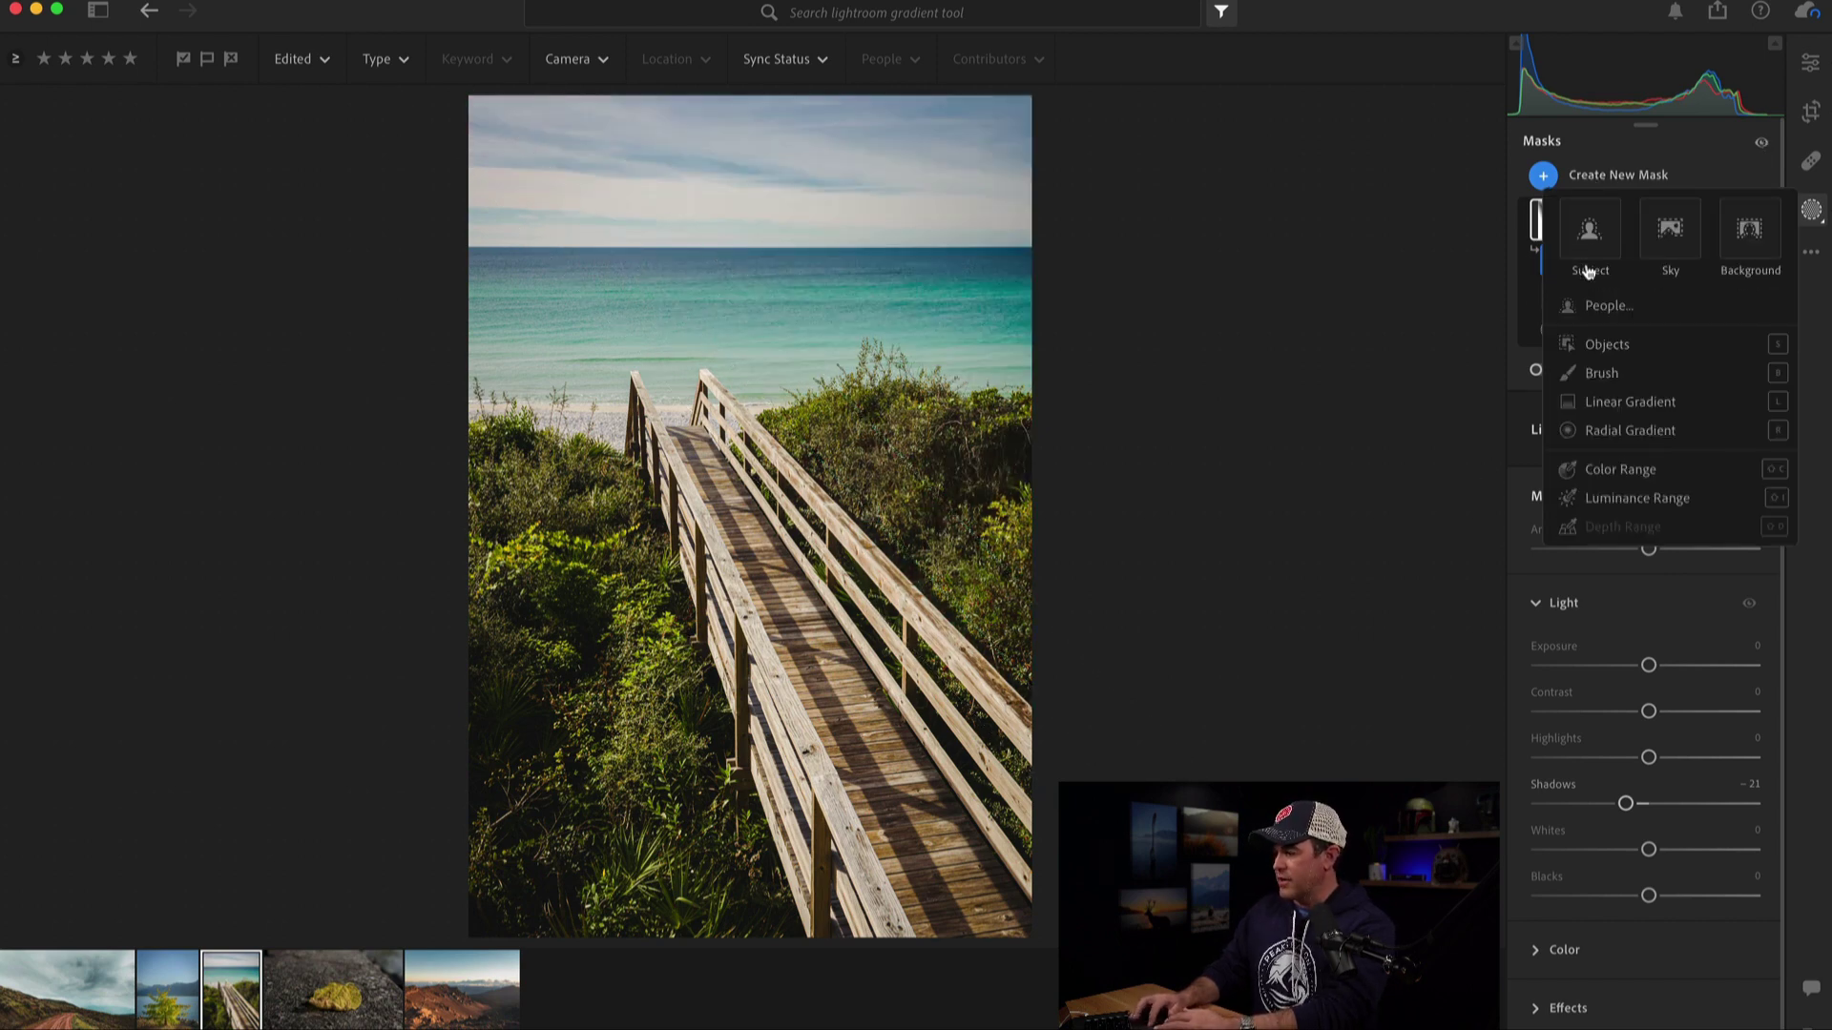
left_click(1604, 404)
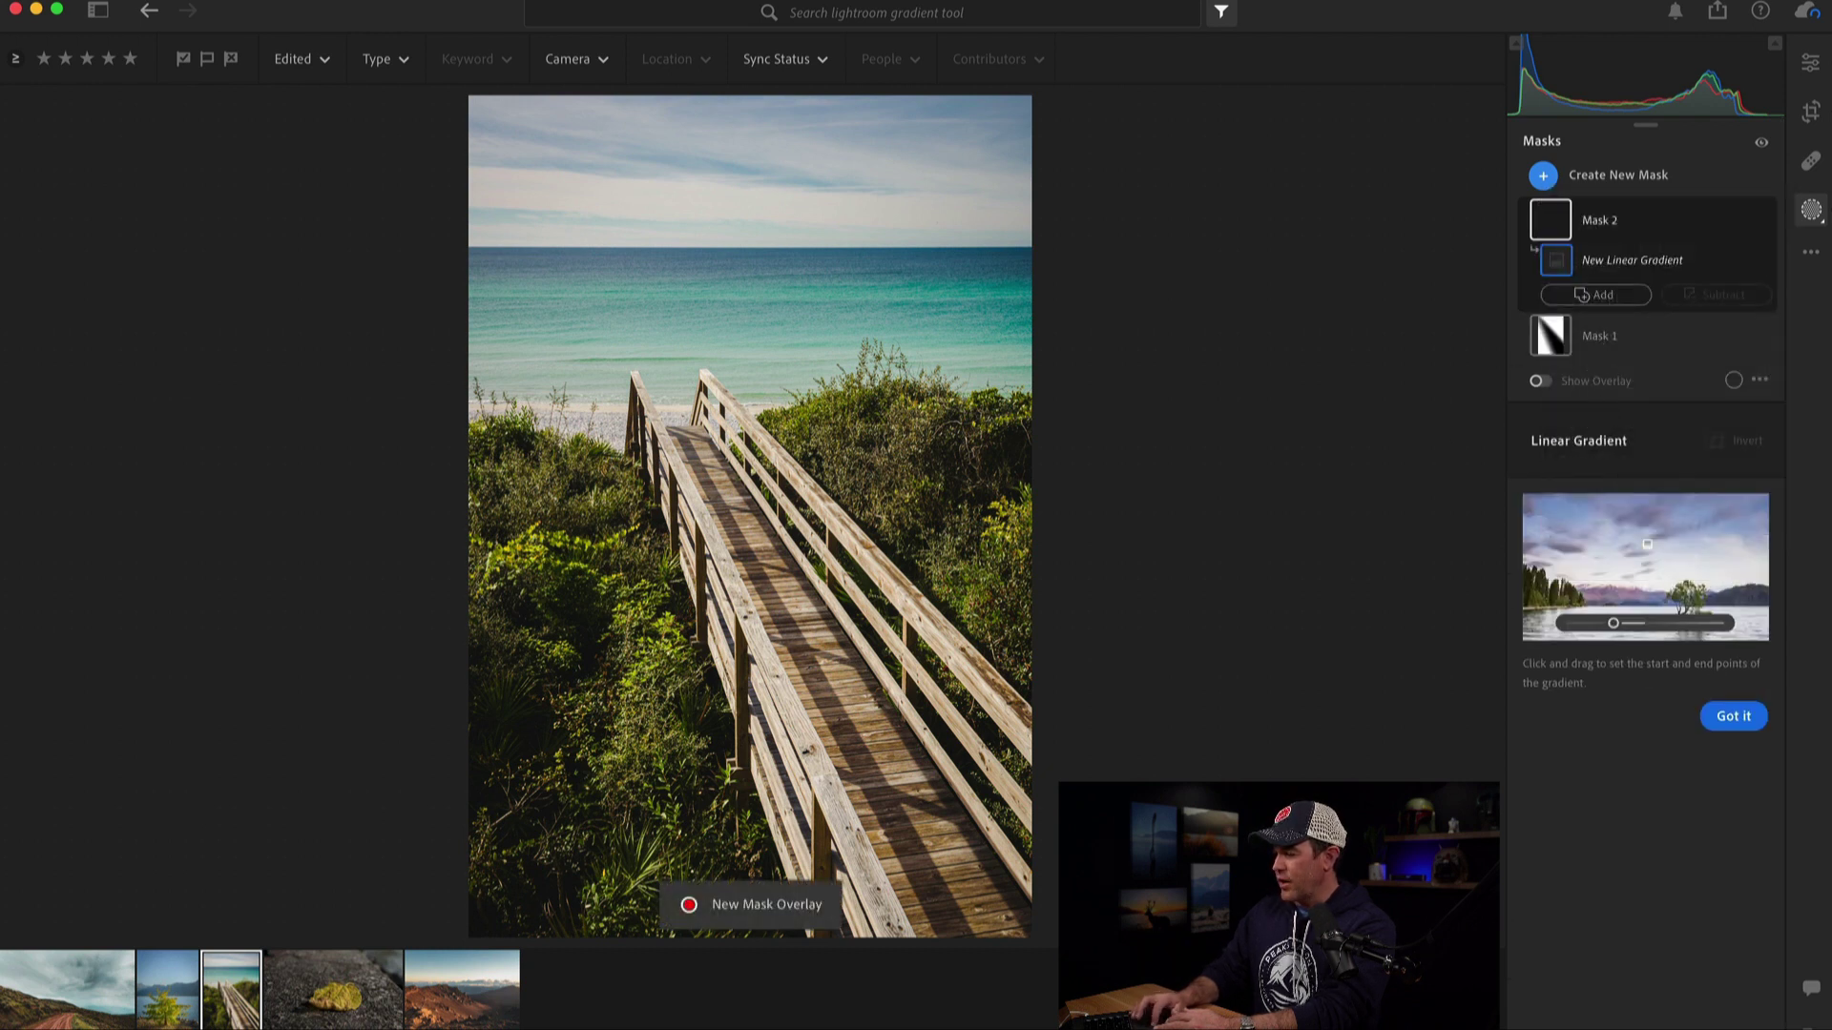
left_click_drag(811, 744, 744, 565)
left_click_drag(777, 654, 840, 792)
- Hide the red overlay, set Mask 2's Exposure to -0.28, and compare the edits
key("o")
left_click(1648, 677)
left_click_drag(1648, 678, 1643, 679)
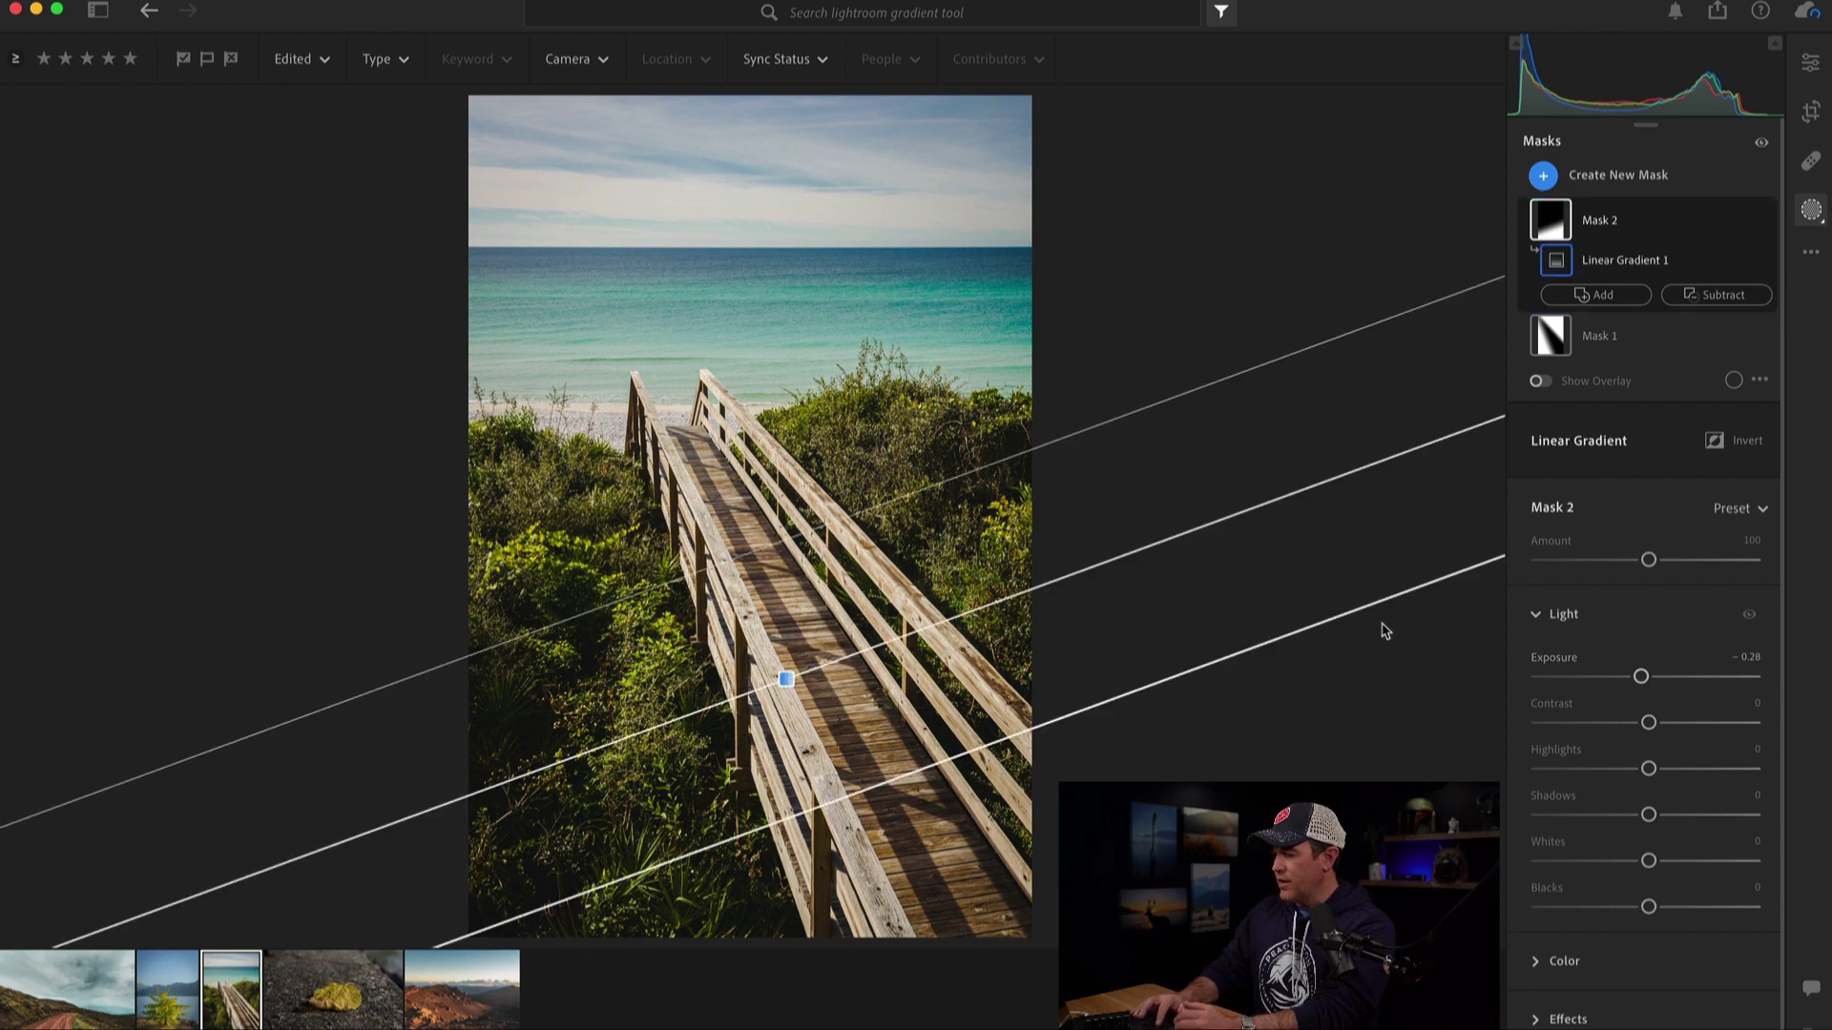
key("j")
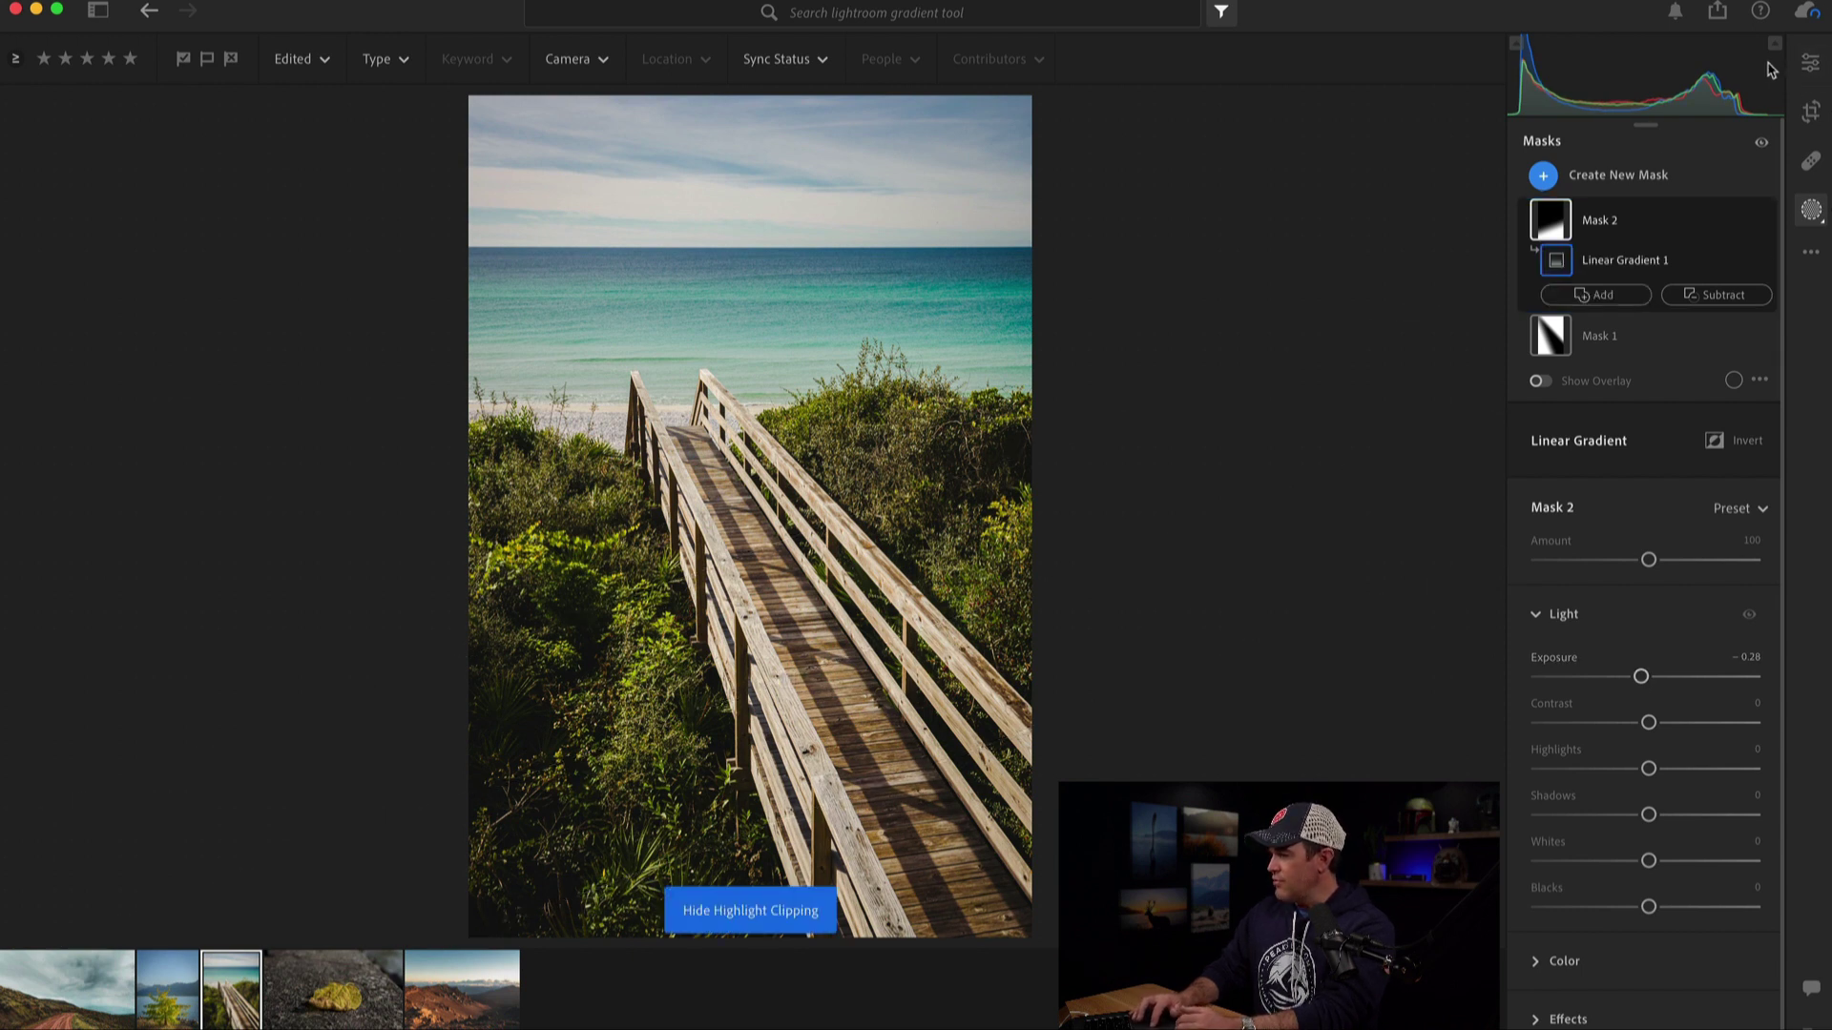
left_click(1761, 145)
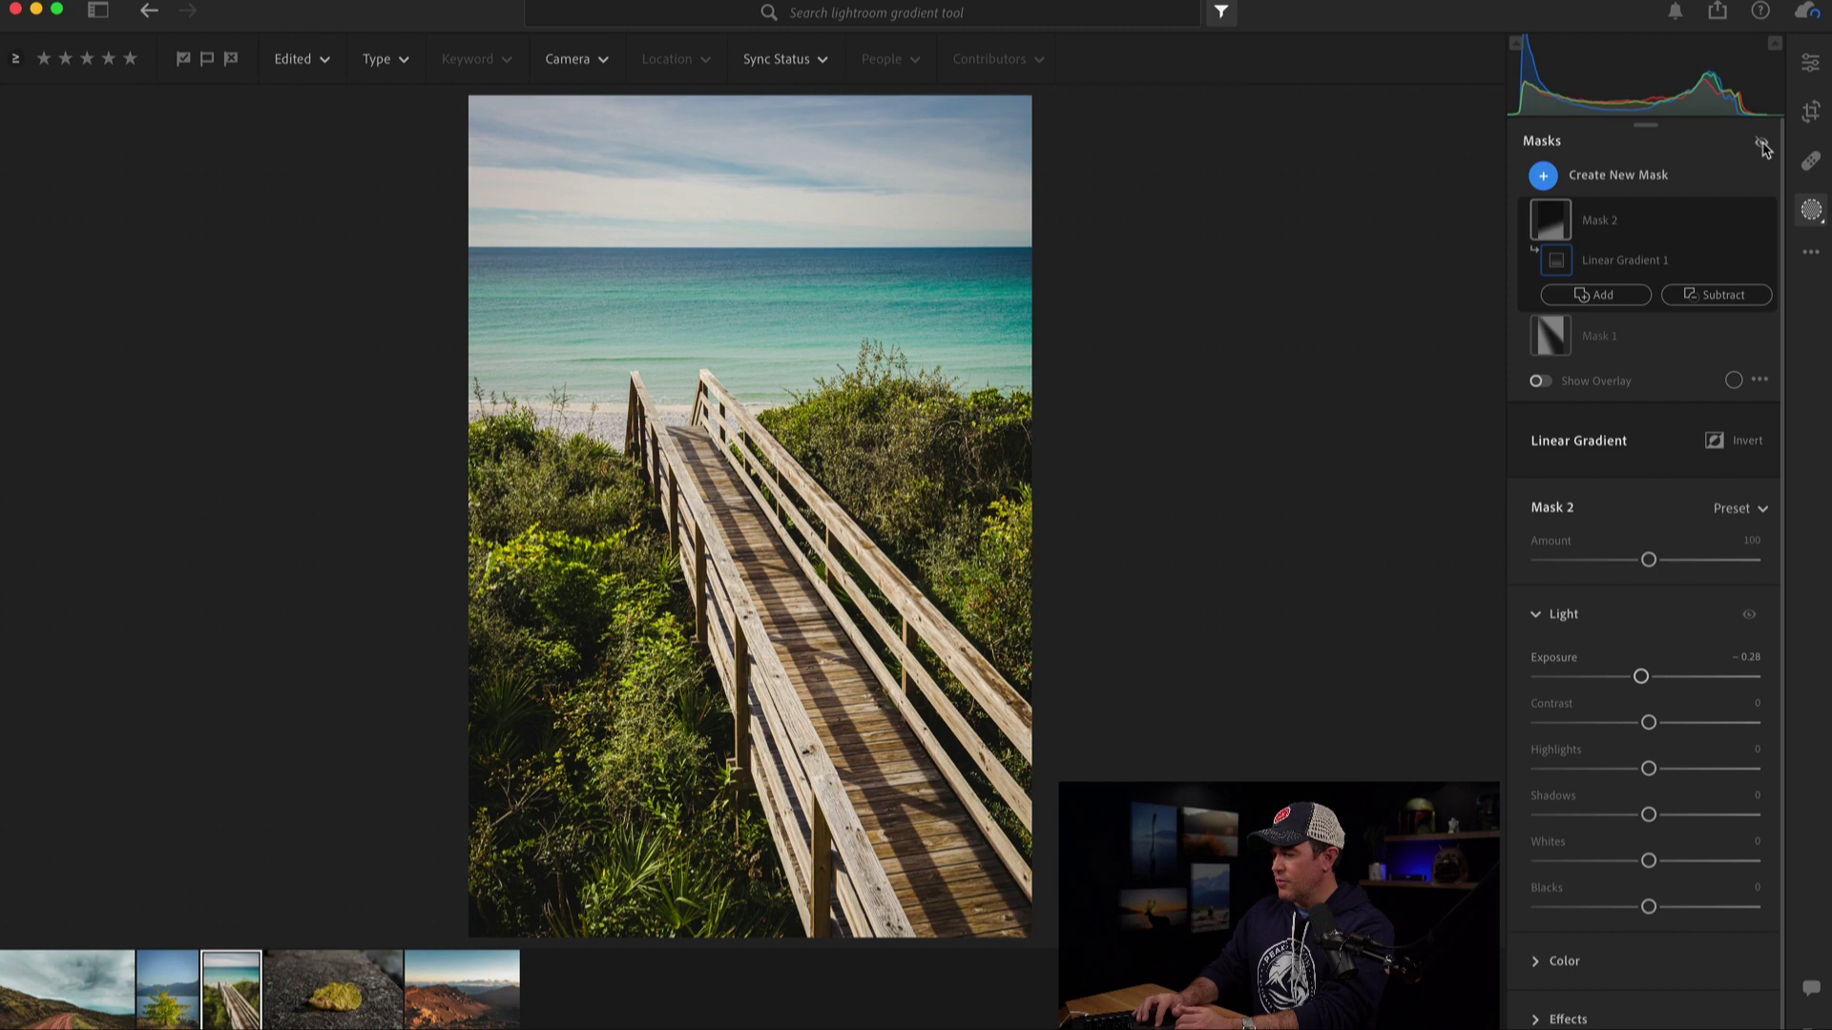
left_click(1761, 145)
left_click(1761, 145)
left_click(1761, 145)
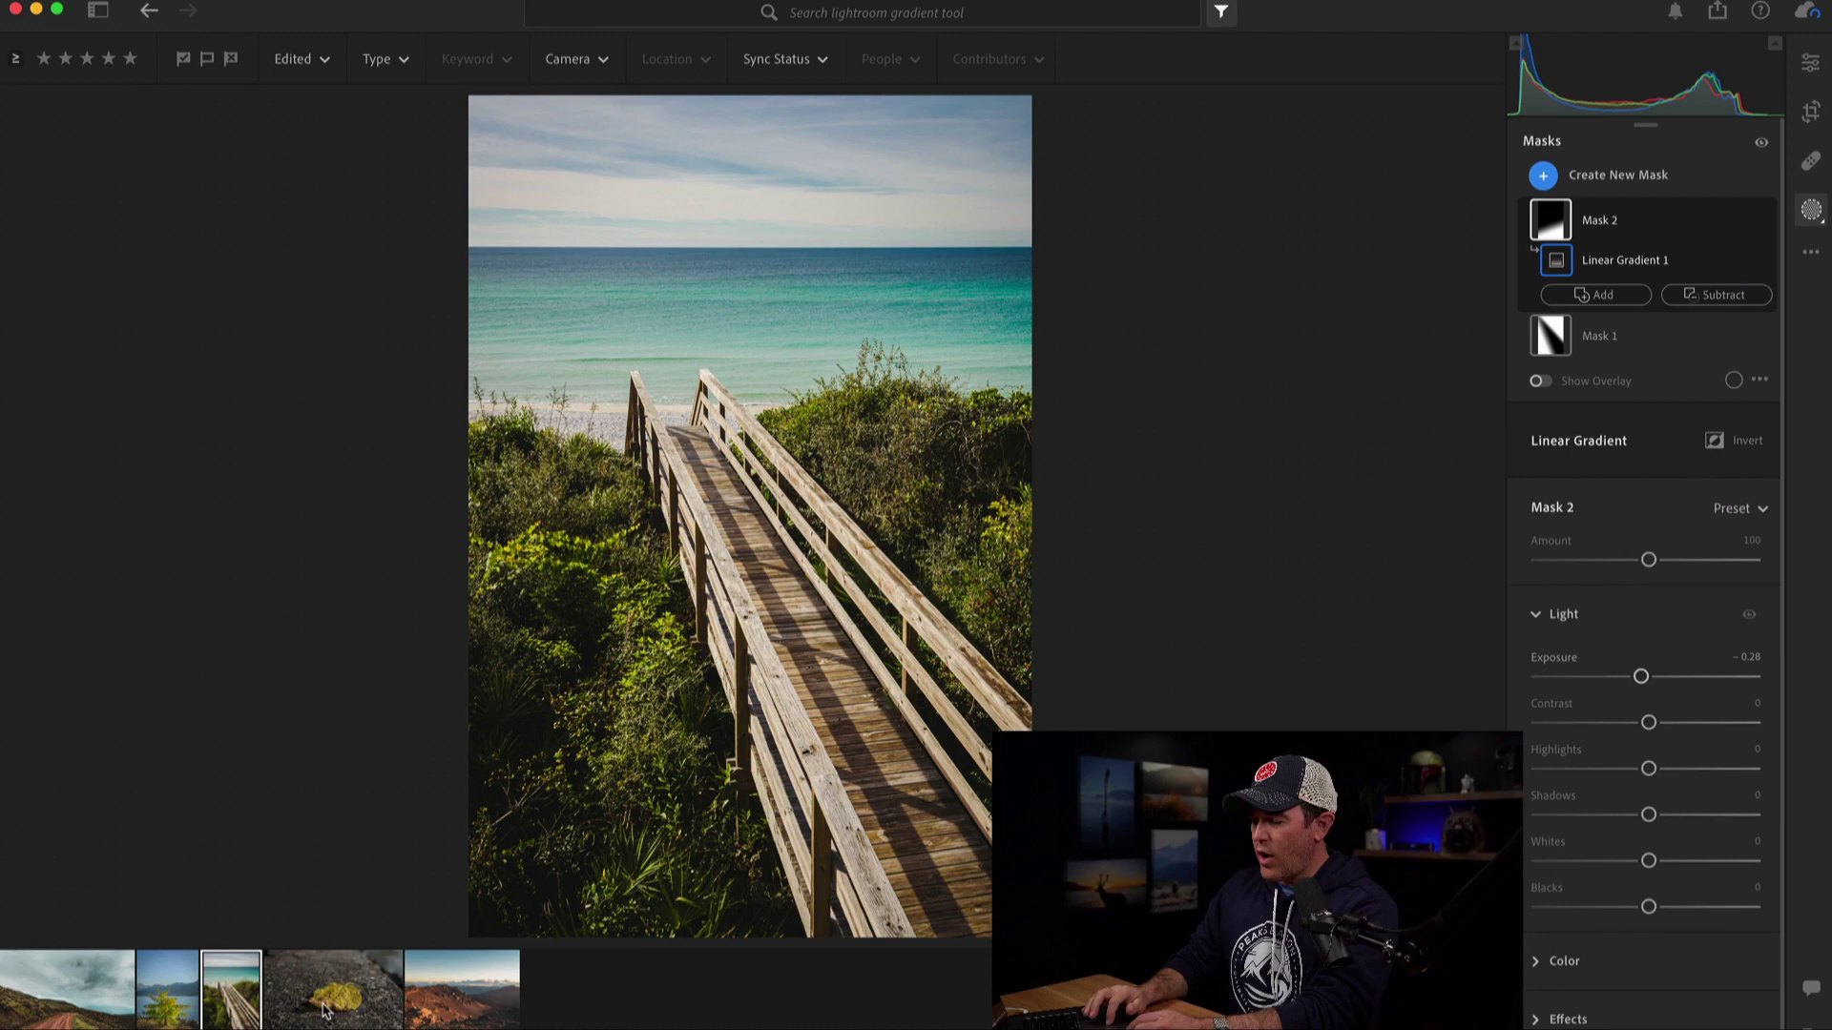
- On the leaf photo, draw a radial gradient ellipse around the leaf, rotated and nudged into place
left_click(324, 1009)
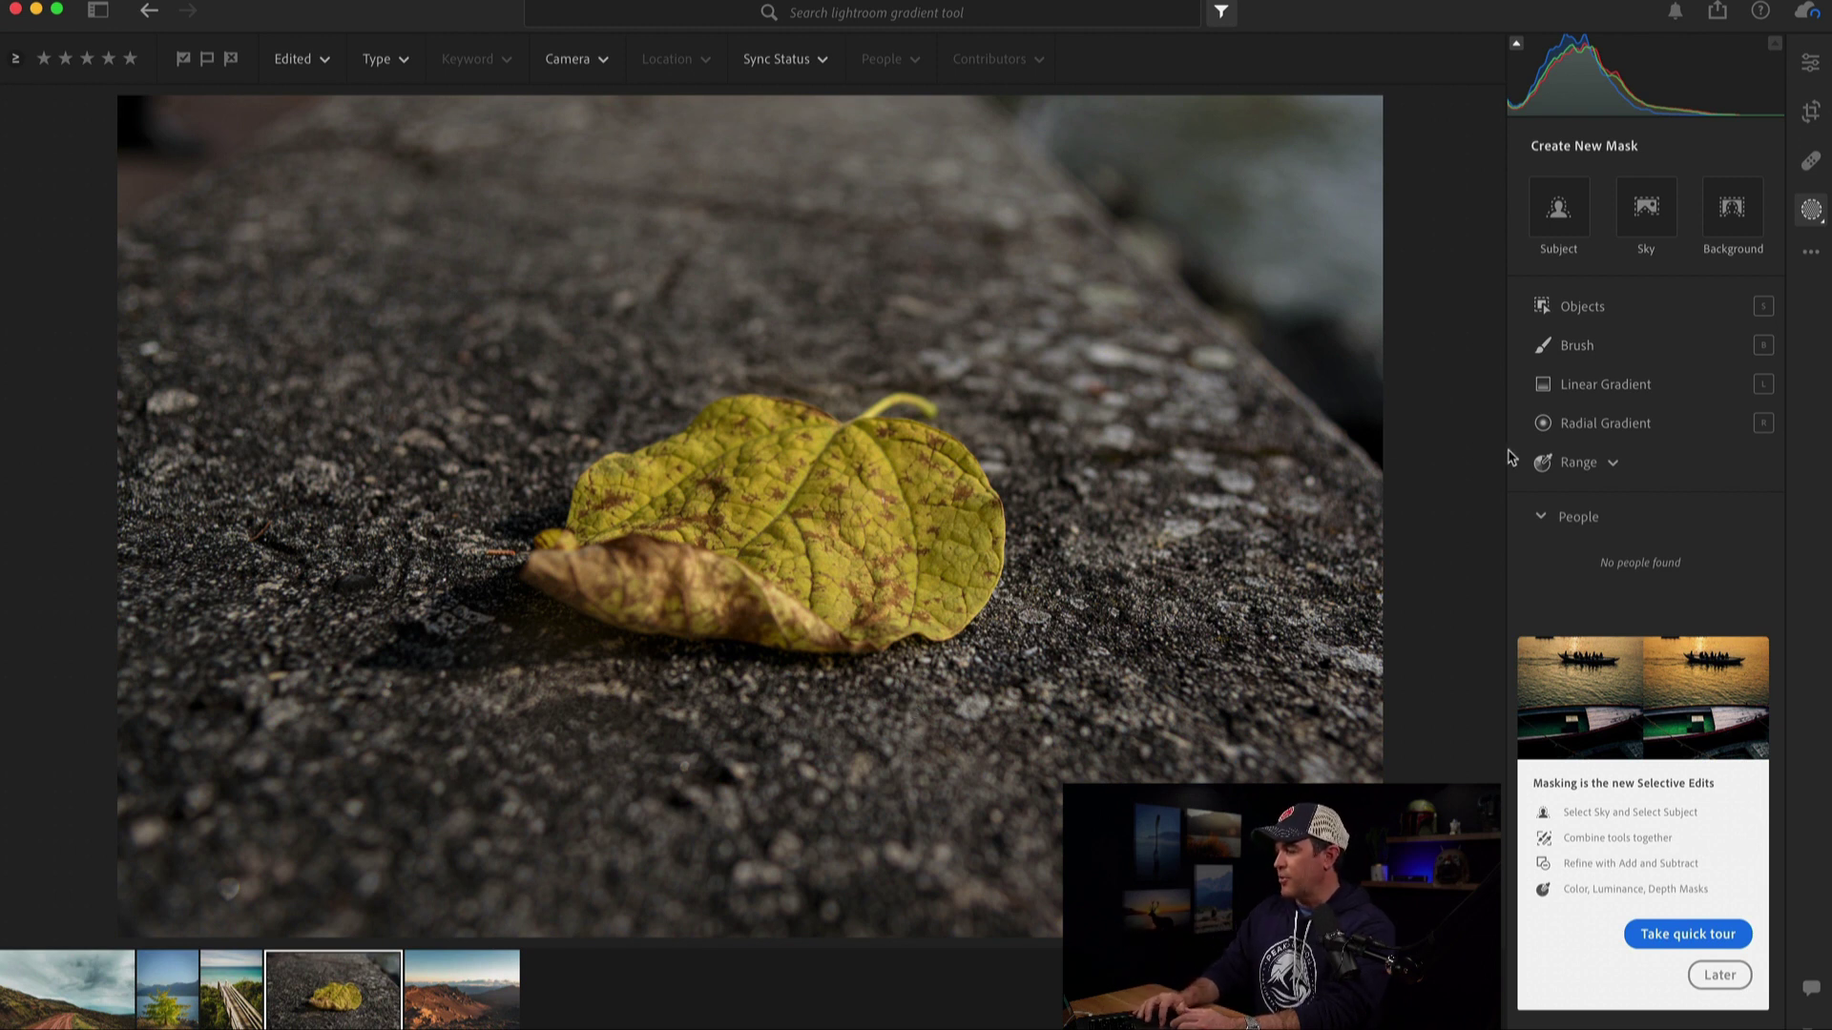
left_click(1576, 429)
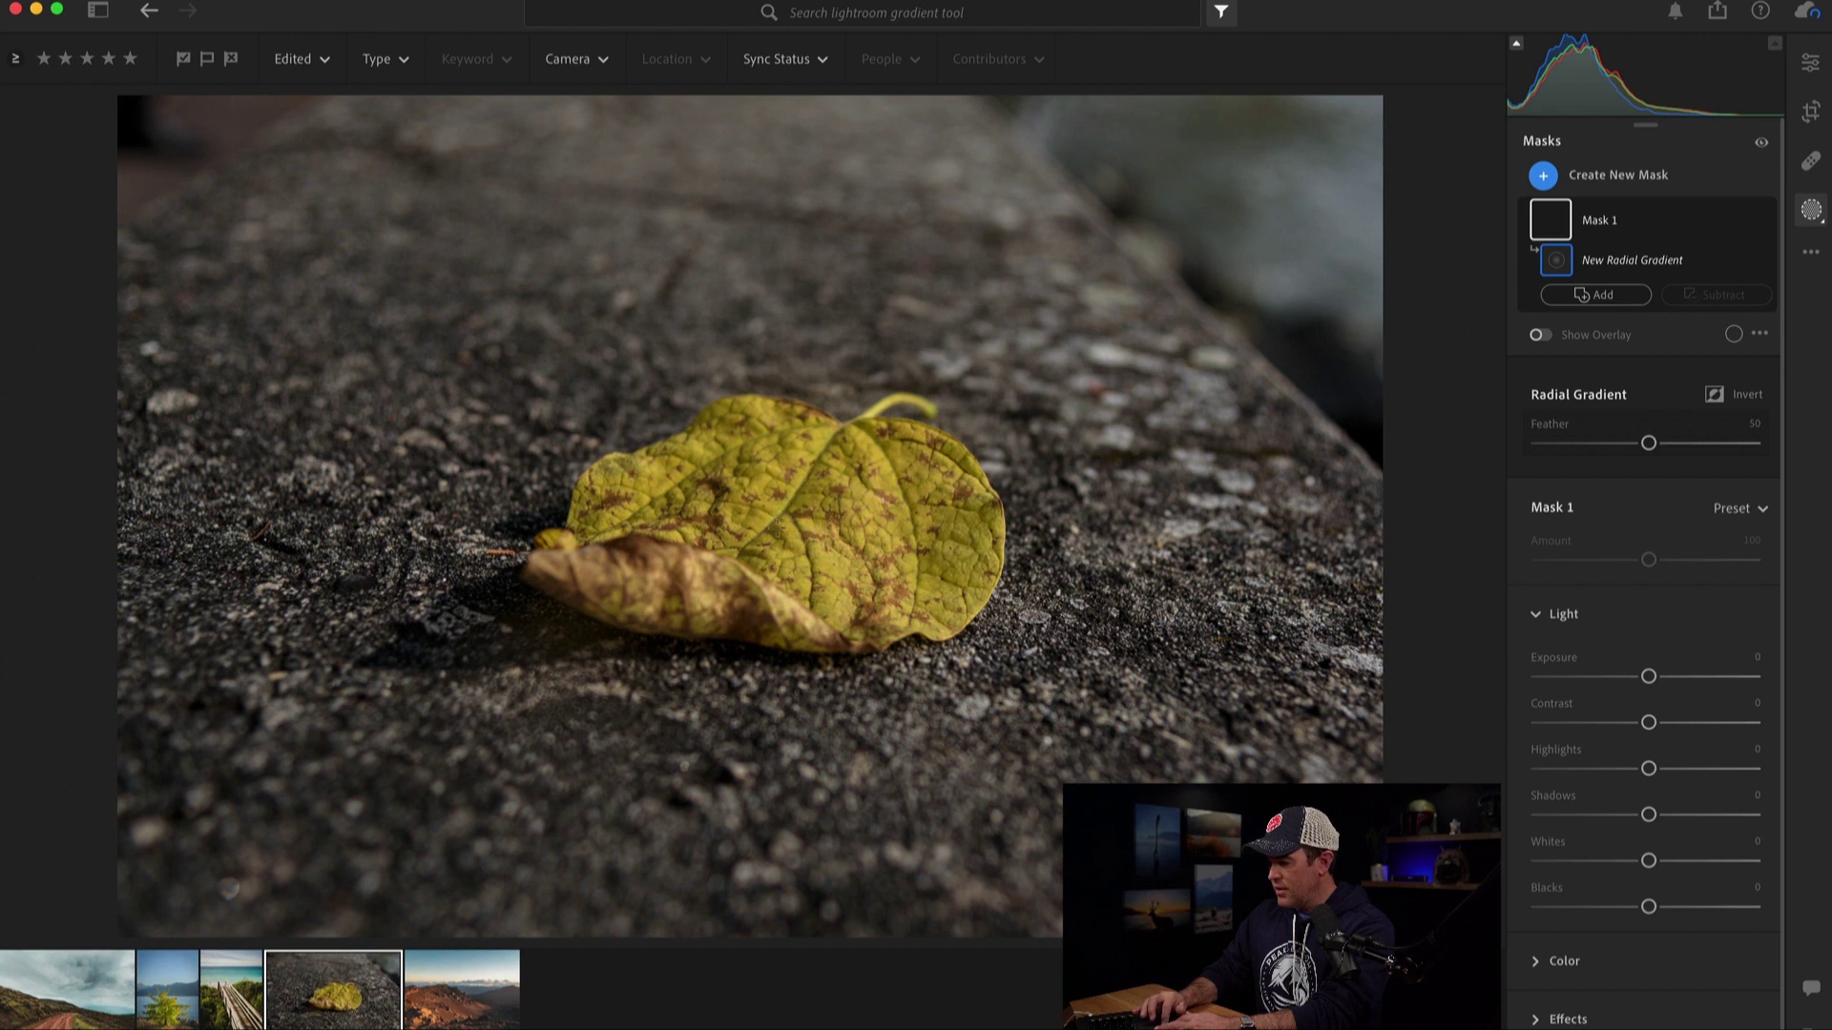
left_click_drag(775, 525, 1060, 679)
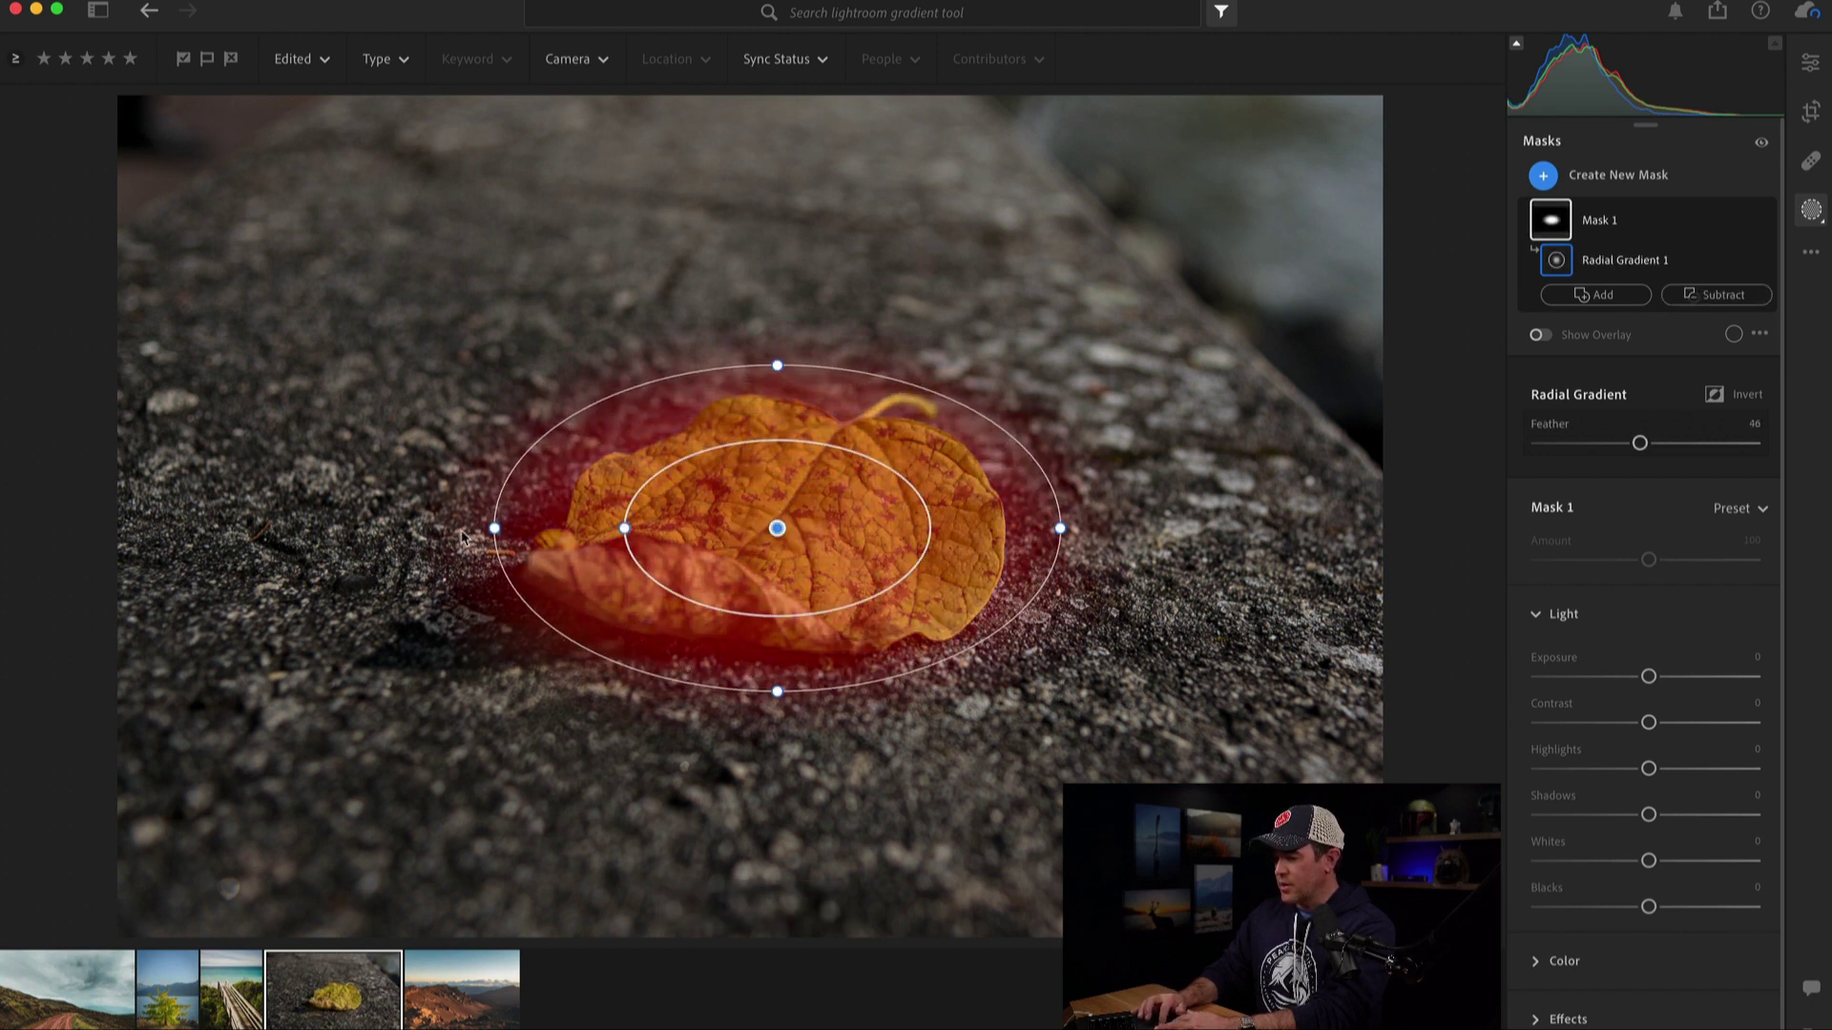
left_click_drag(482, 530, 488, 570)
left_click_drag(694, 542, 702, 544)
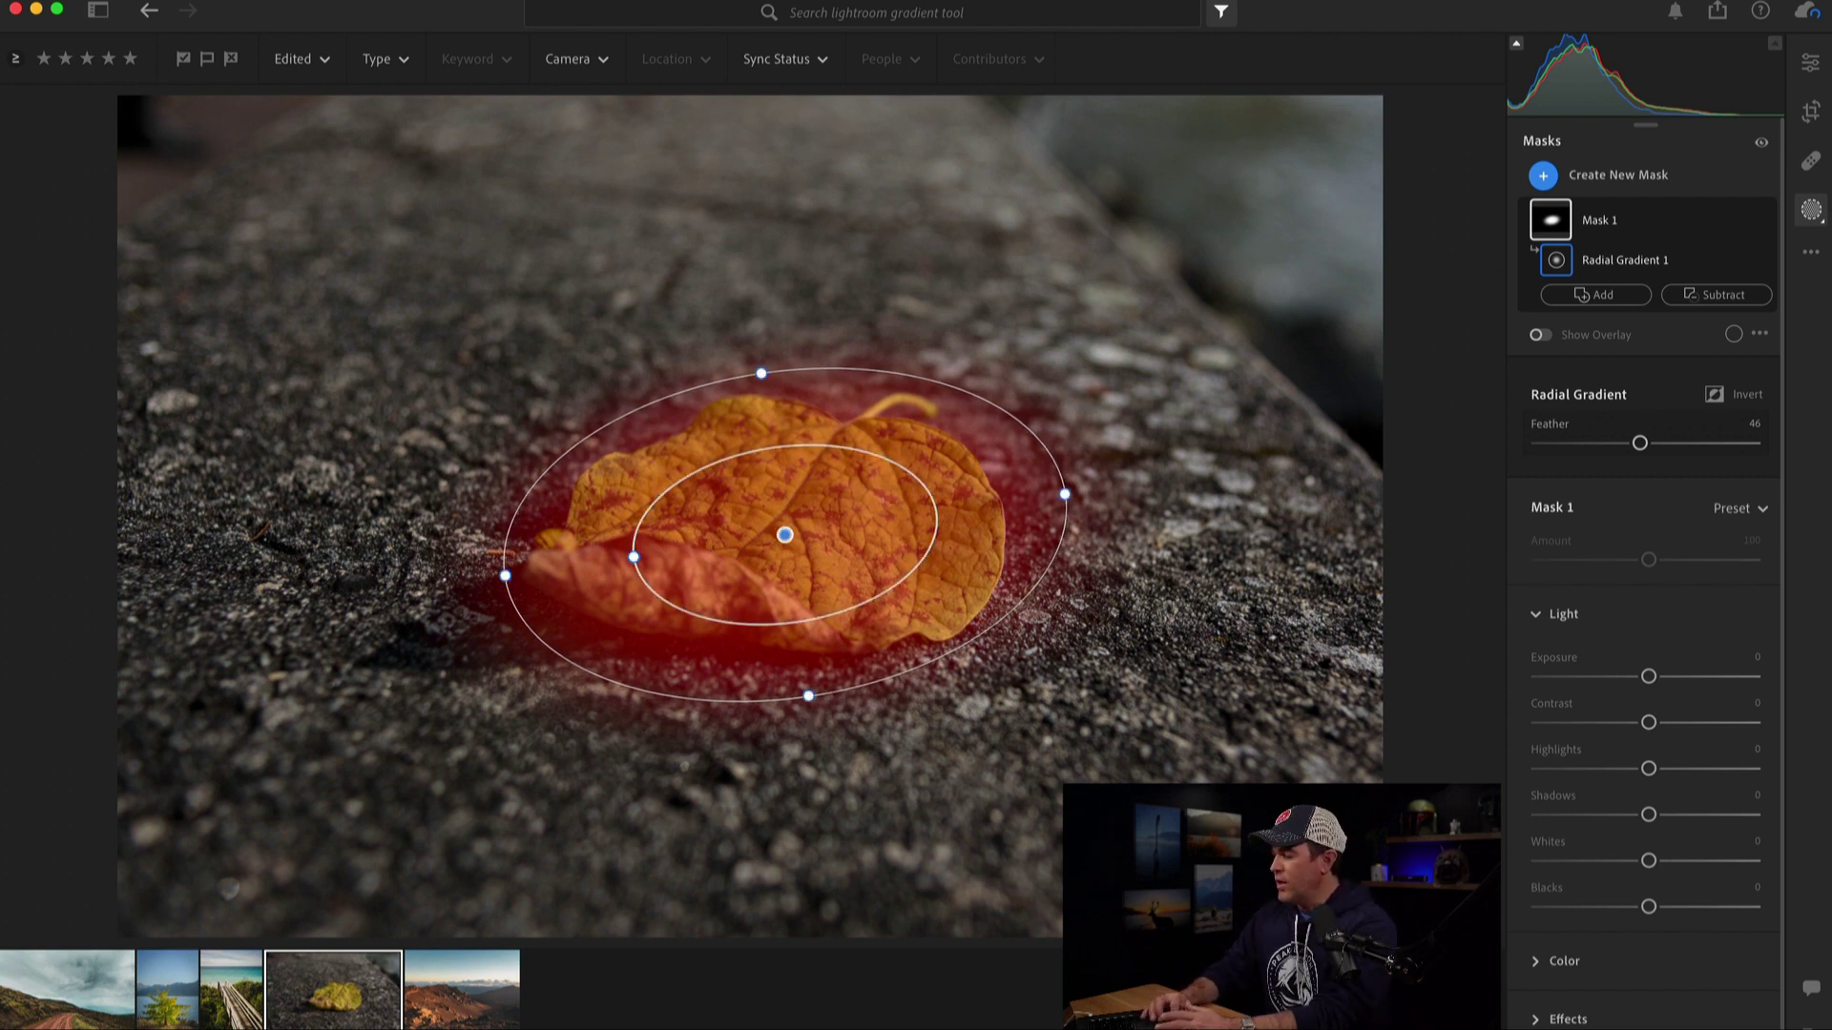
- Duplicate and invert Mask 1 to cover the background, setting its Saturation to -52
right_click(1549, 227)
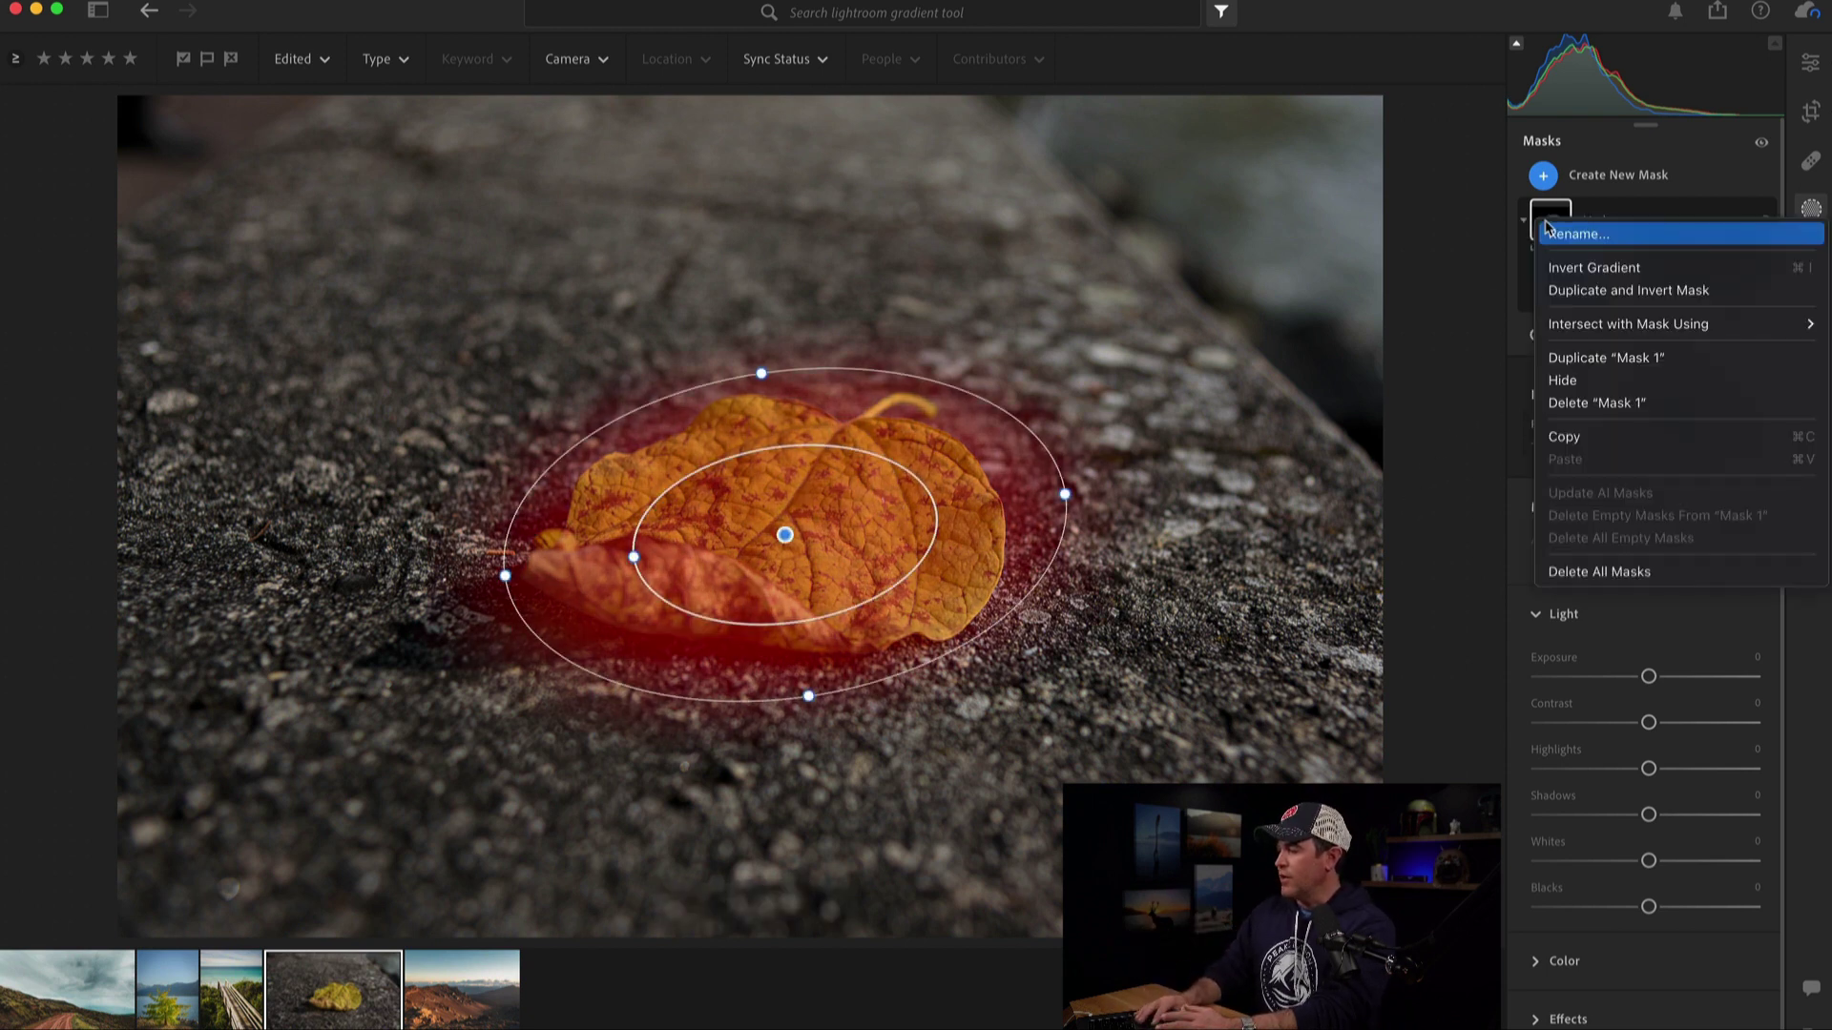
left_click(1566, 291)
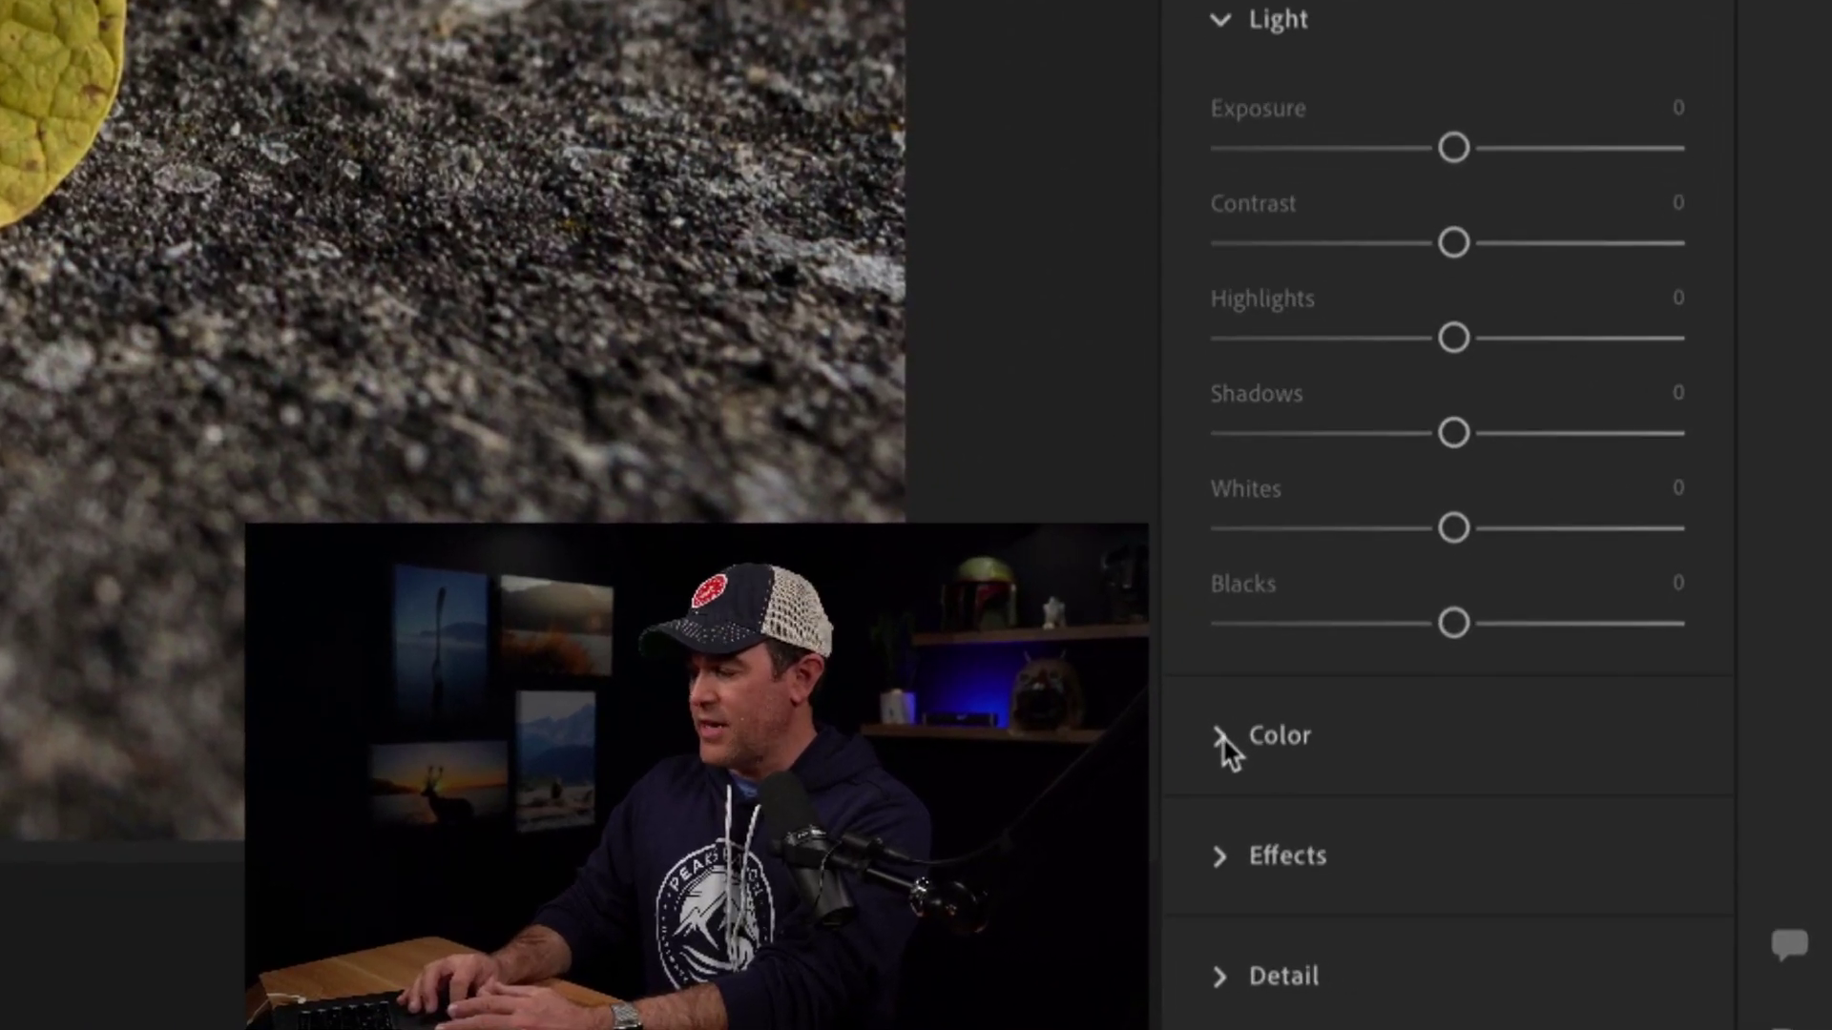
left_click(1222, 735)
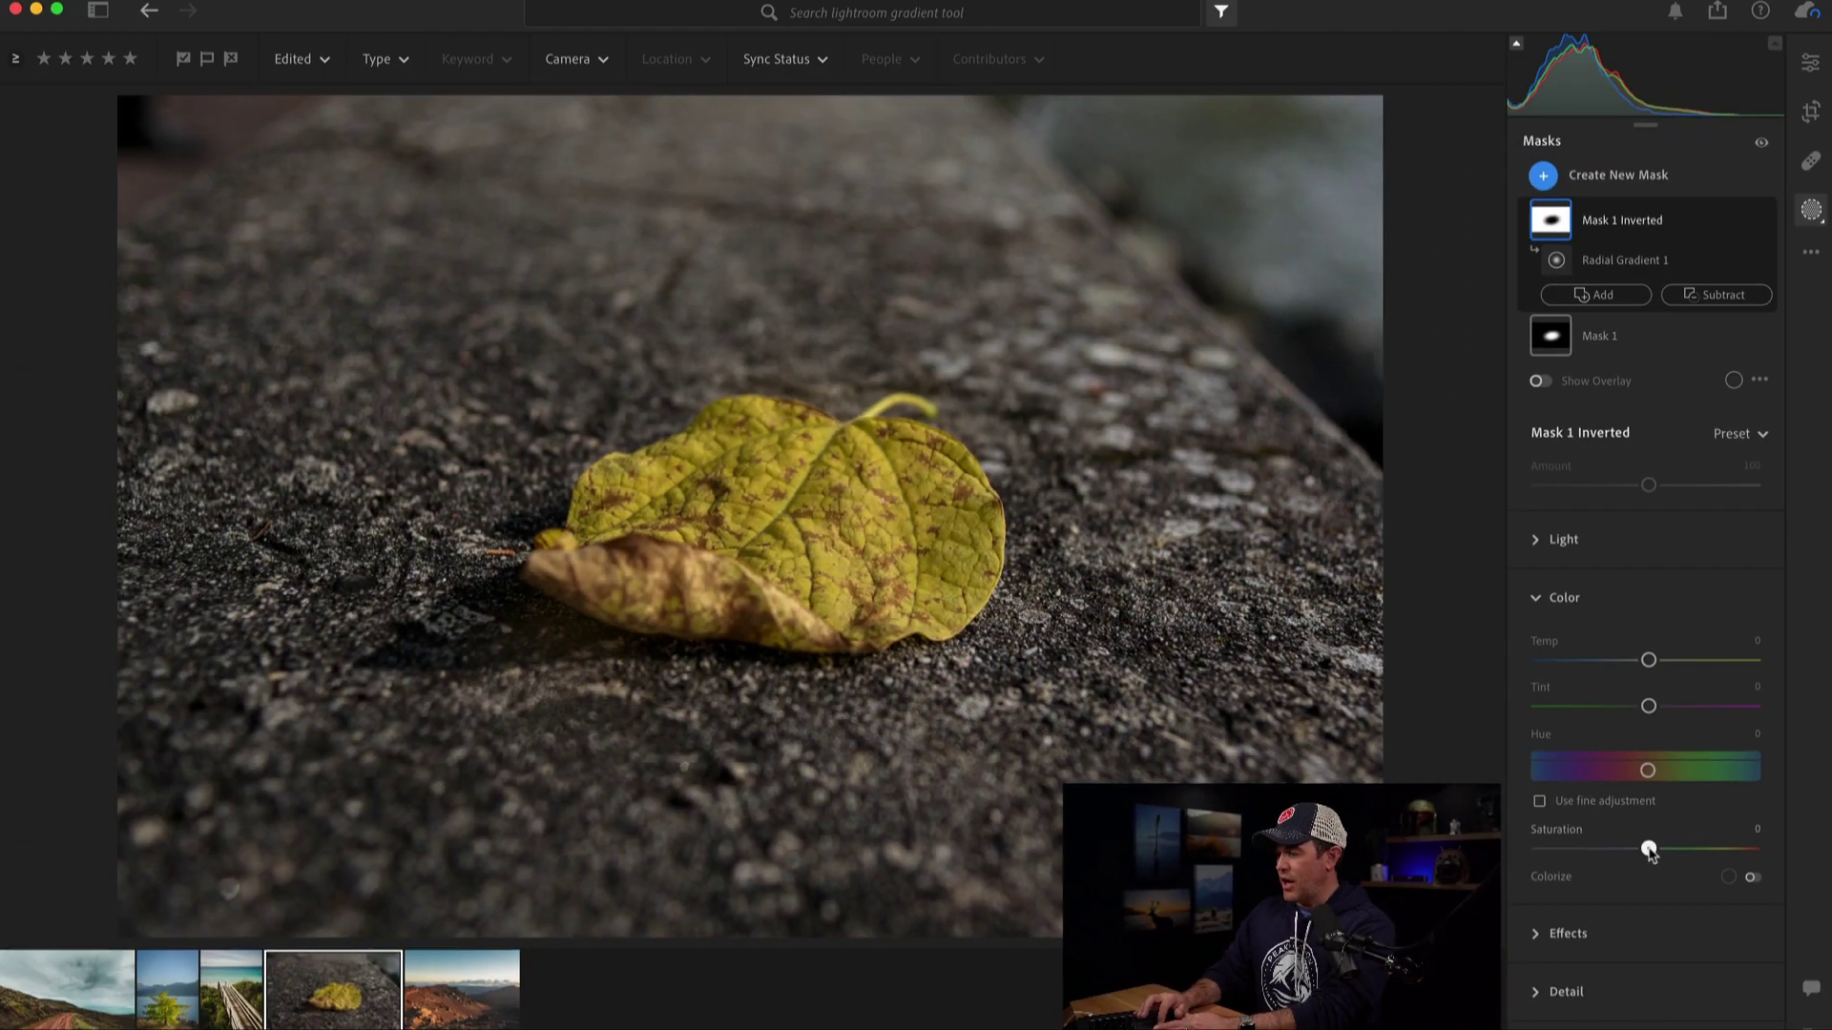
left_click_drag(1440, 644, 1341, 660)
left_click_drag(1601, 856, 1505, 858)
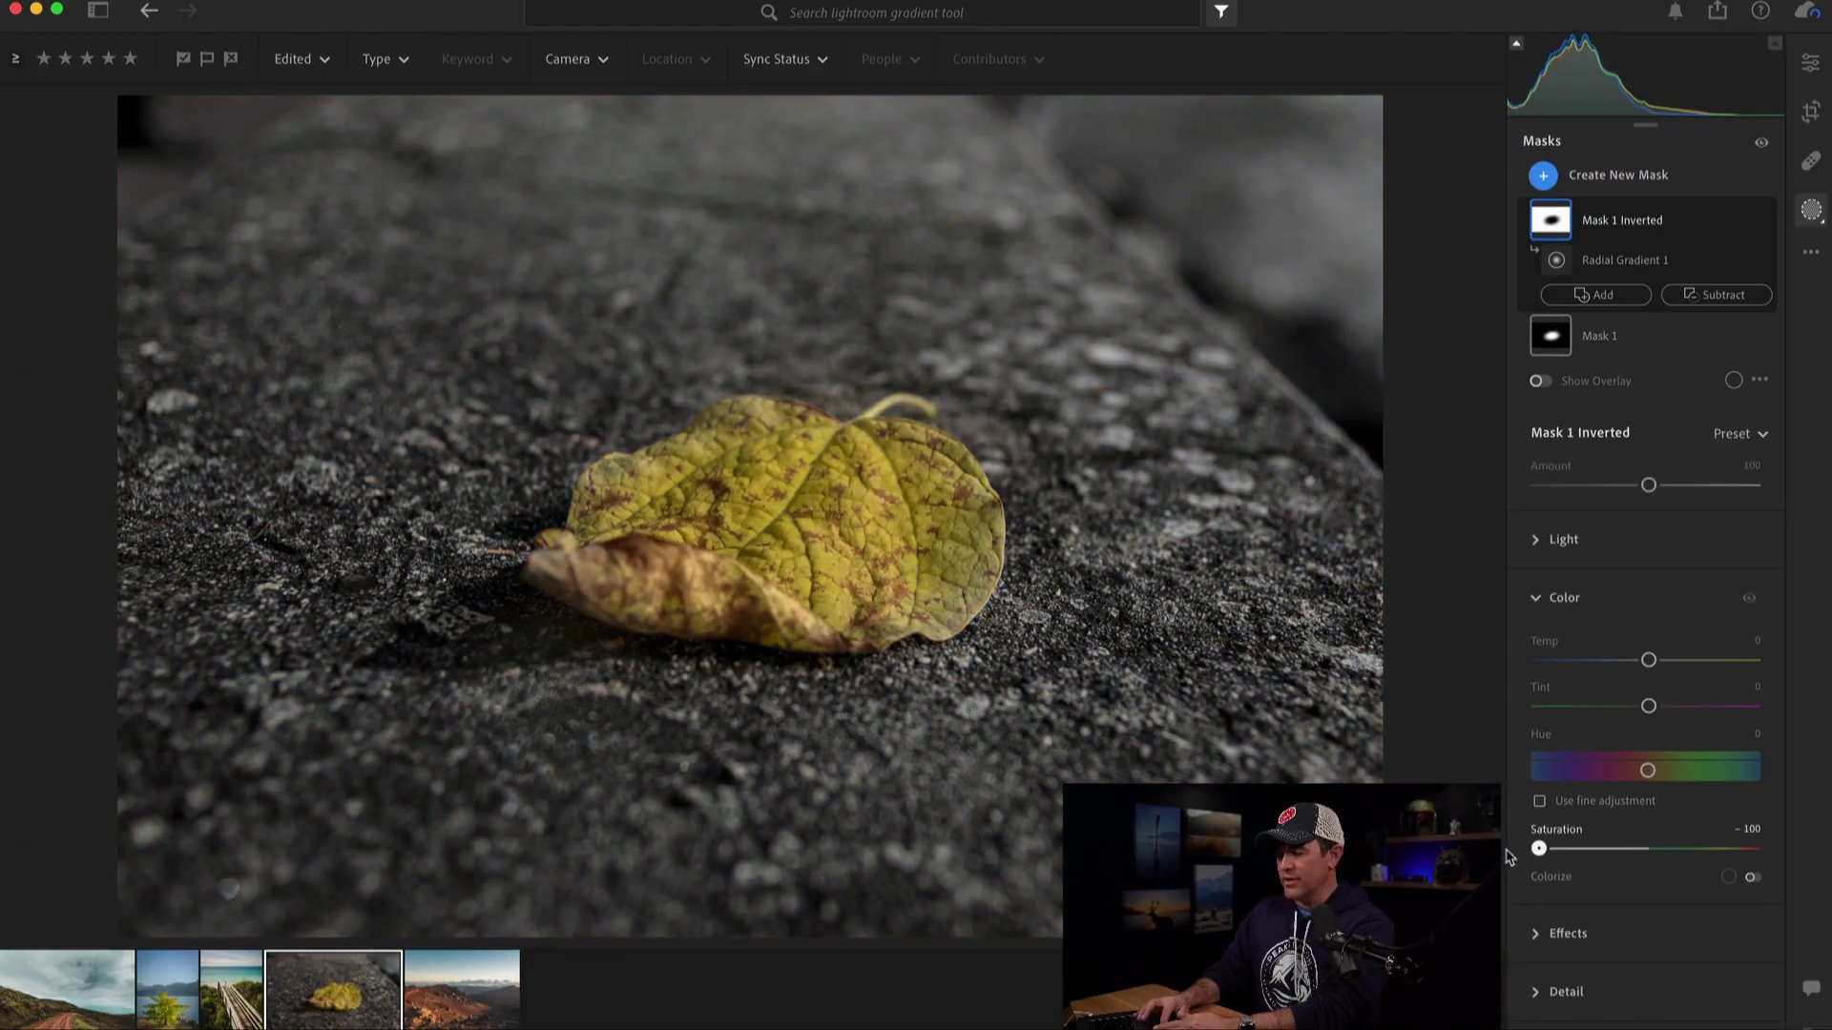
left_click_drag(1538, 848, 1581, 851)
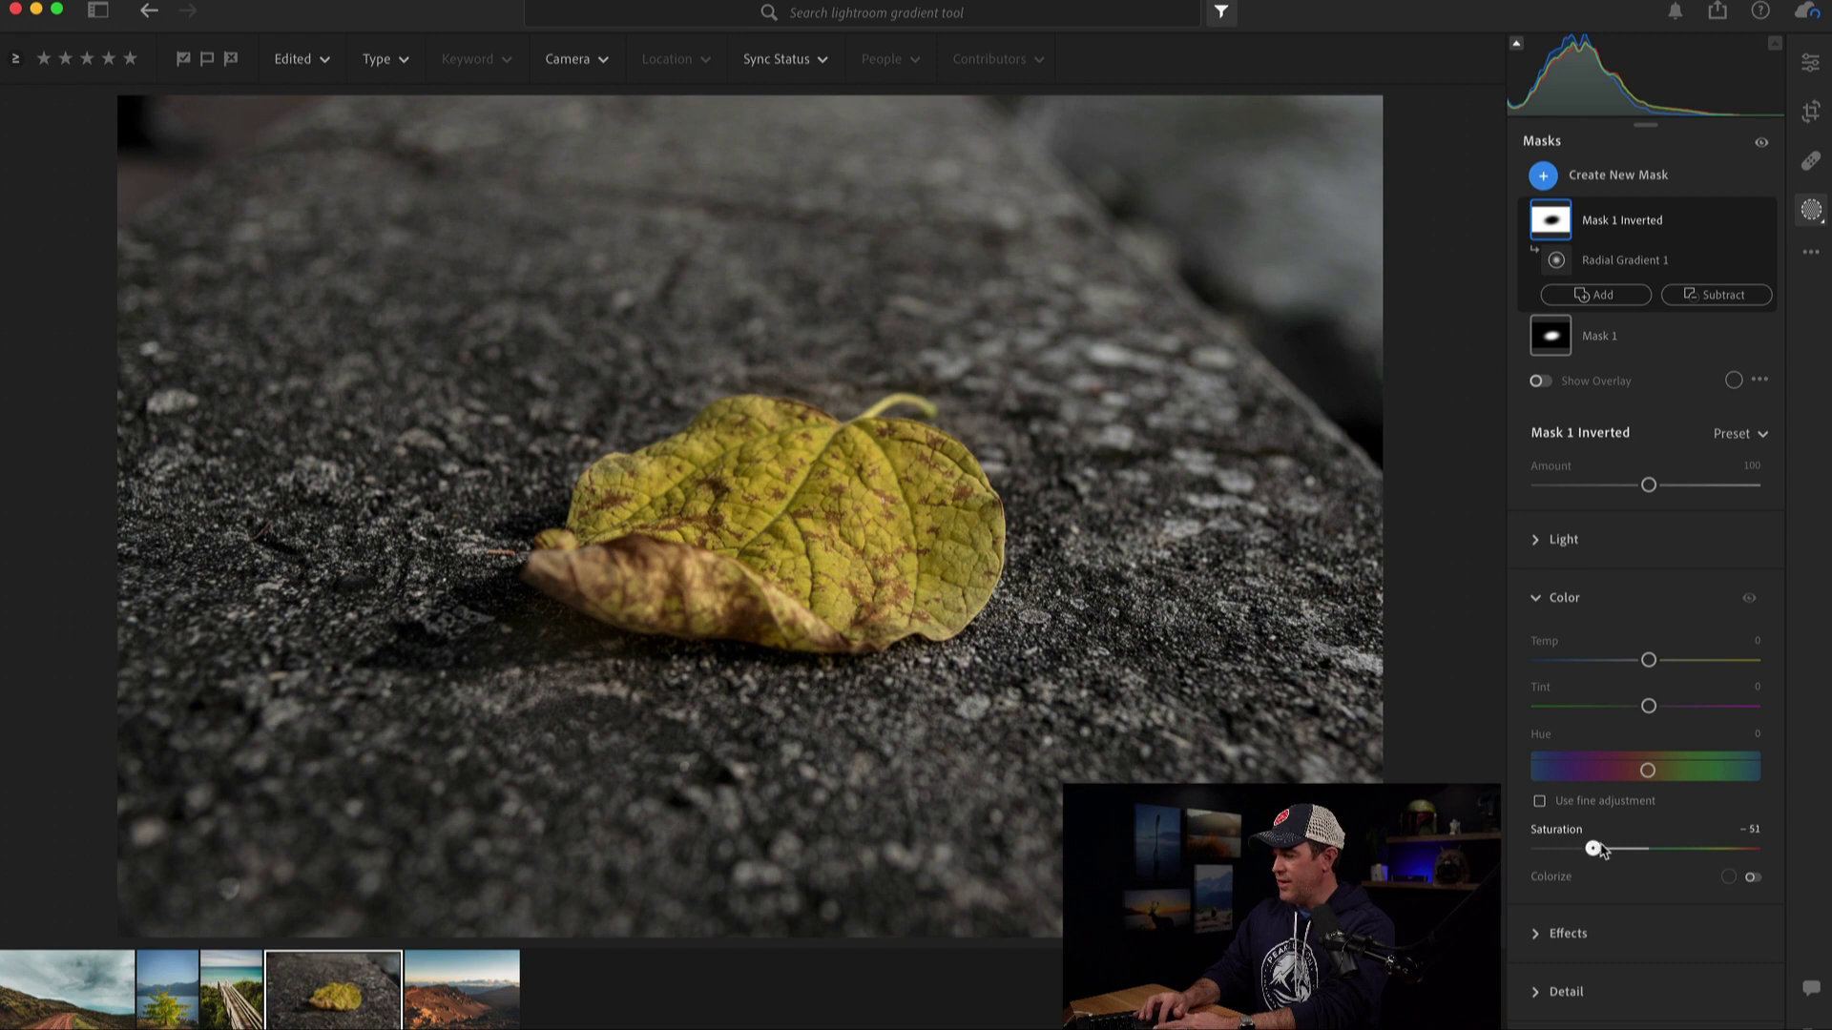
left_click_drag(1605, 852, 1596, 850)
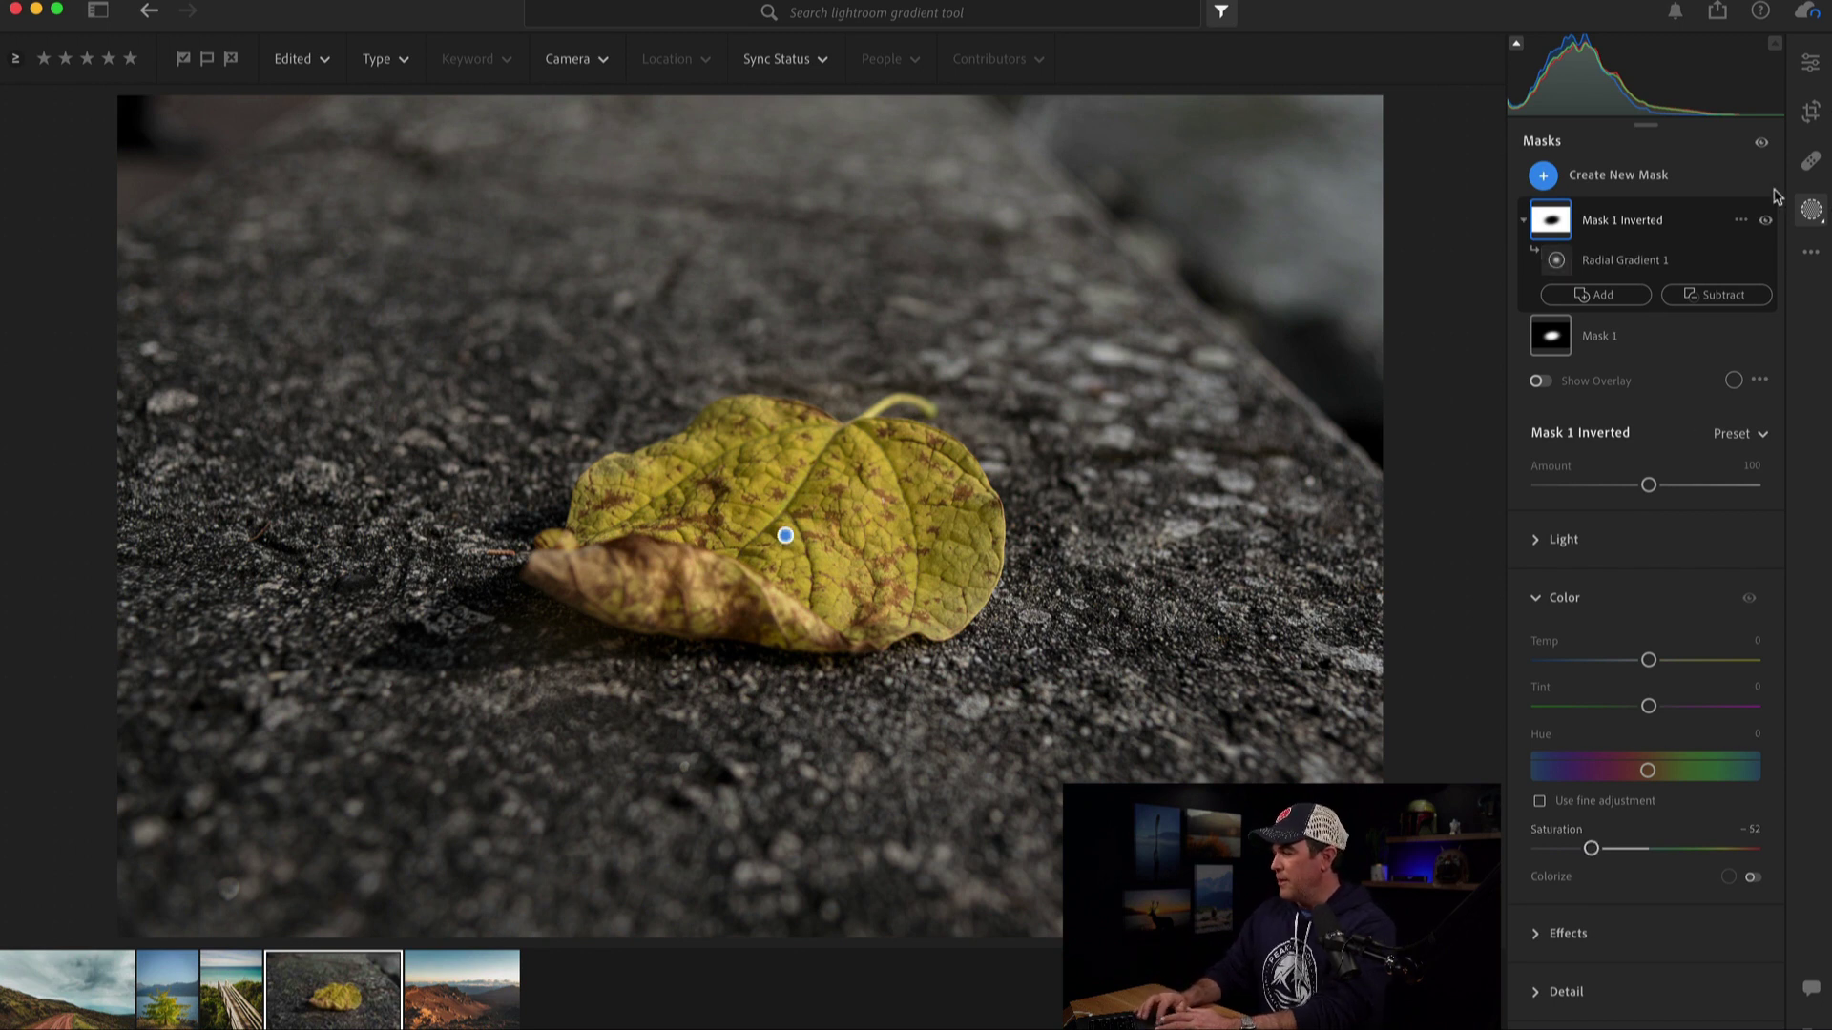
- Toggle the mask effects off and on to compare before and after
left_click(1762, 144)
left_click(1762, 144)
left_click(1762, 144)
left_click(1762, 144)
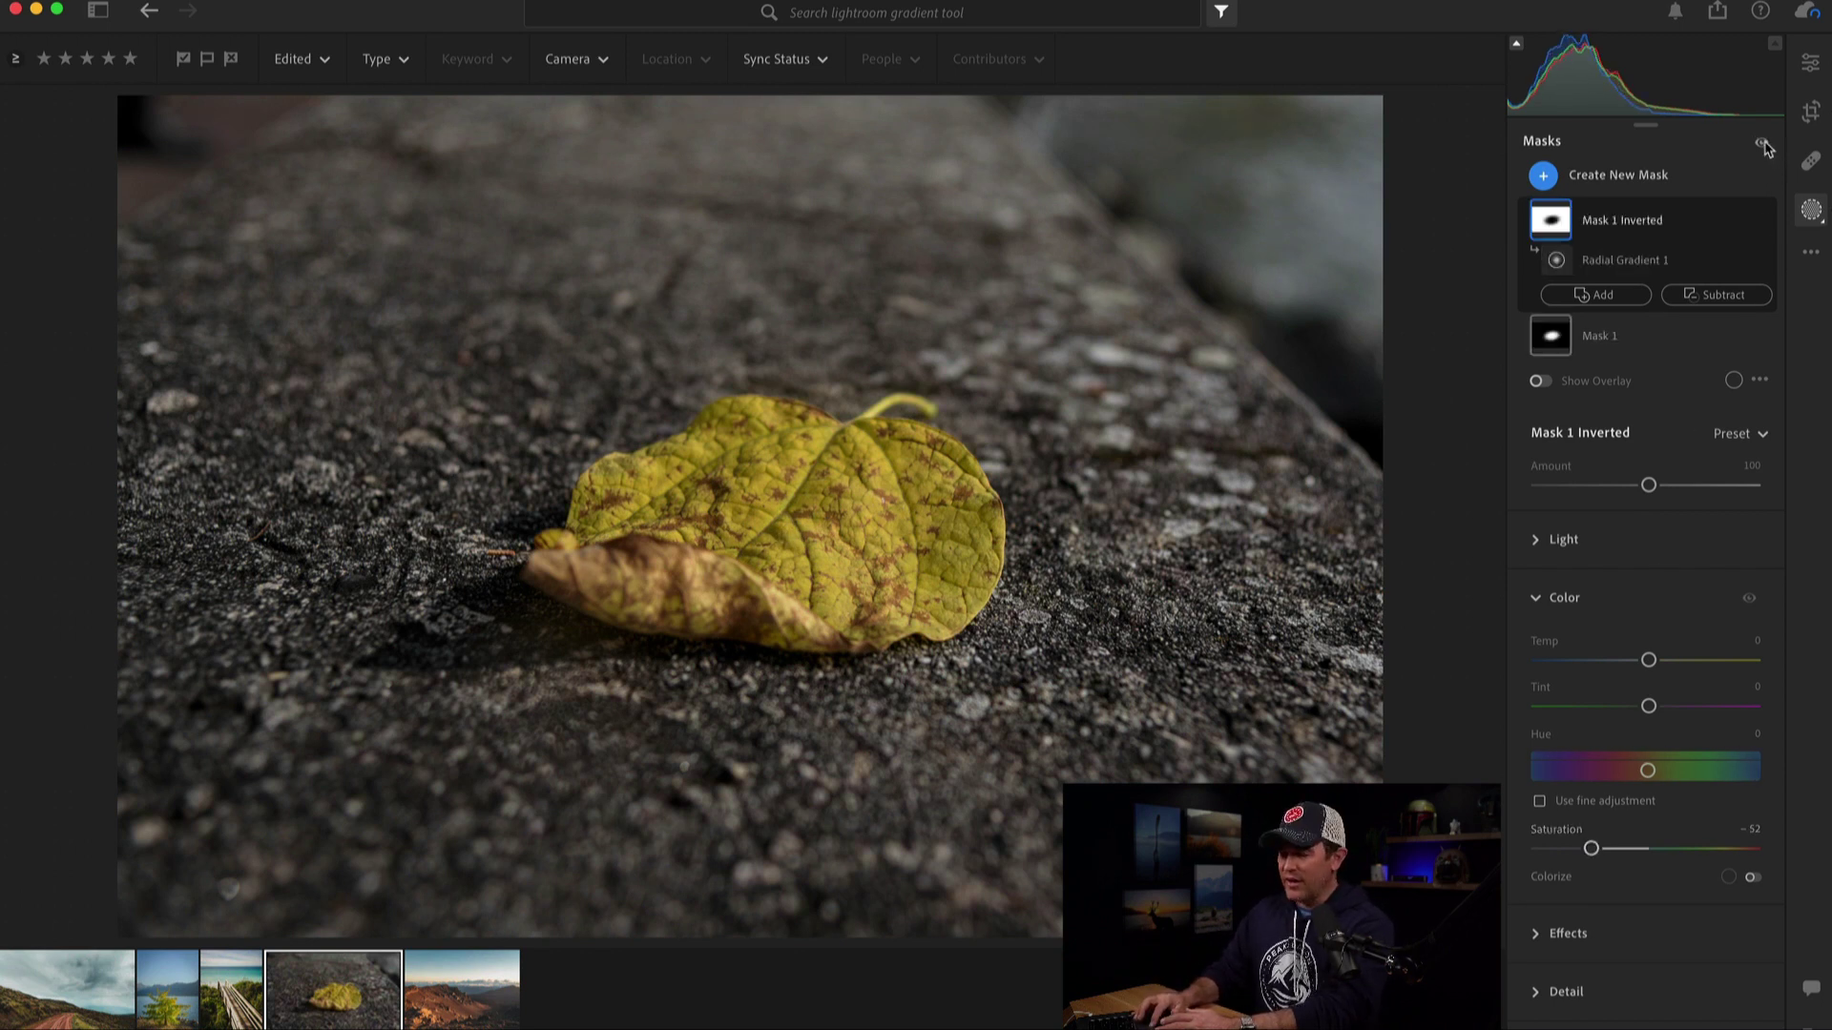
left_click(1762, 144)
left_click(1762, 144)
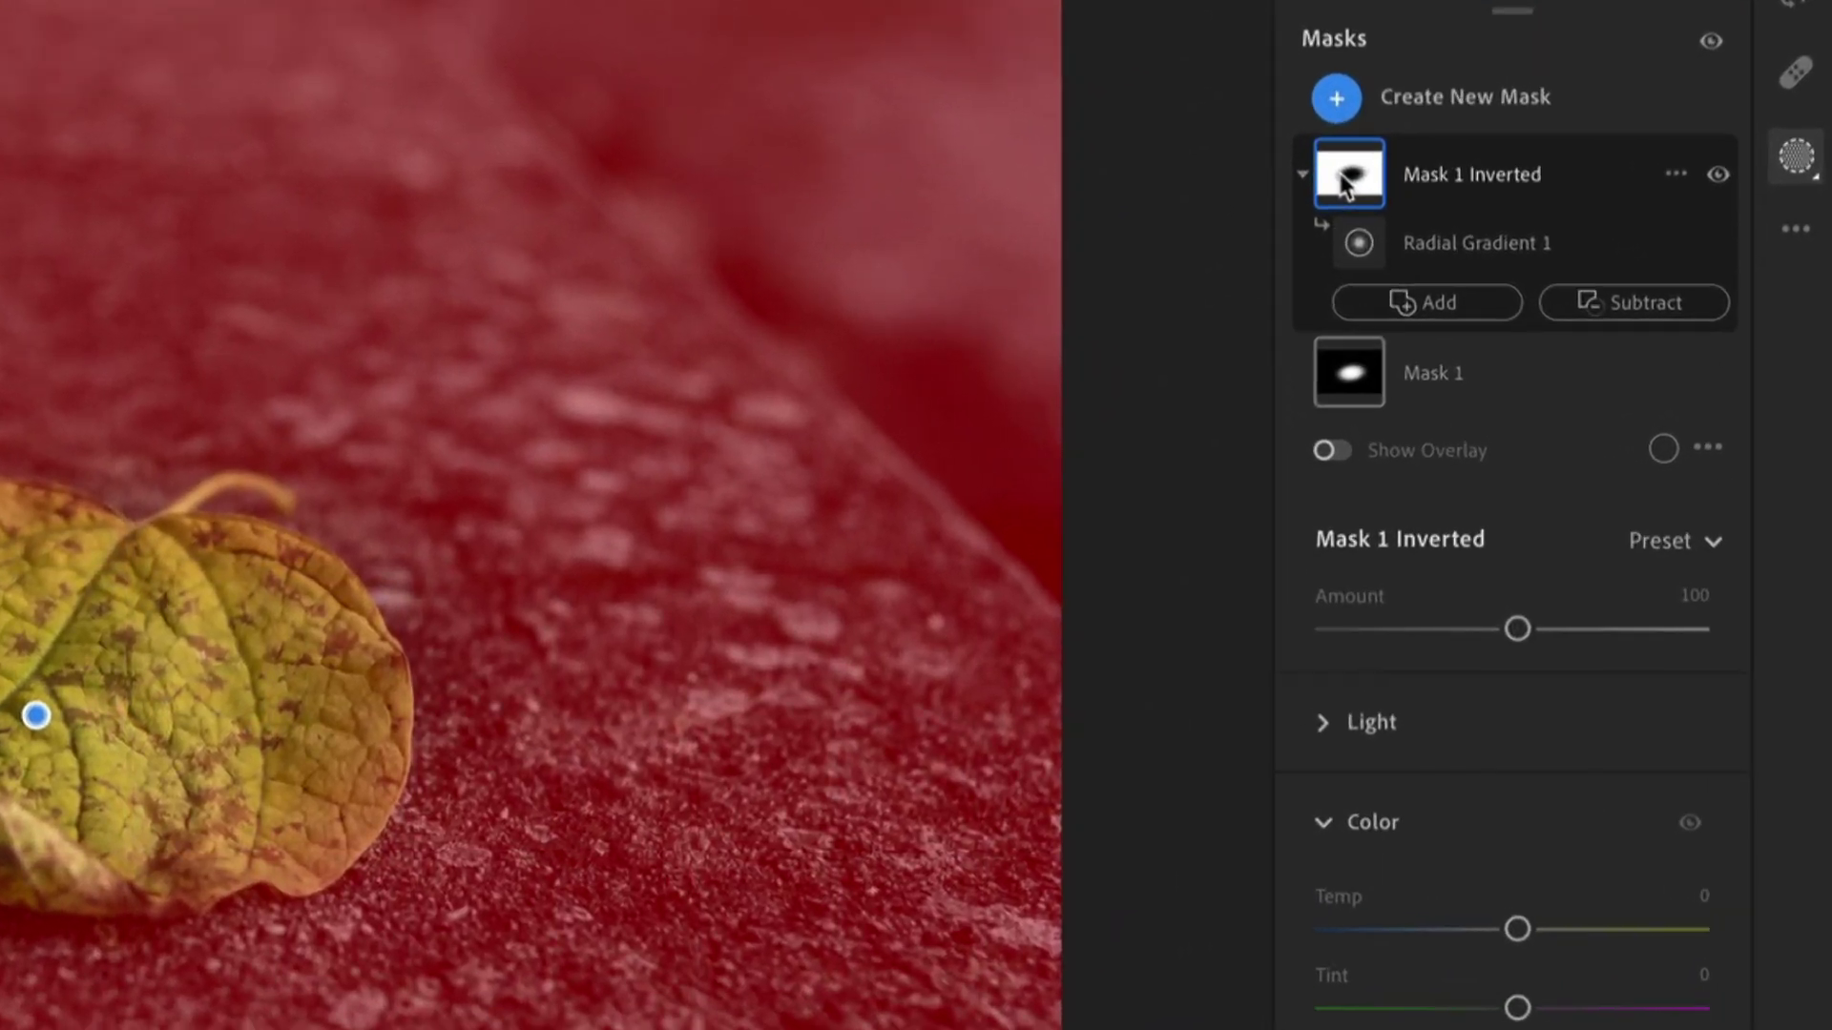
- Duplicate and invert the background mask to cover just the leaf, and warm it to Temp +22
right_click(1546, 220)
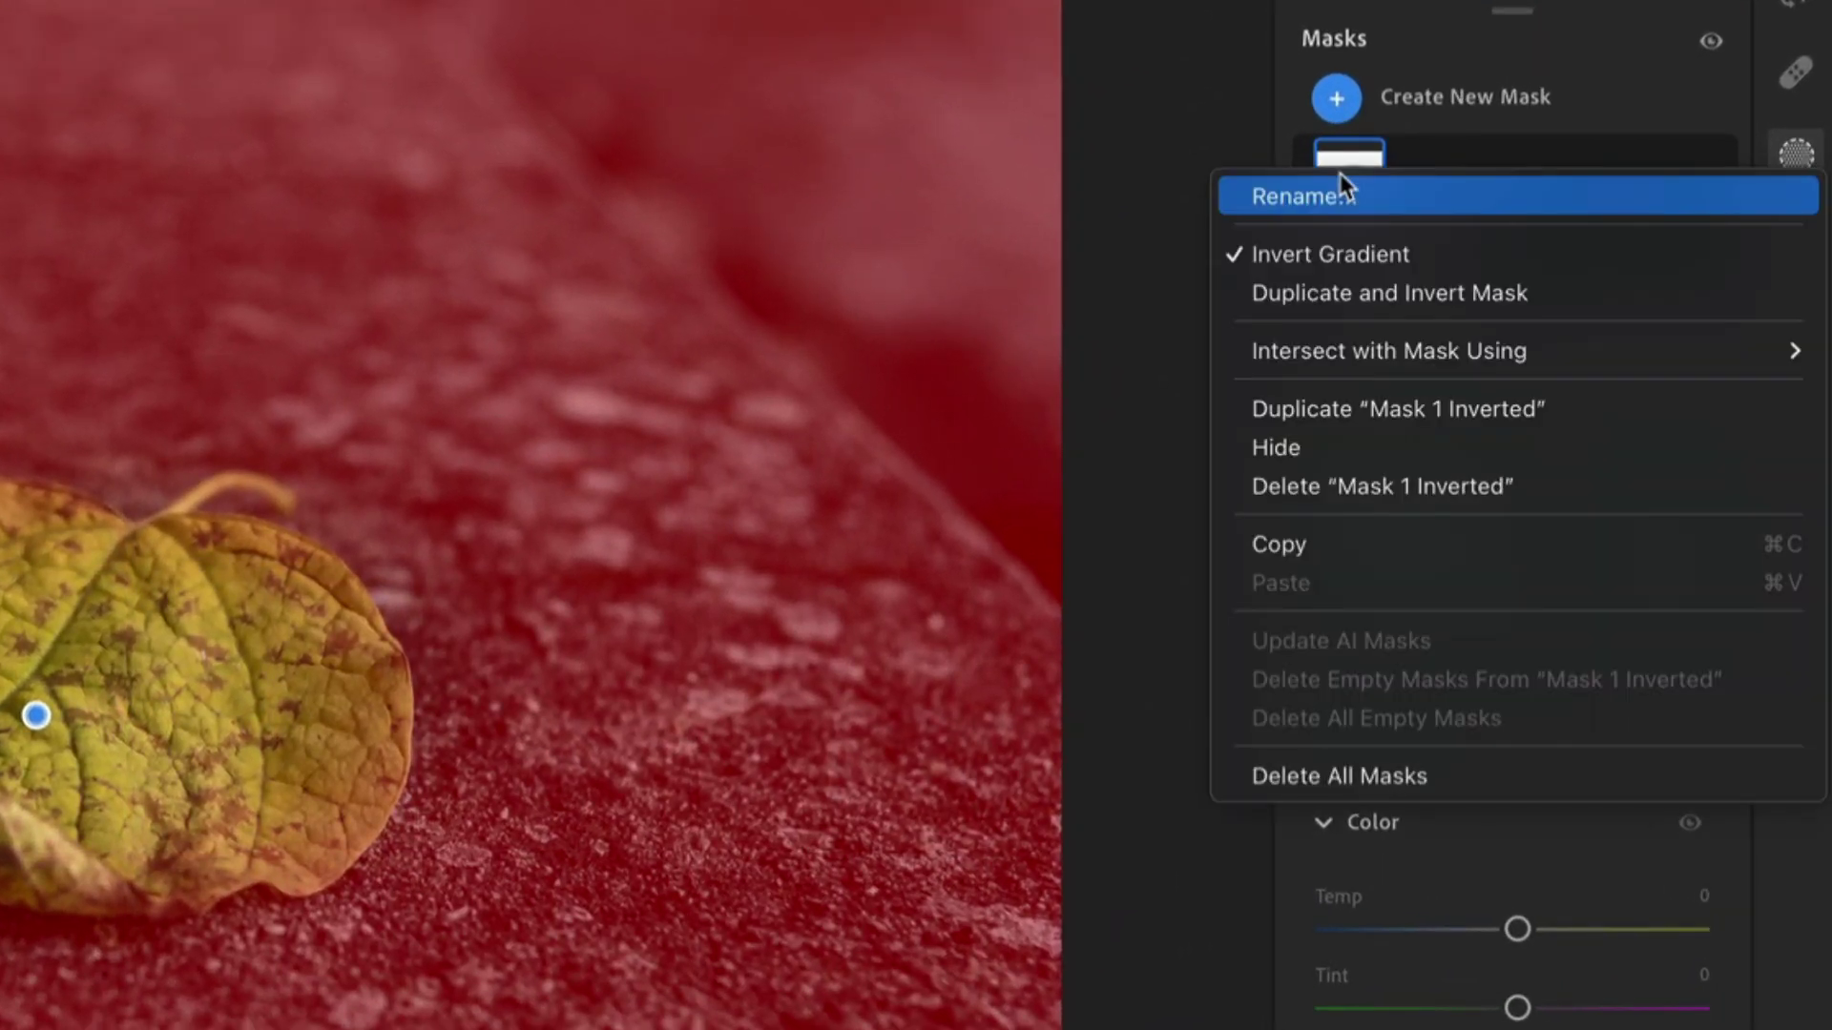
left_click(1325, 305)
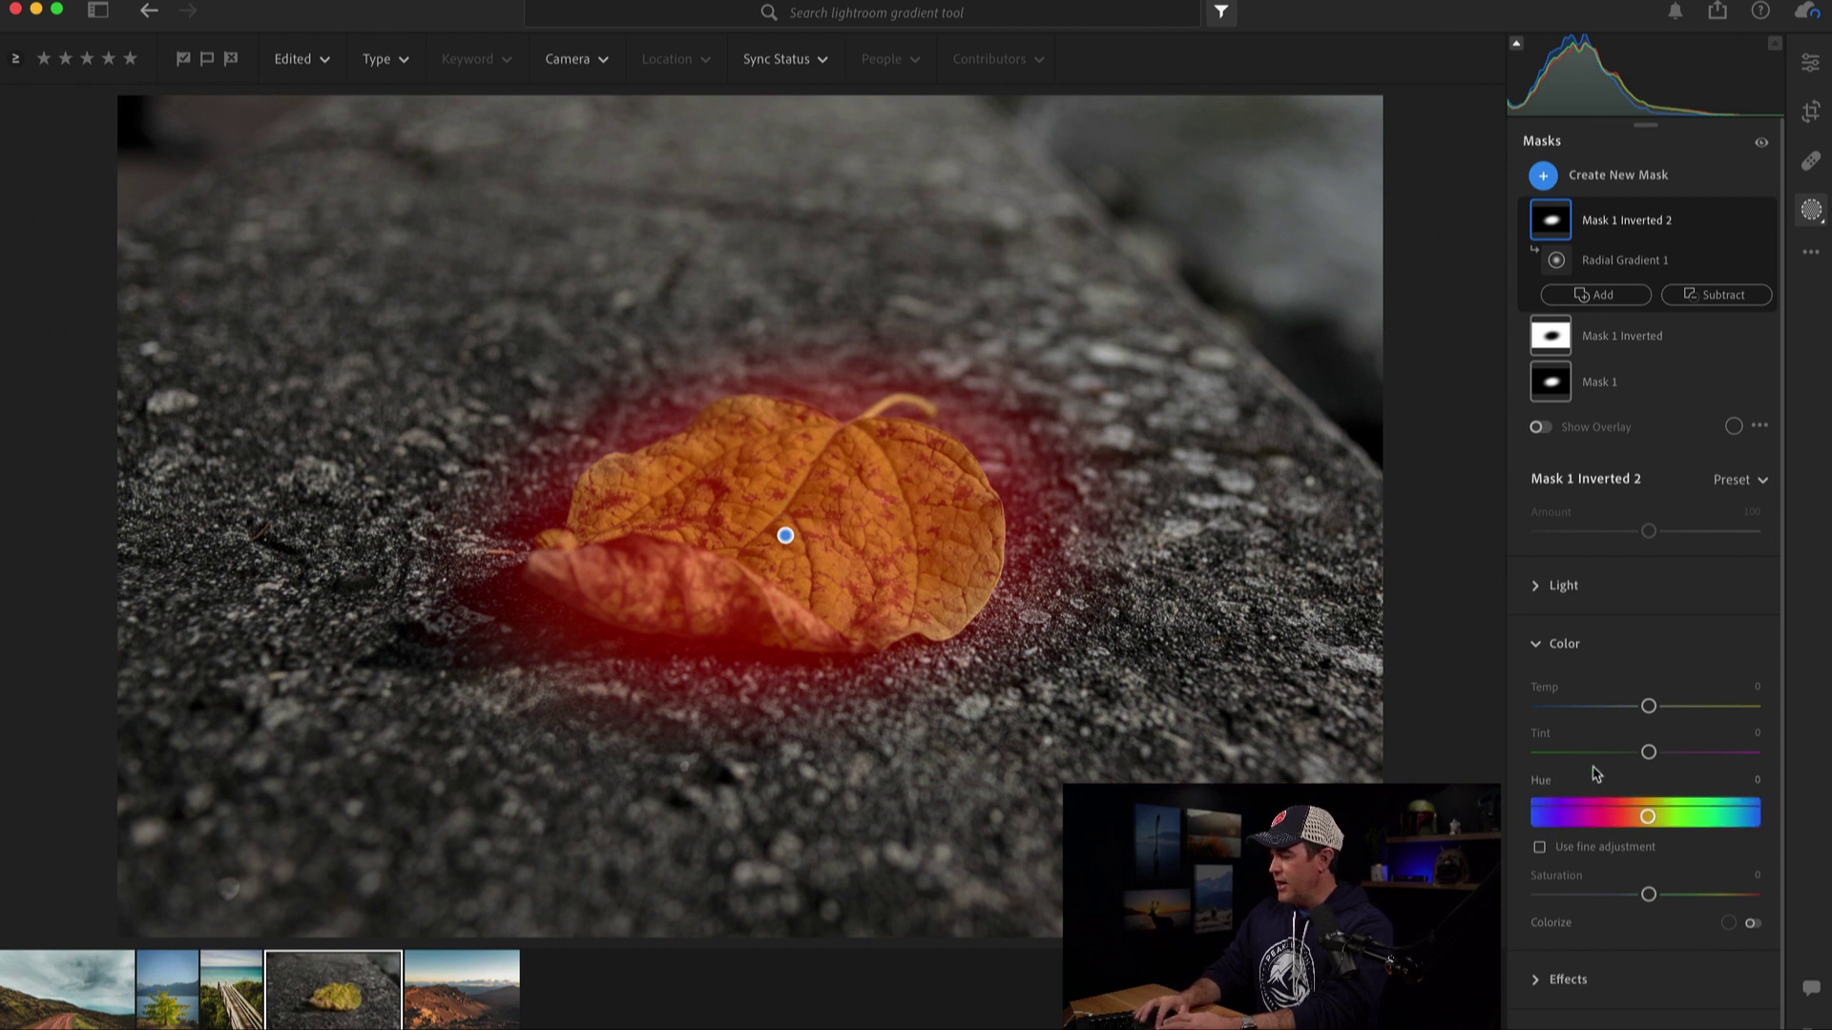
left_click(1648, 707)
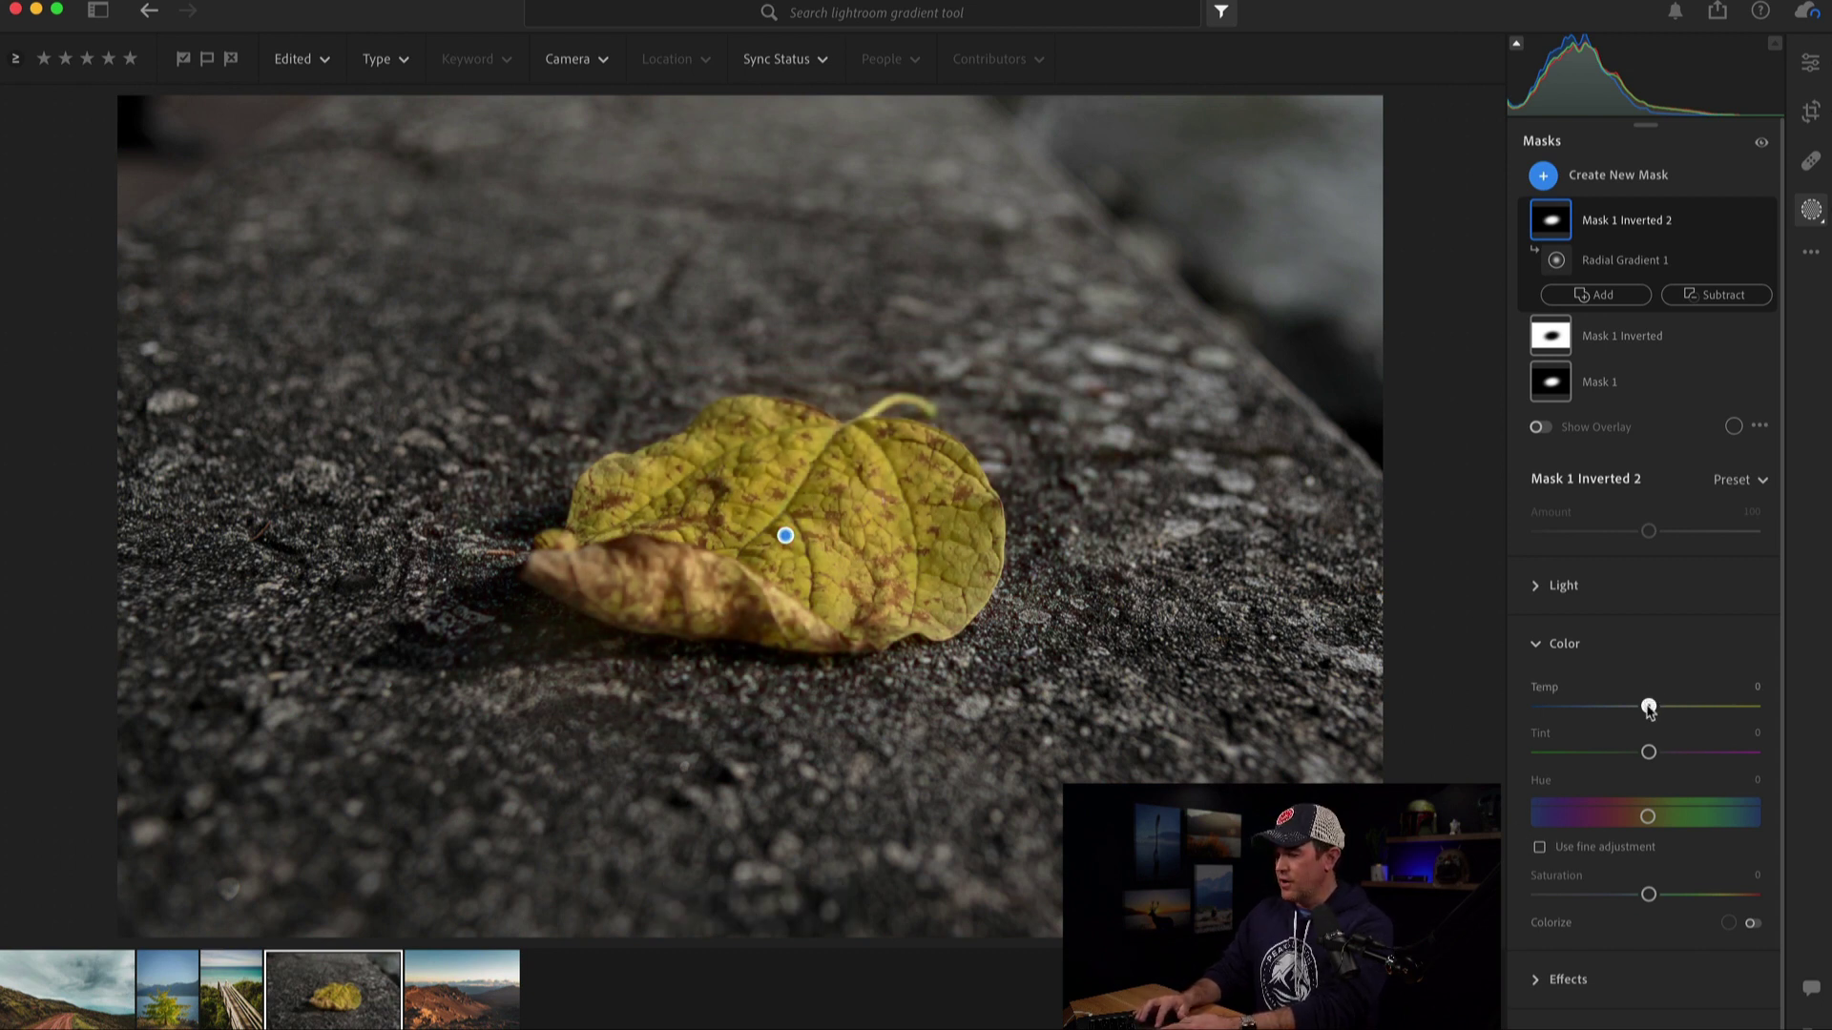
left_click_drag(1649, 707, 1672, 706)
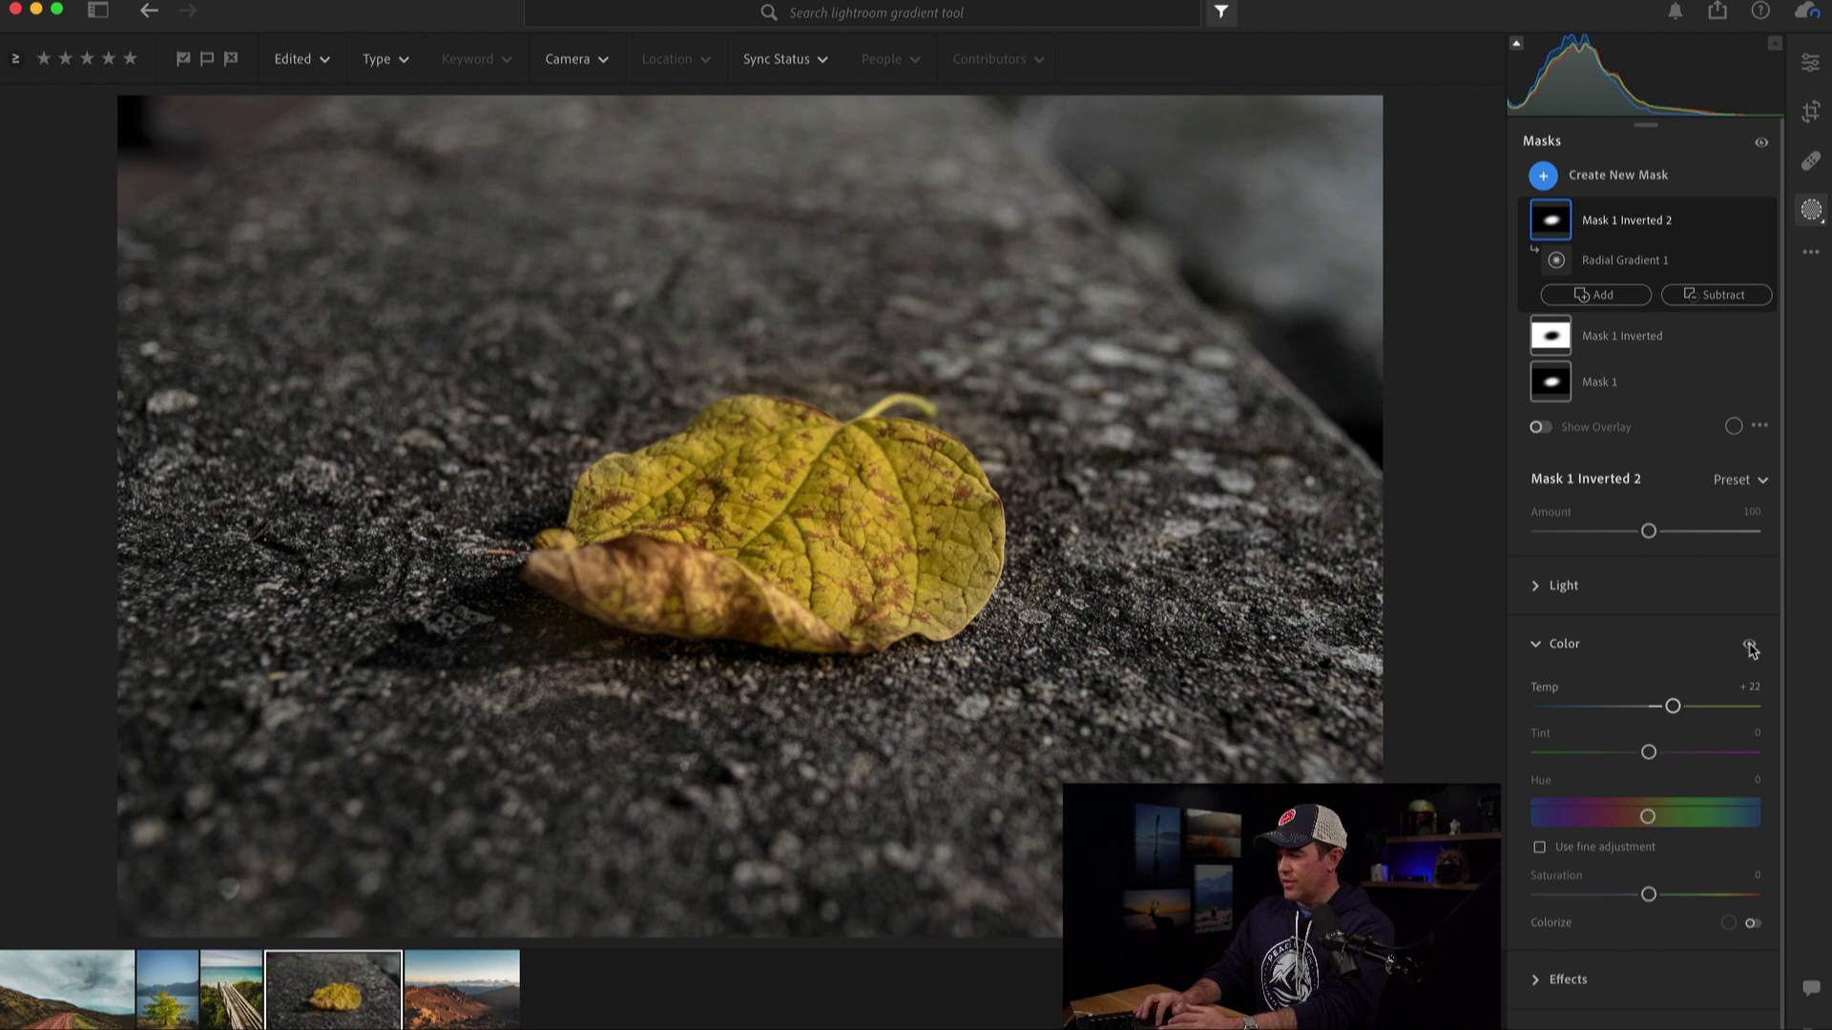
left_click(1749, 646)
left_click(1749, 646)
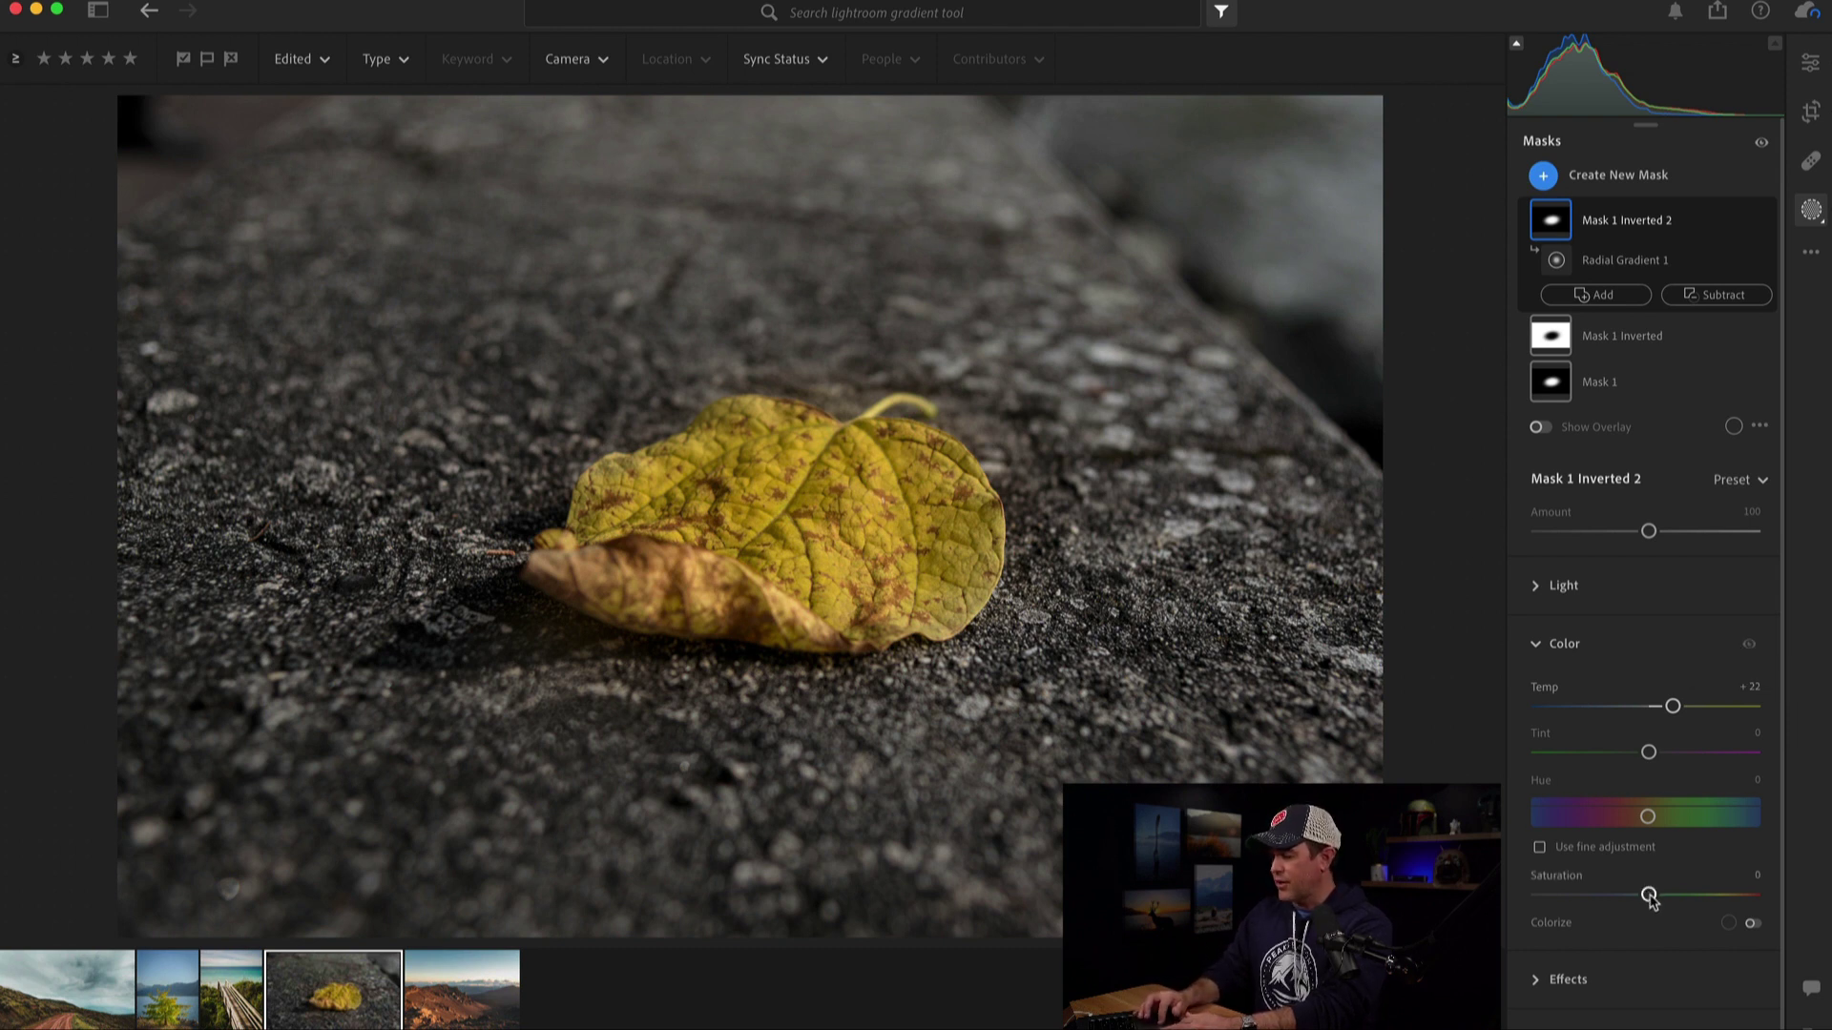
- Raise the leaf's Saturation to +9 and toggle all masks to compare
mouse_move(1649, 895)
left_mouse_down()
mouse_move(1738, 895)
mouse_move(1652, 896)
left_mouse_up()
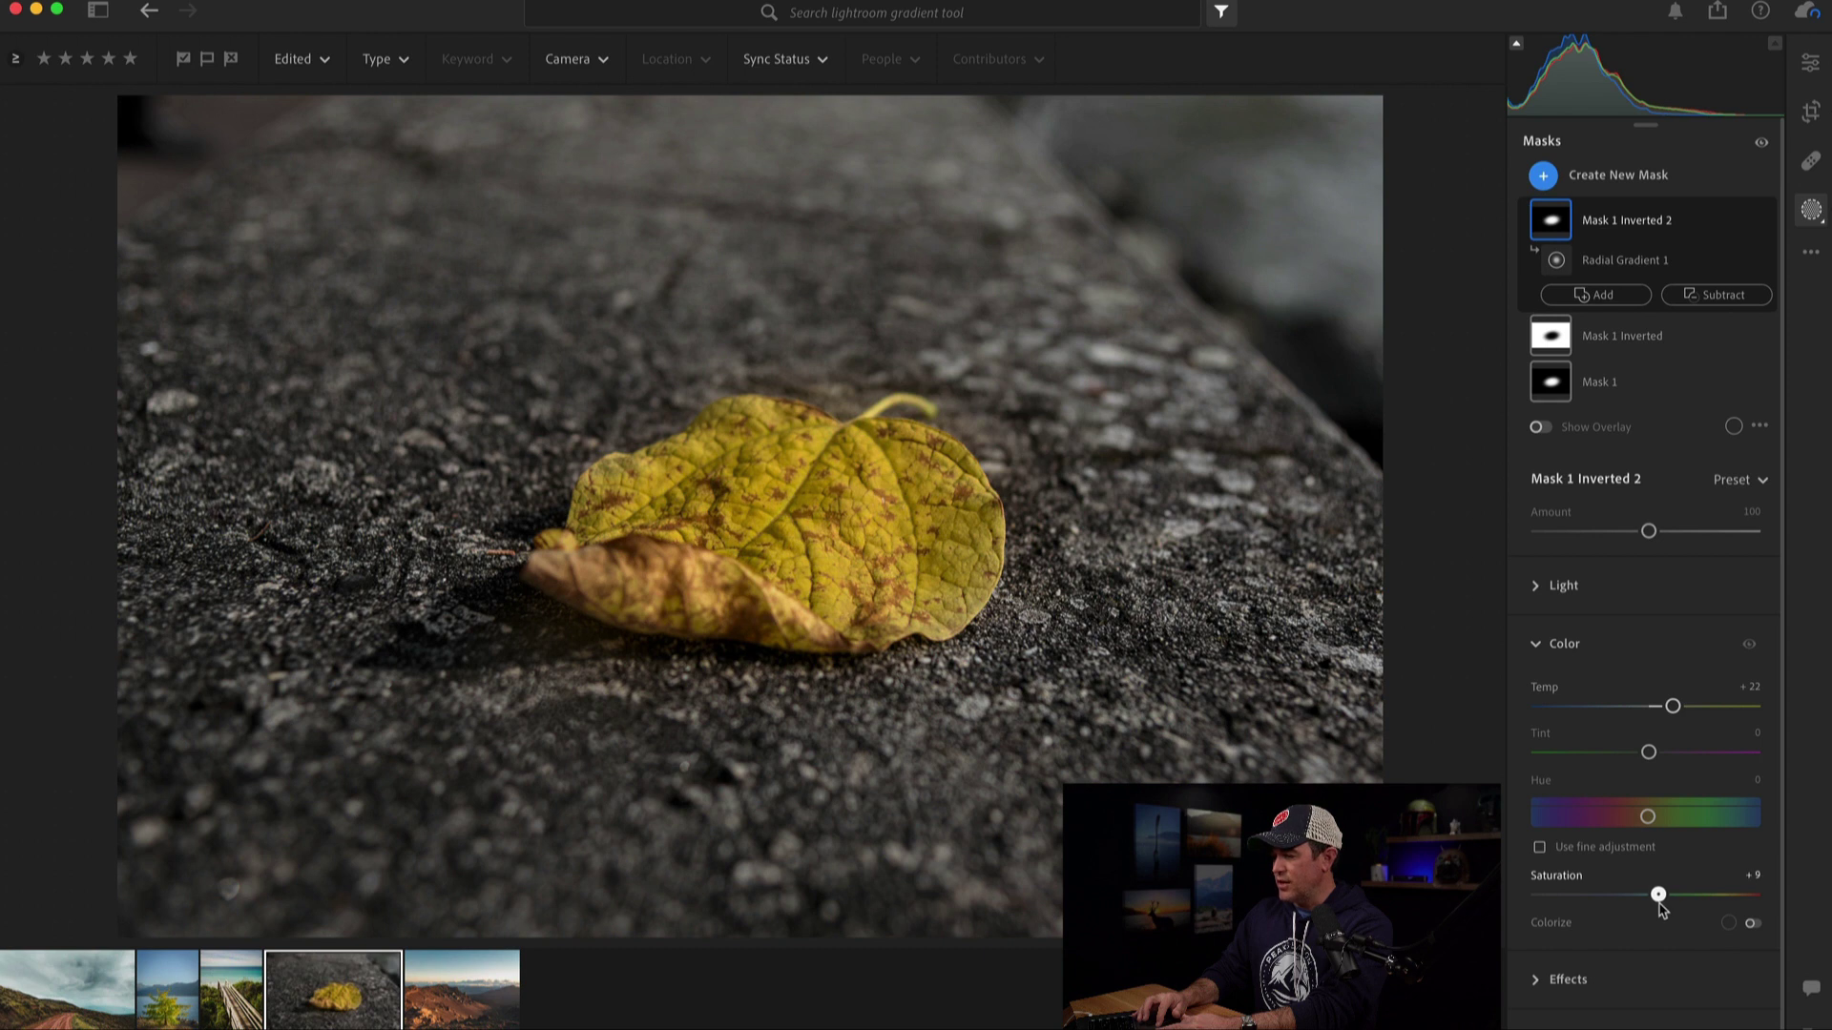
left_click(1761, 145)
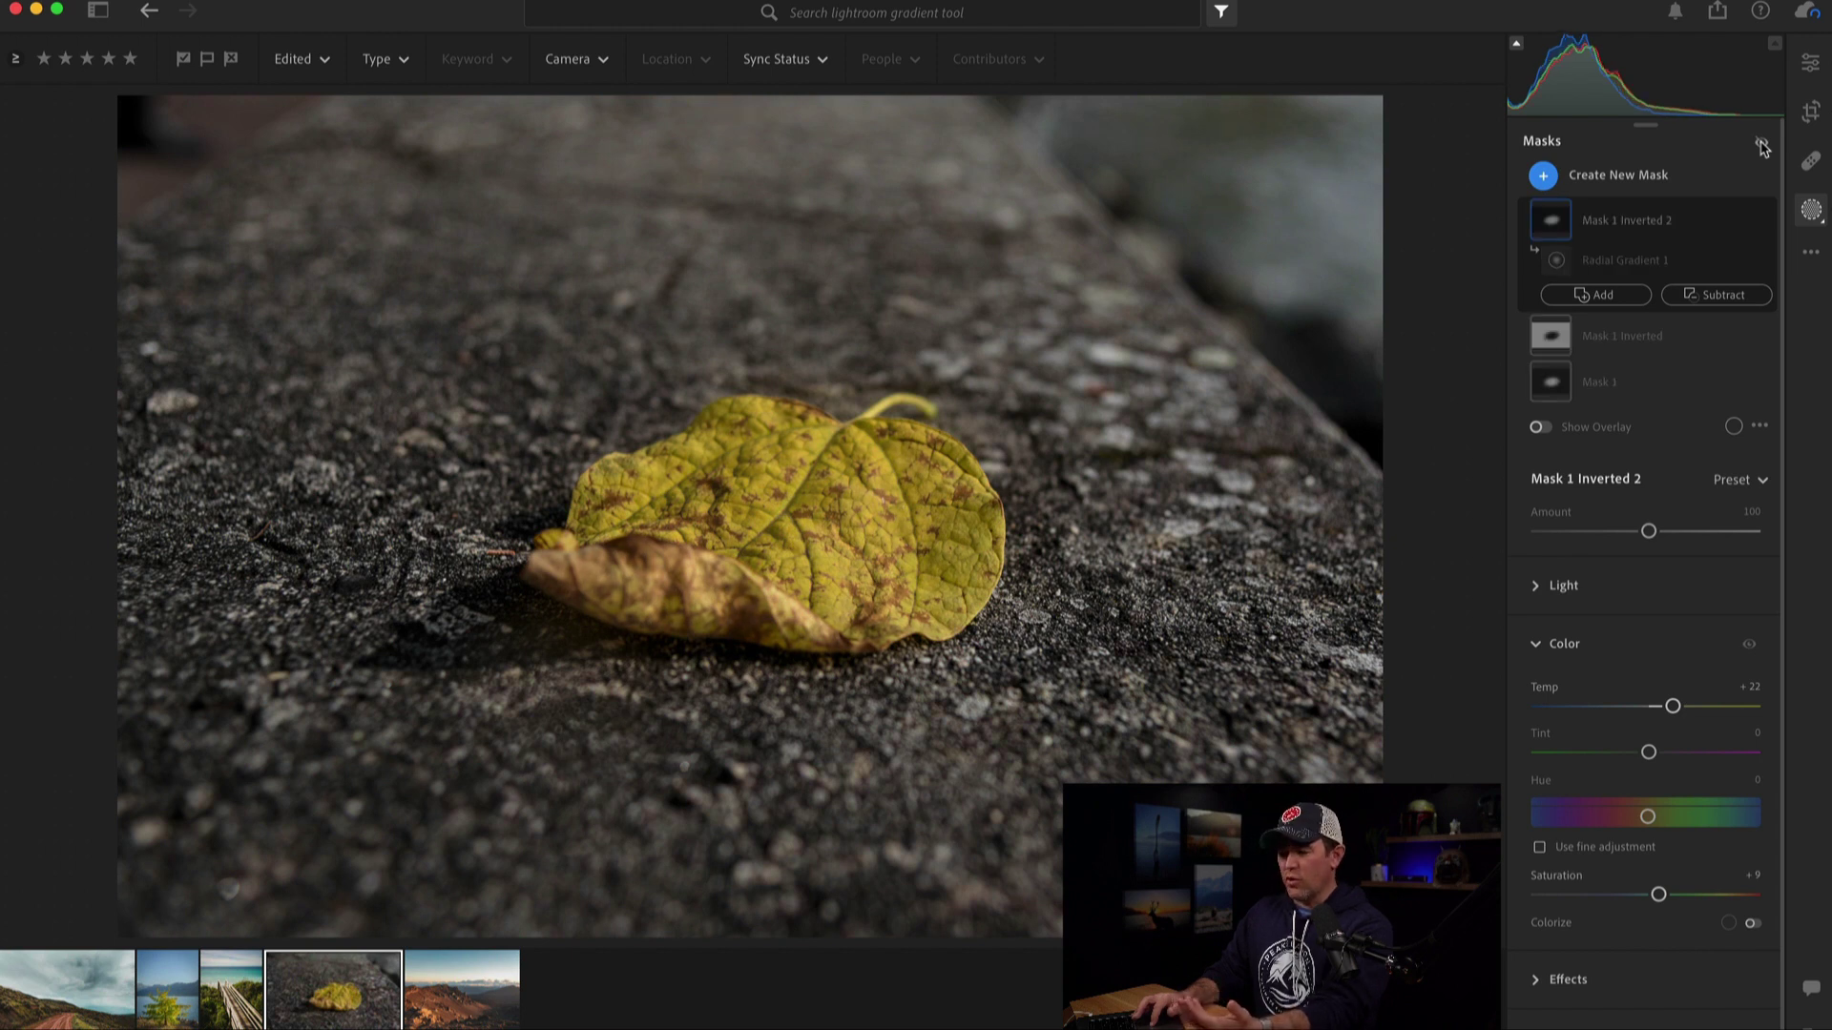
left_click(1761, 145)
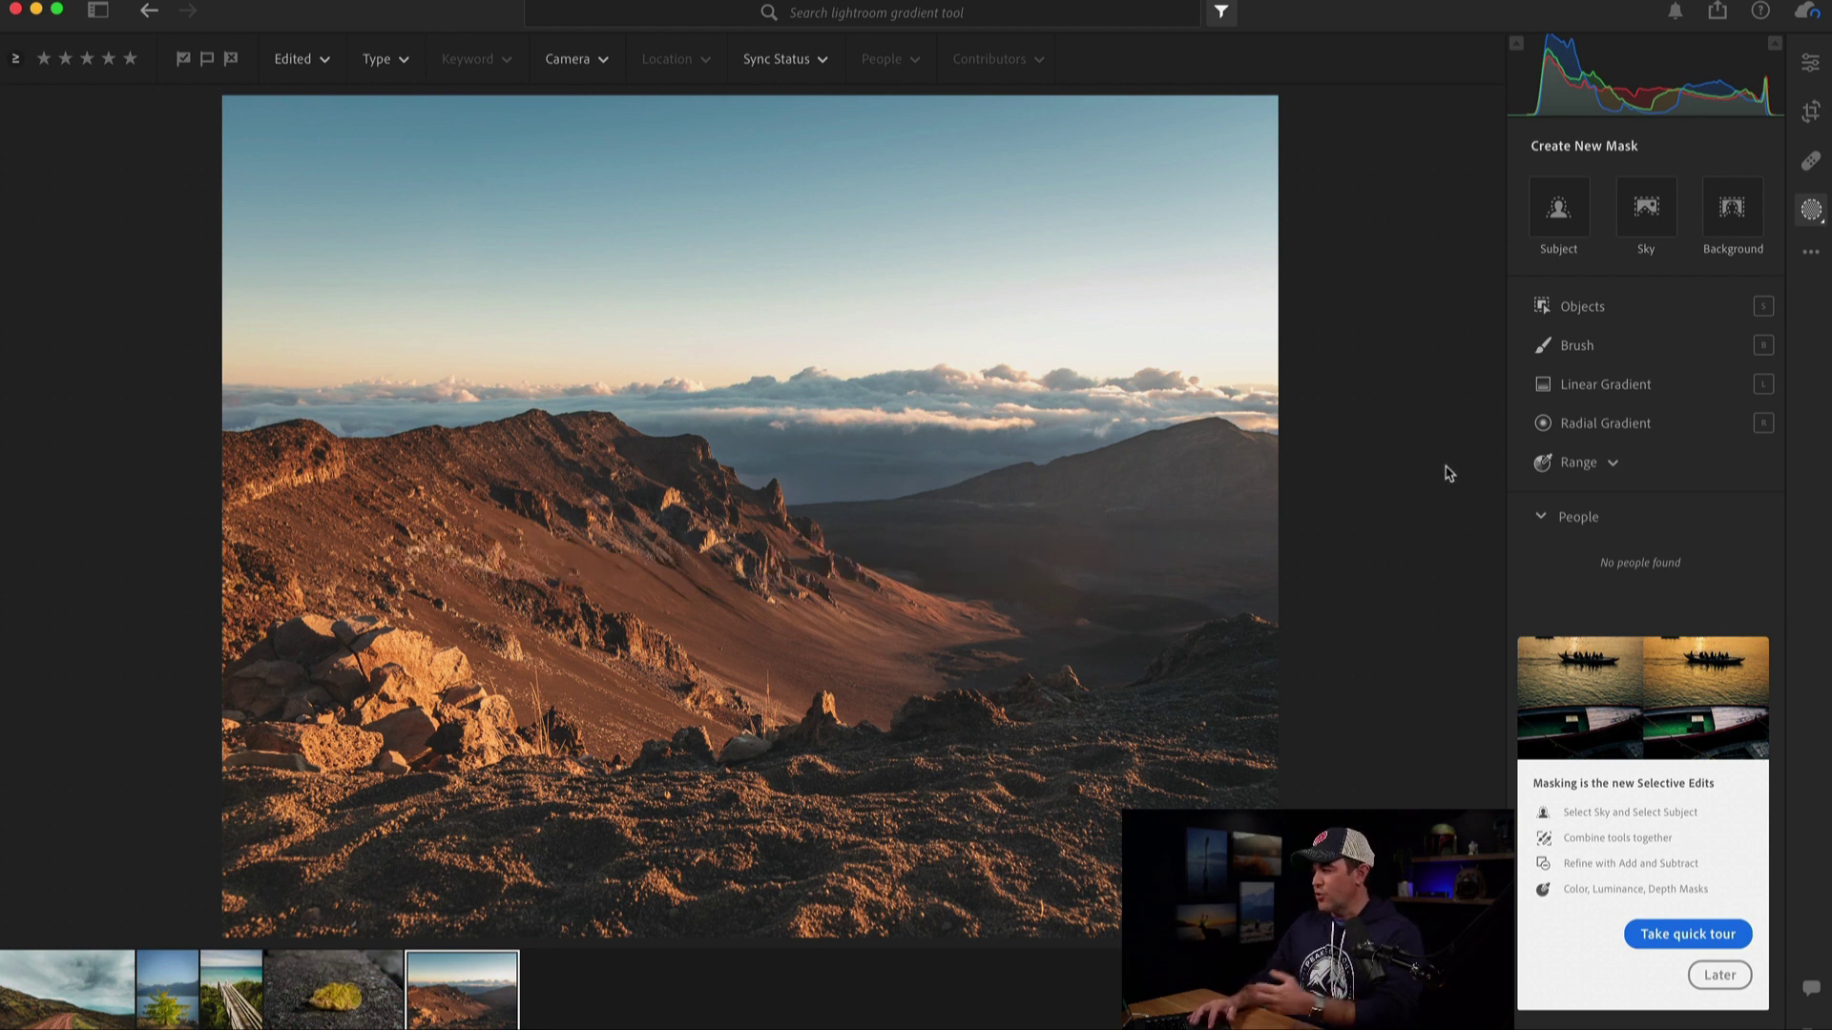
- Draw a radial gradient over the sunlit clouds and move it up and right over the distant peak
left_click(1588, 424)
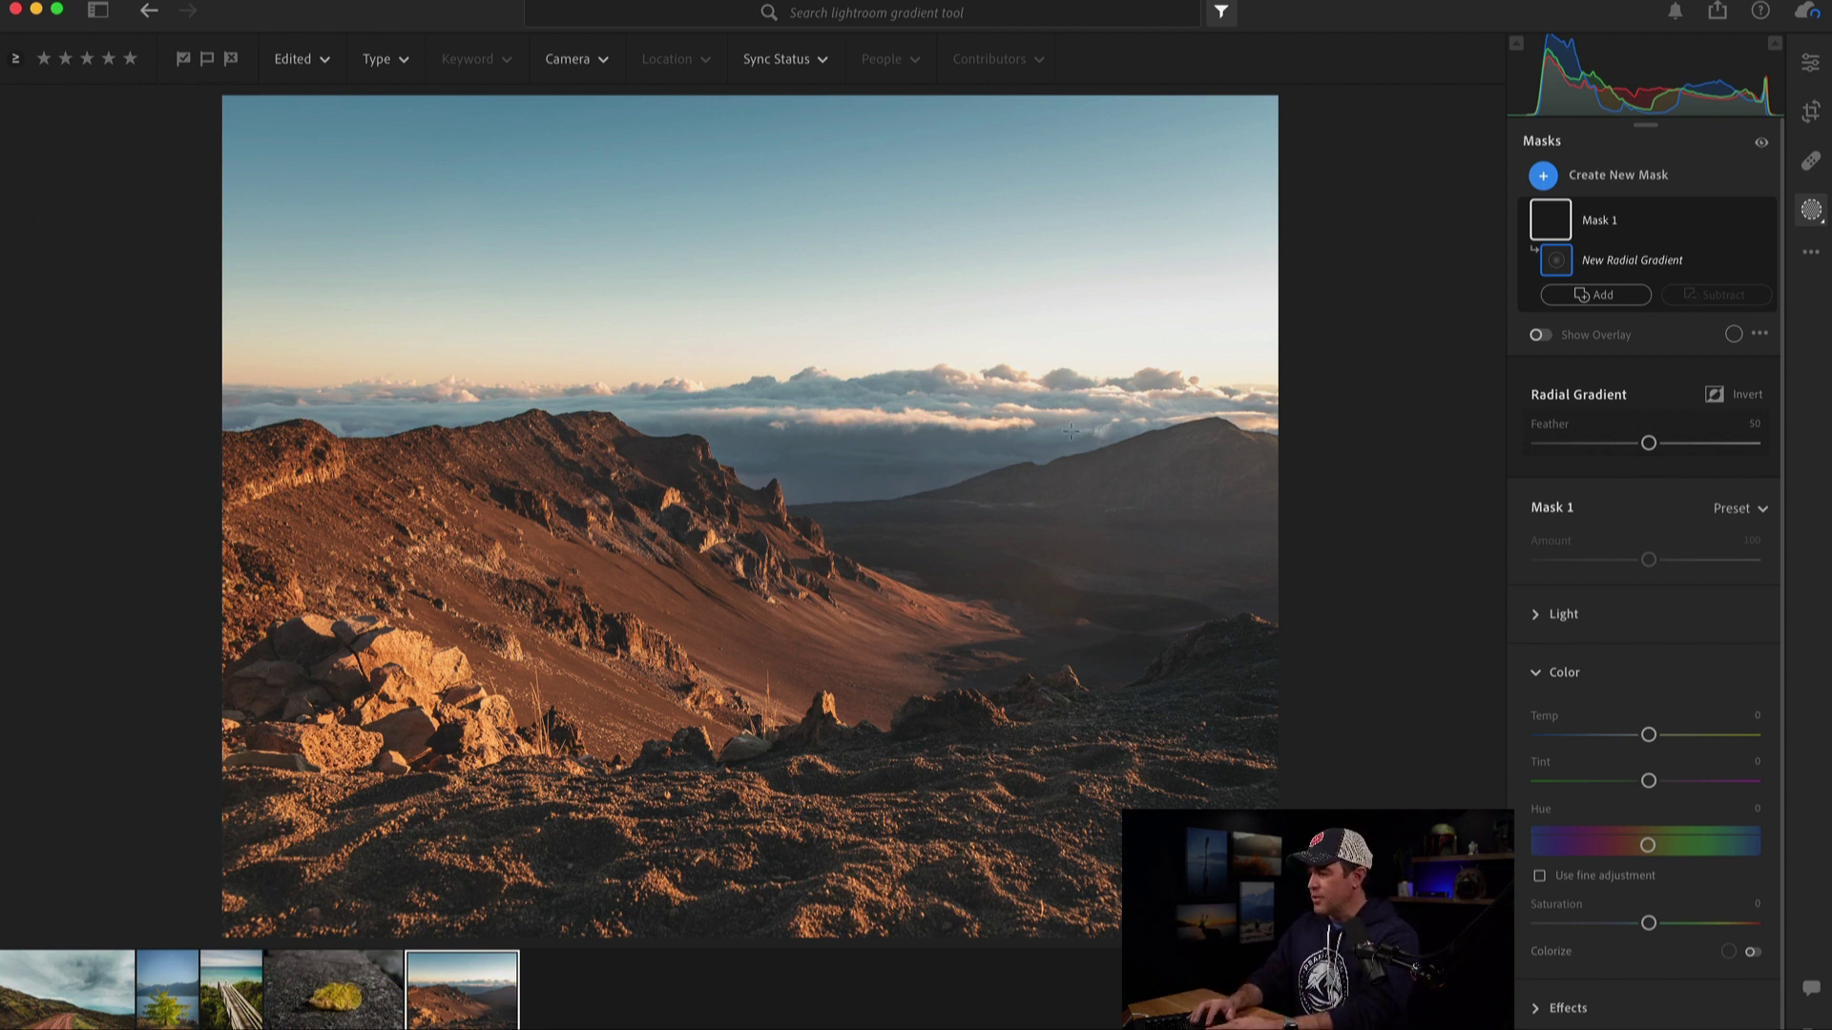
left_click_drag(1071, 433, 1456, 802)
left_click_drag(985, 532, 1187, 458)
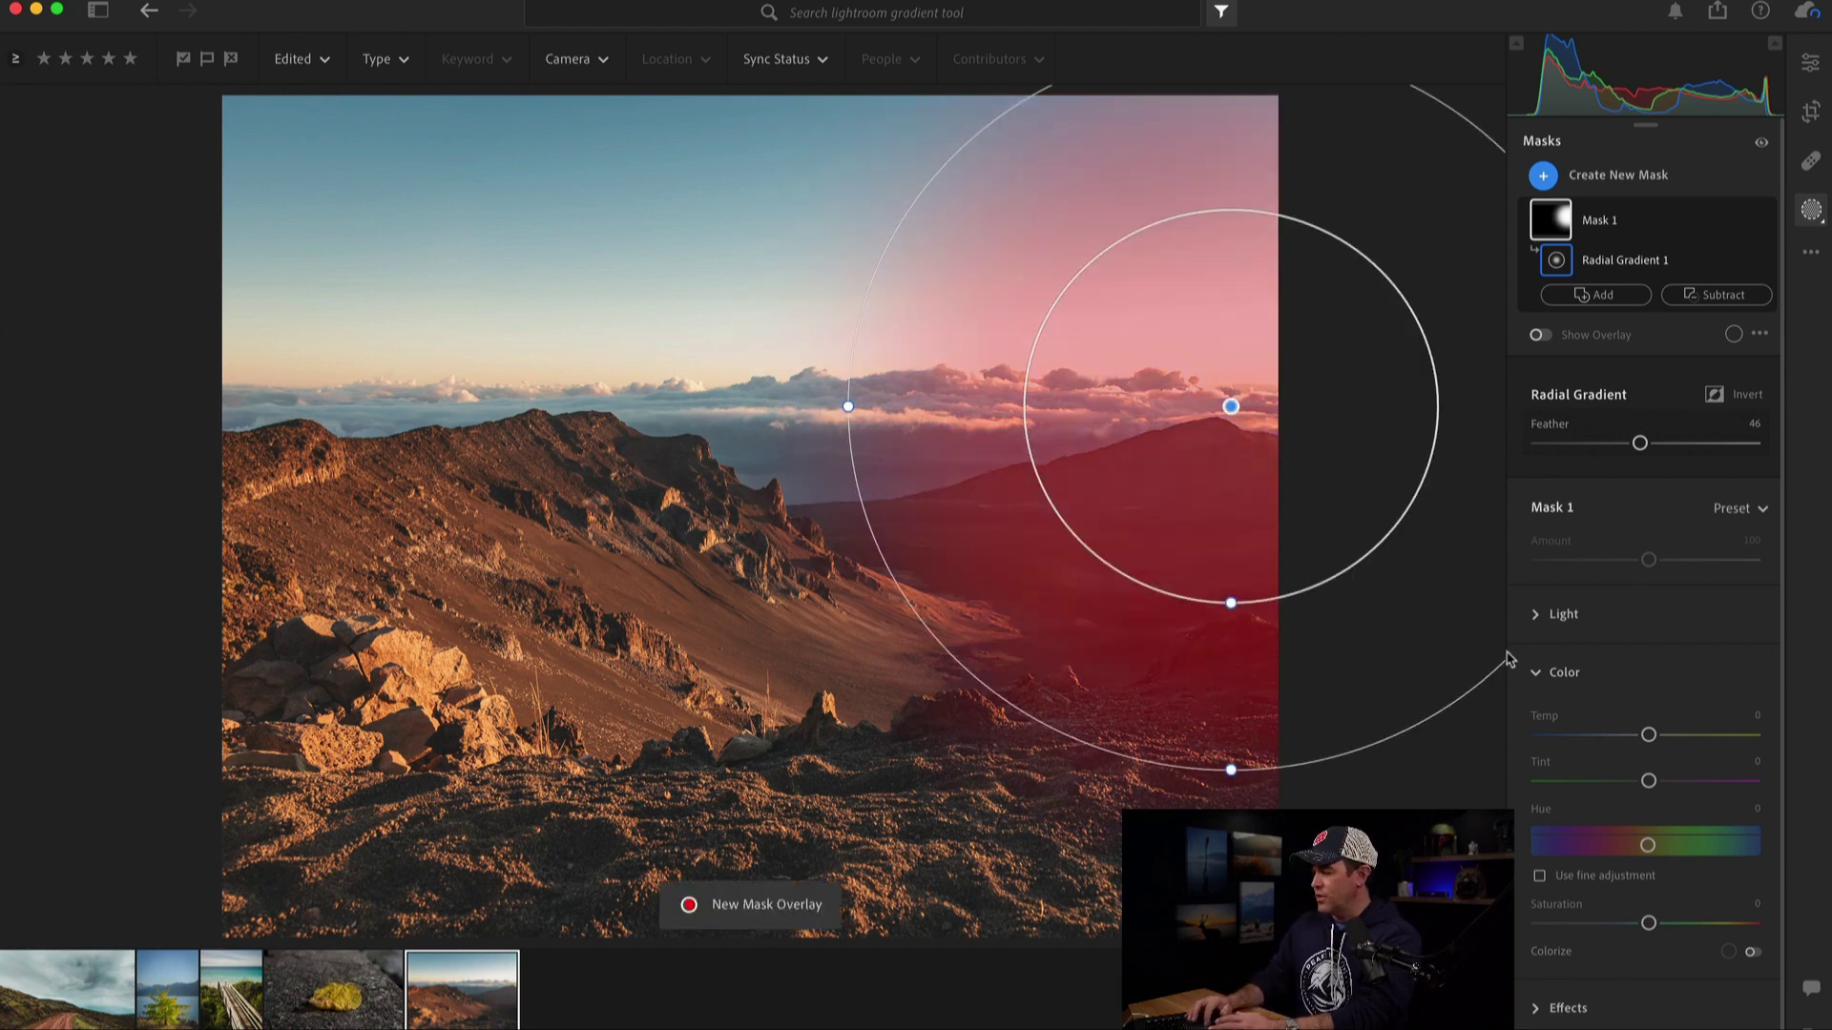
- Set the radial mask's Exposure to +0.44 and Shadows to +11, toggling it to compare
left_click(1536, 616)
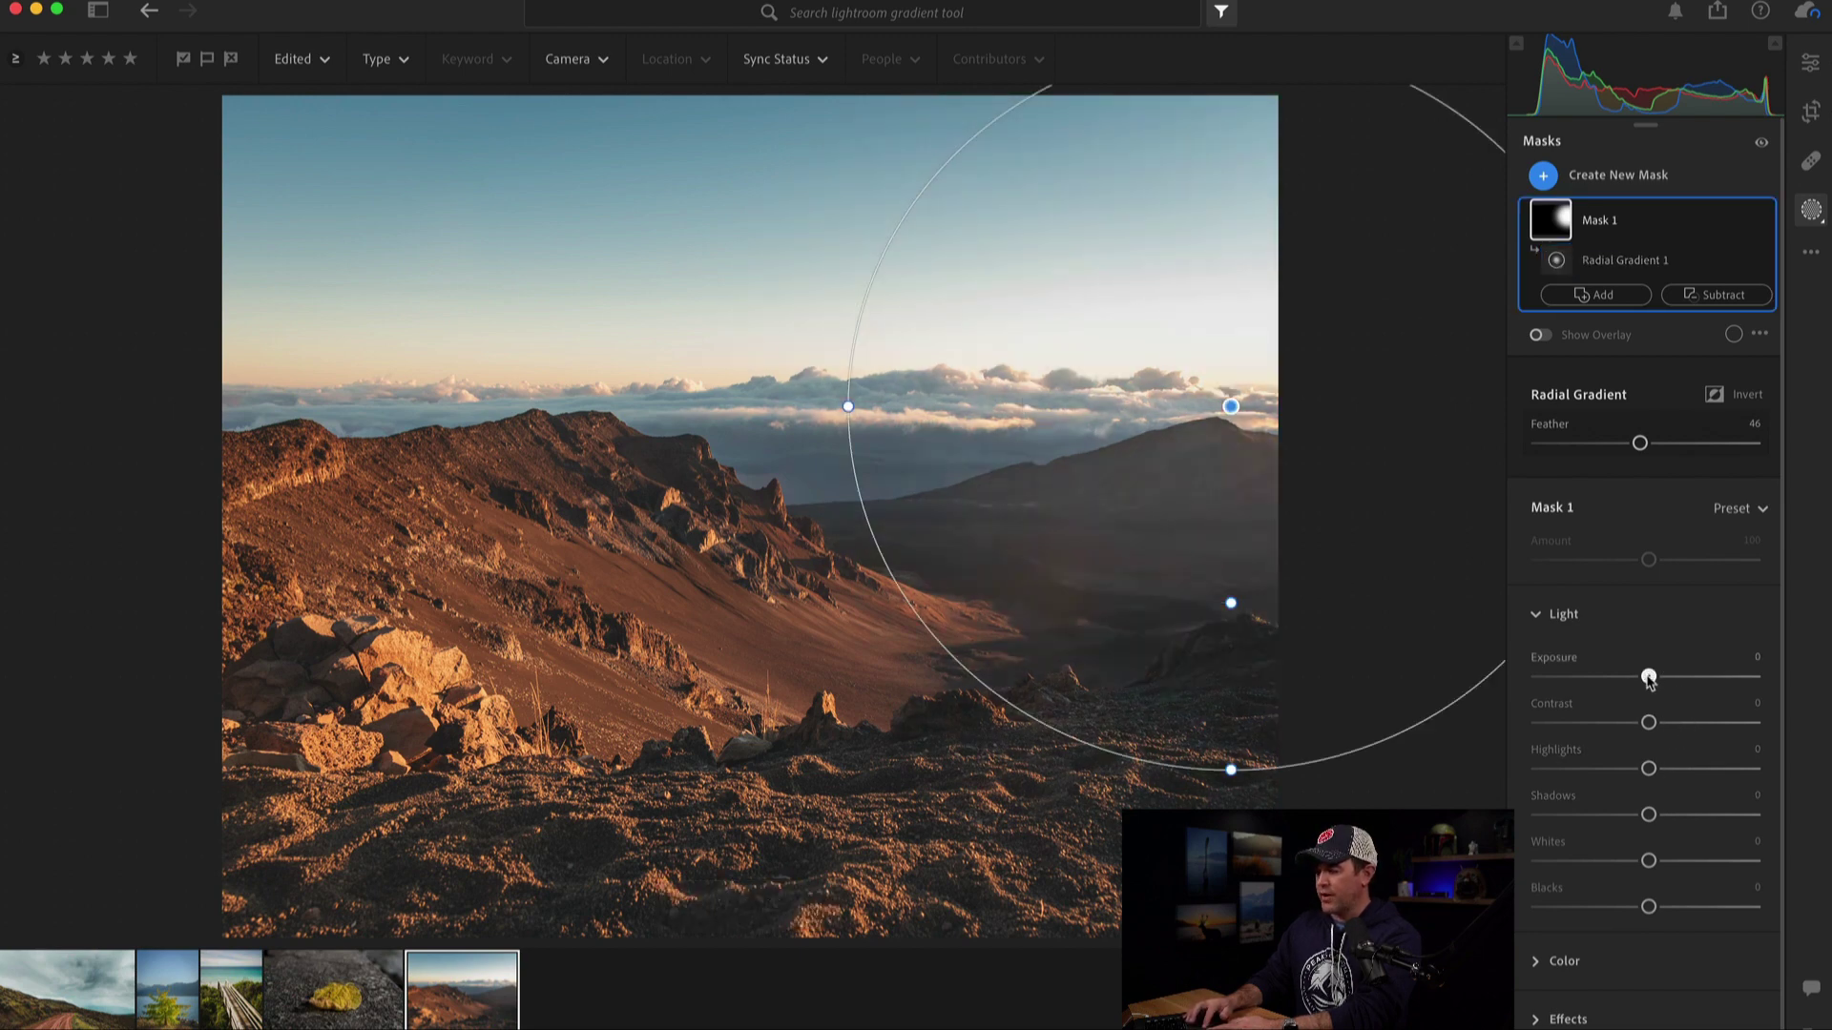
left_click_drag(1649, 678, 1661, 679)
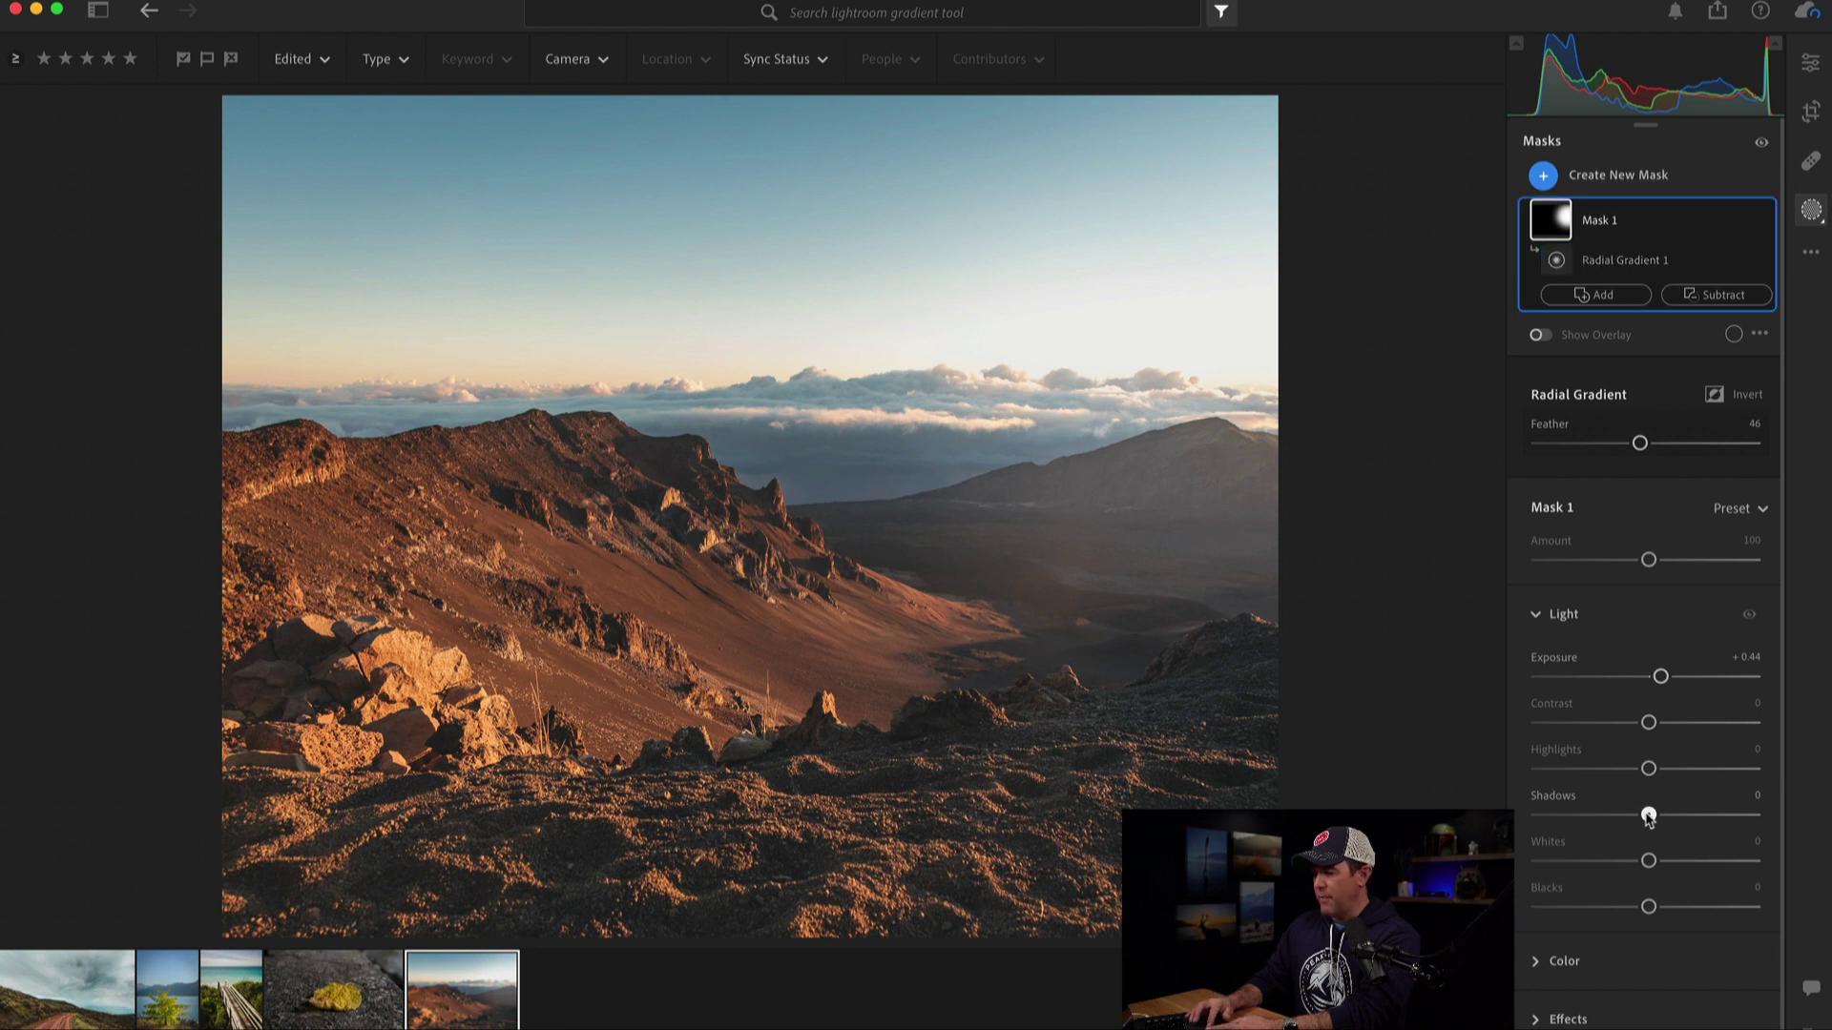
left_click_drag(1647, 816, 1660, 818)
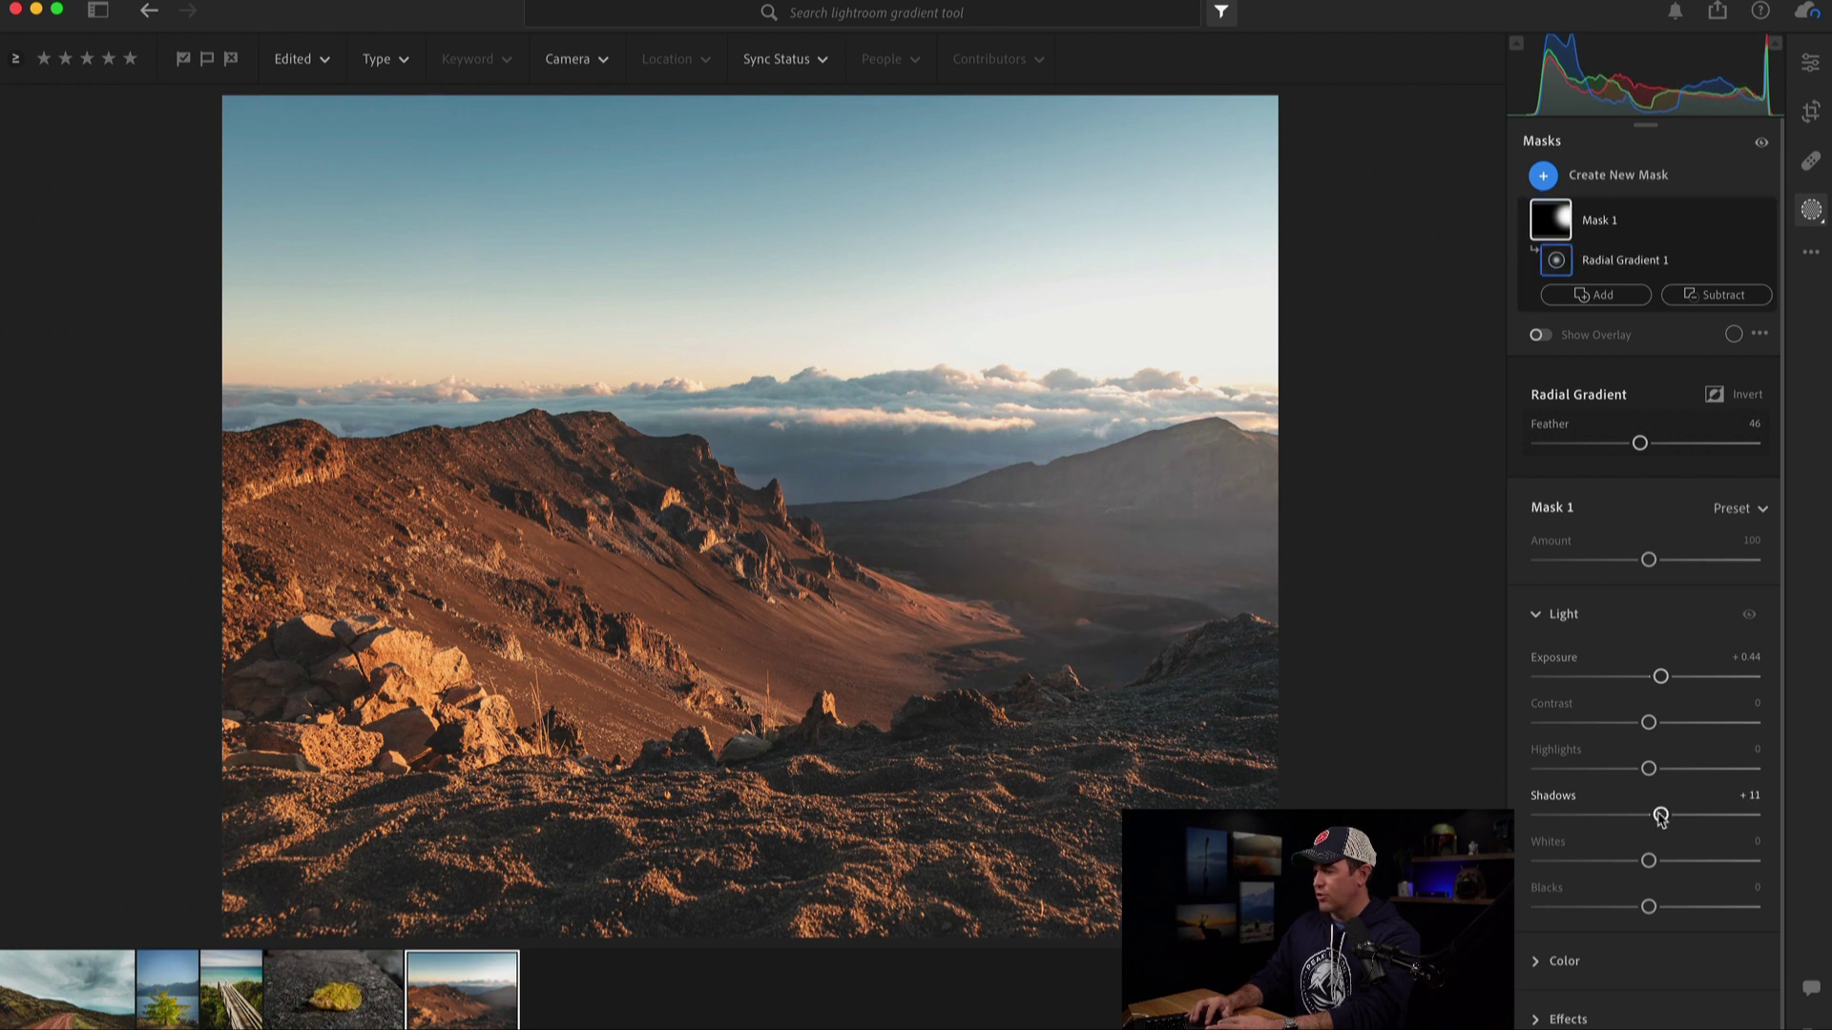
left_click(1760, 146)
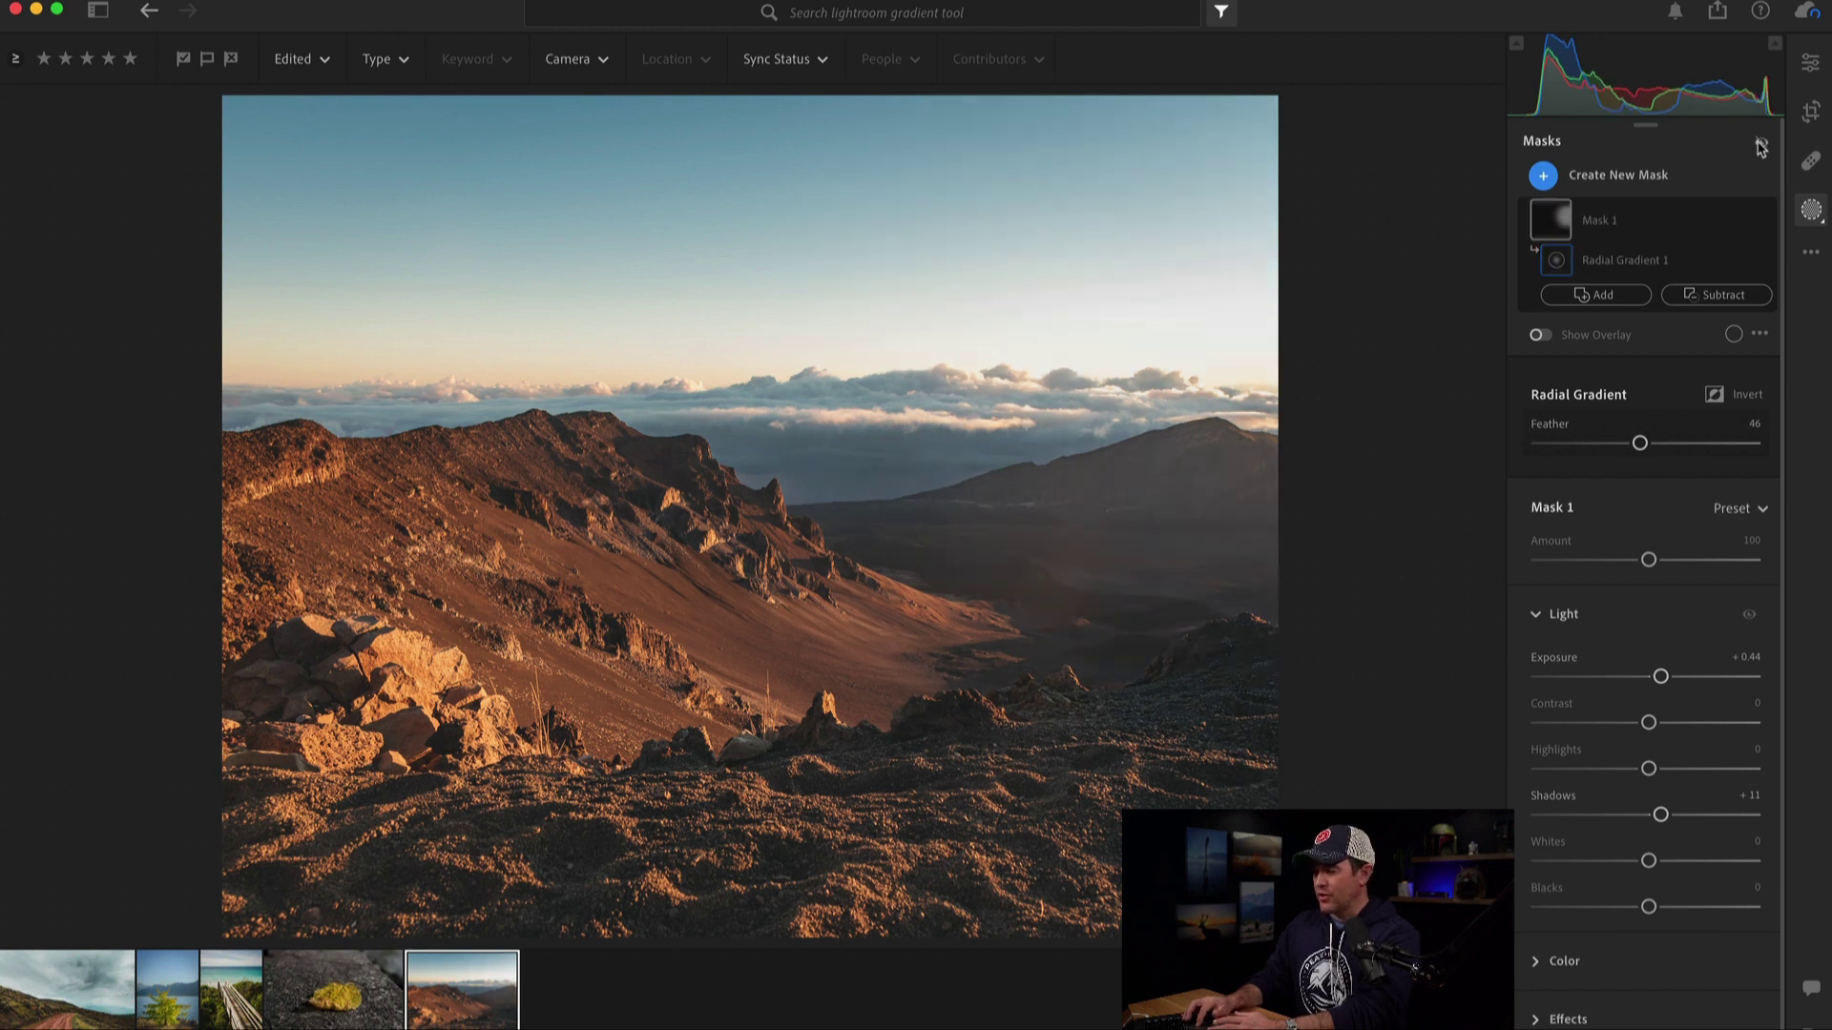
left_click(1760, 146)
left_click(1760, 146)
left_click(1760, 146)
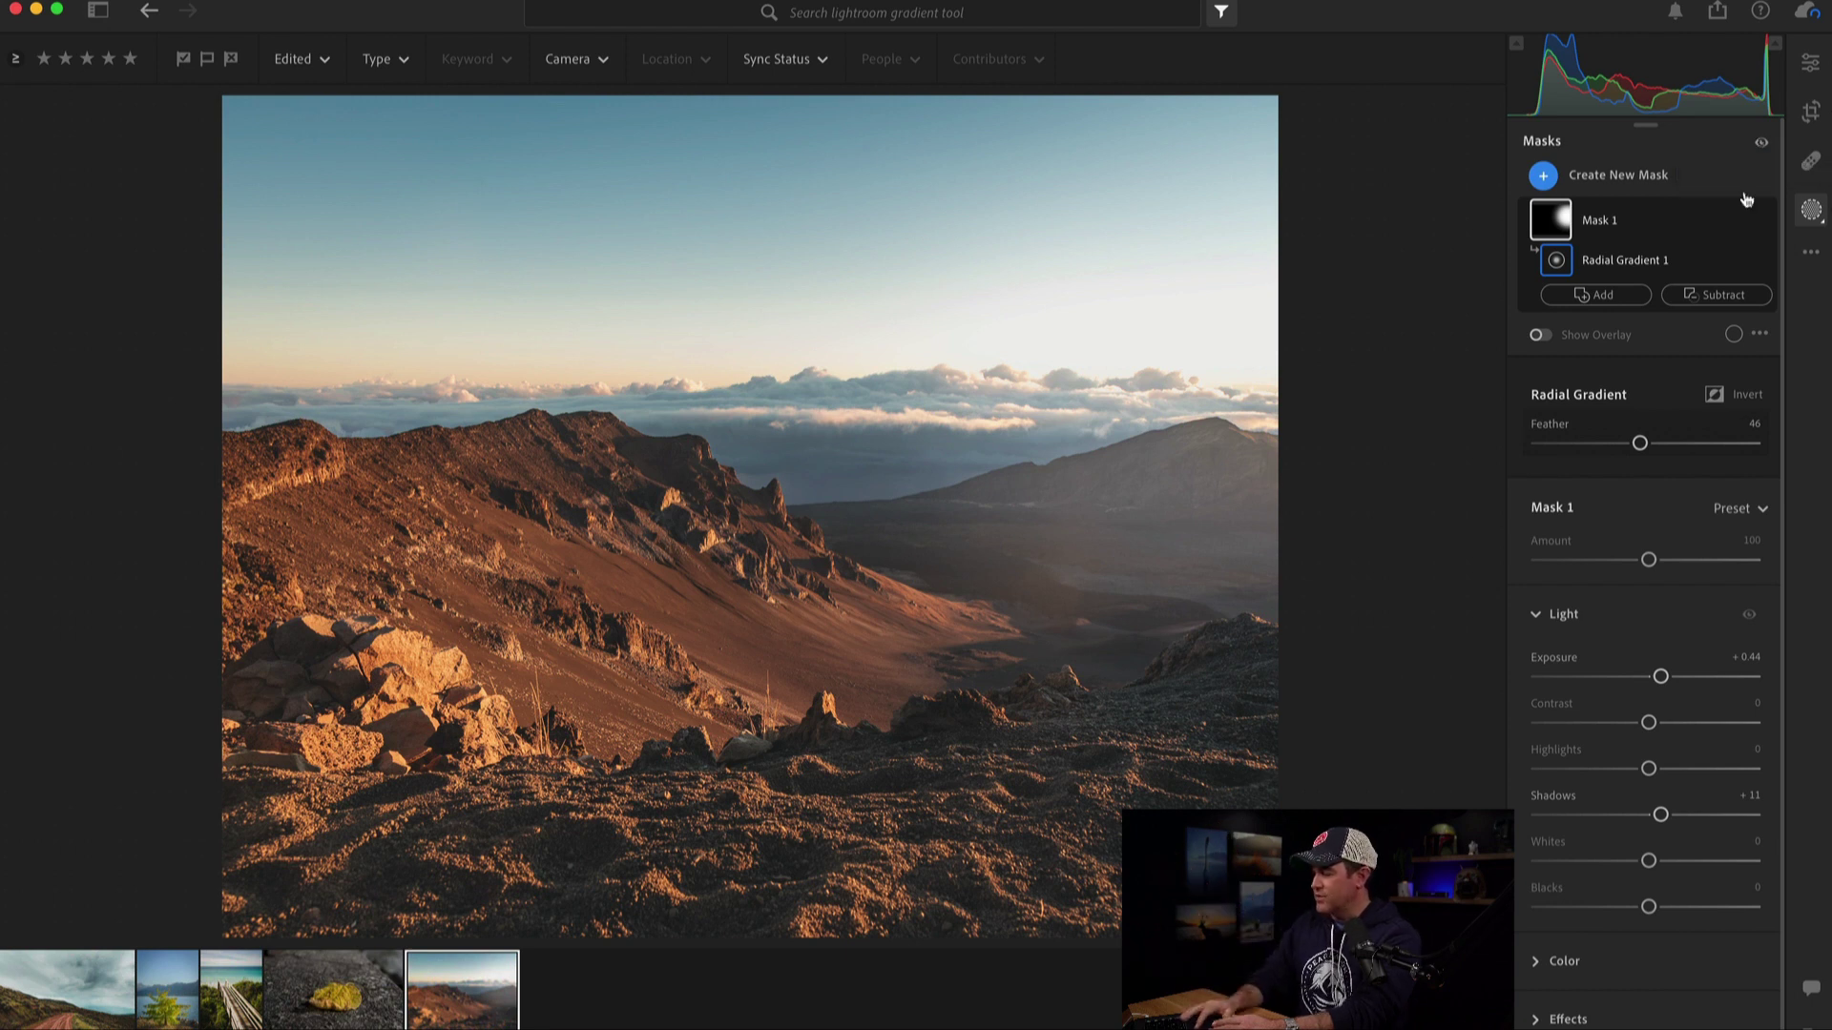
- Warm the radial mask's sunlit area by raising Temp to +18
left_click(1534, 962)
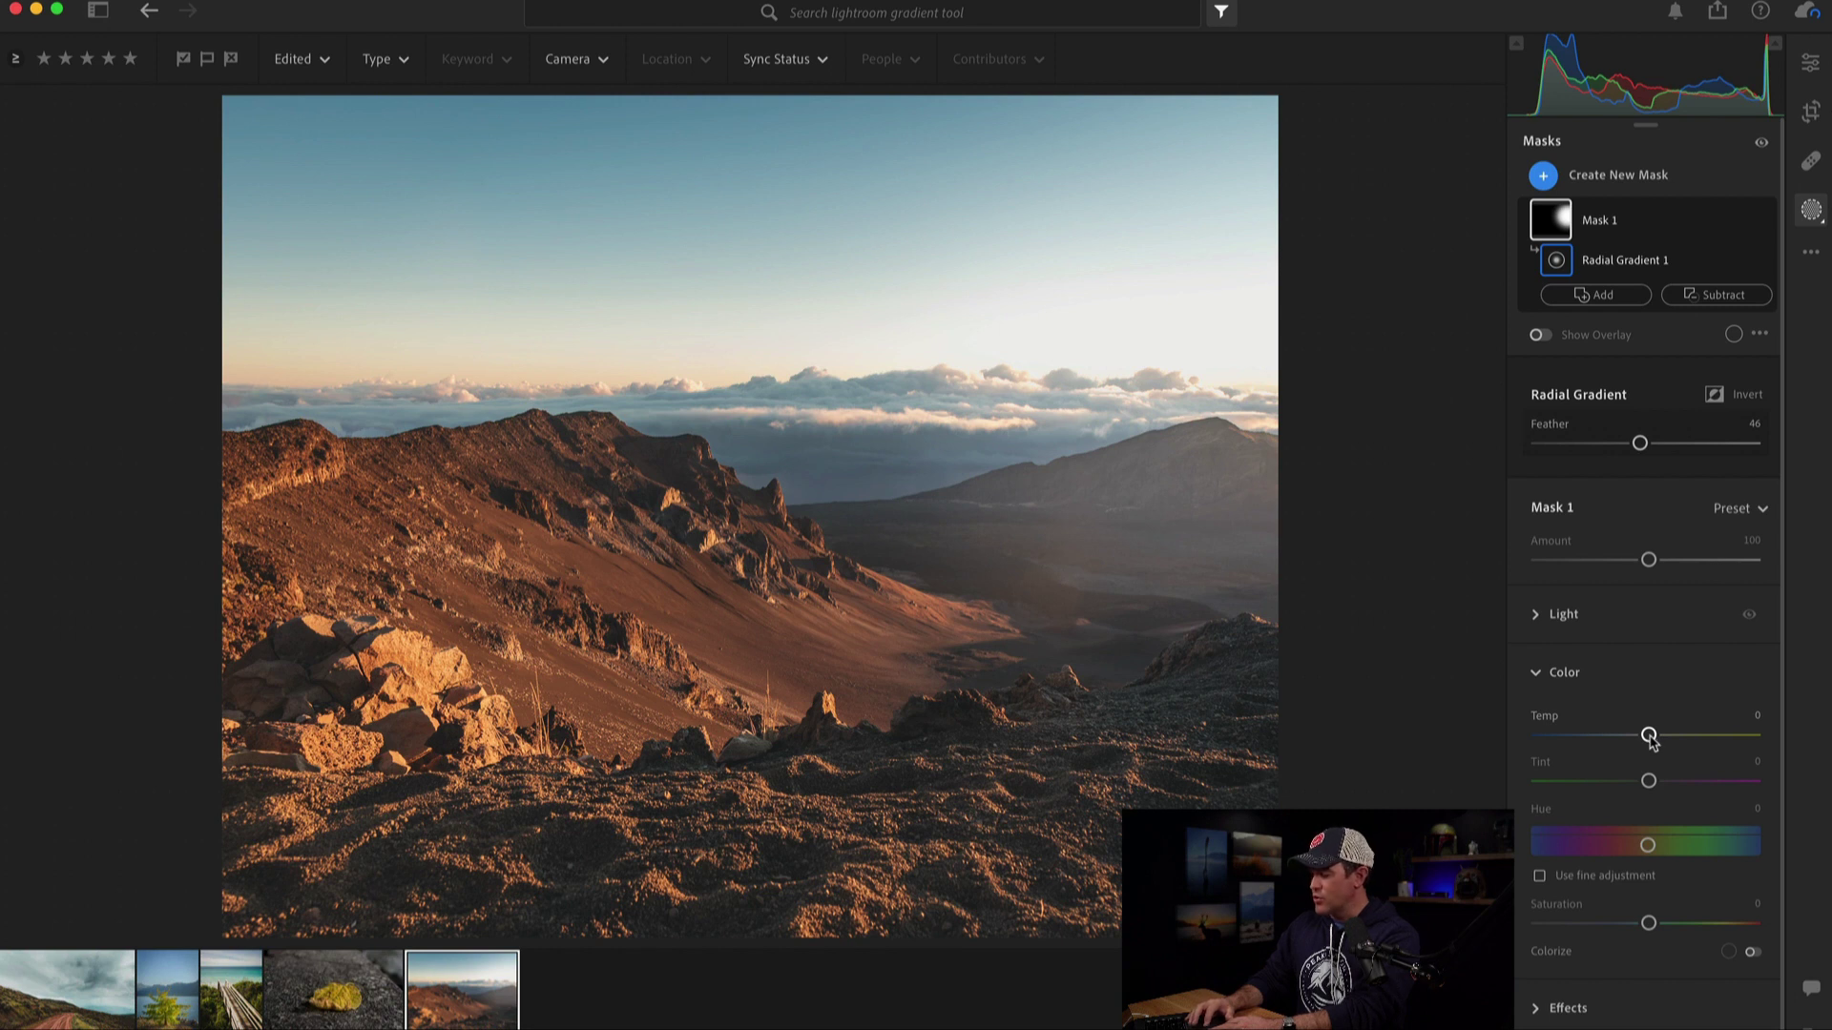
left_click(1650, 737)
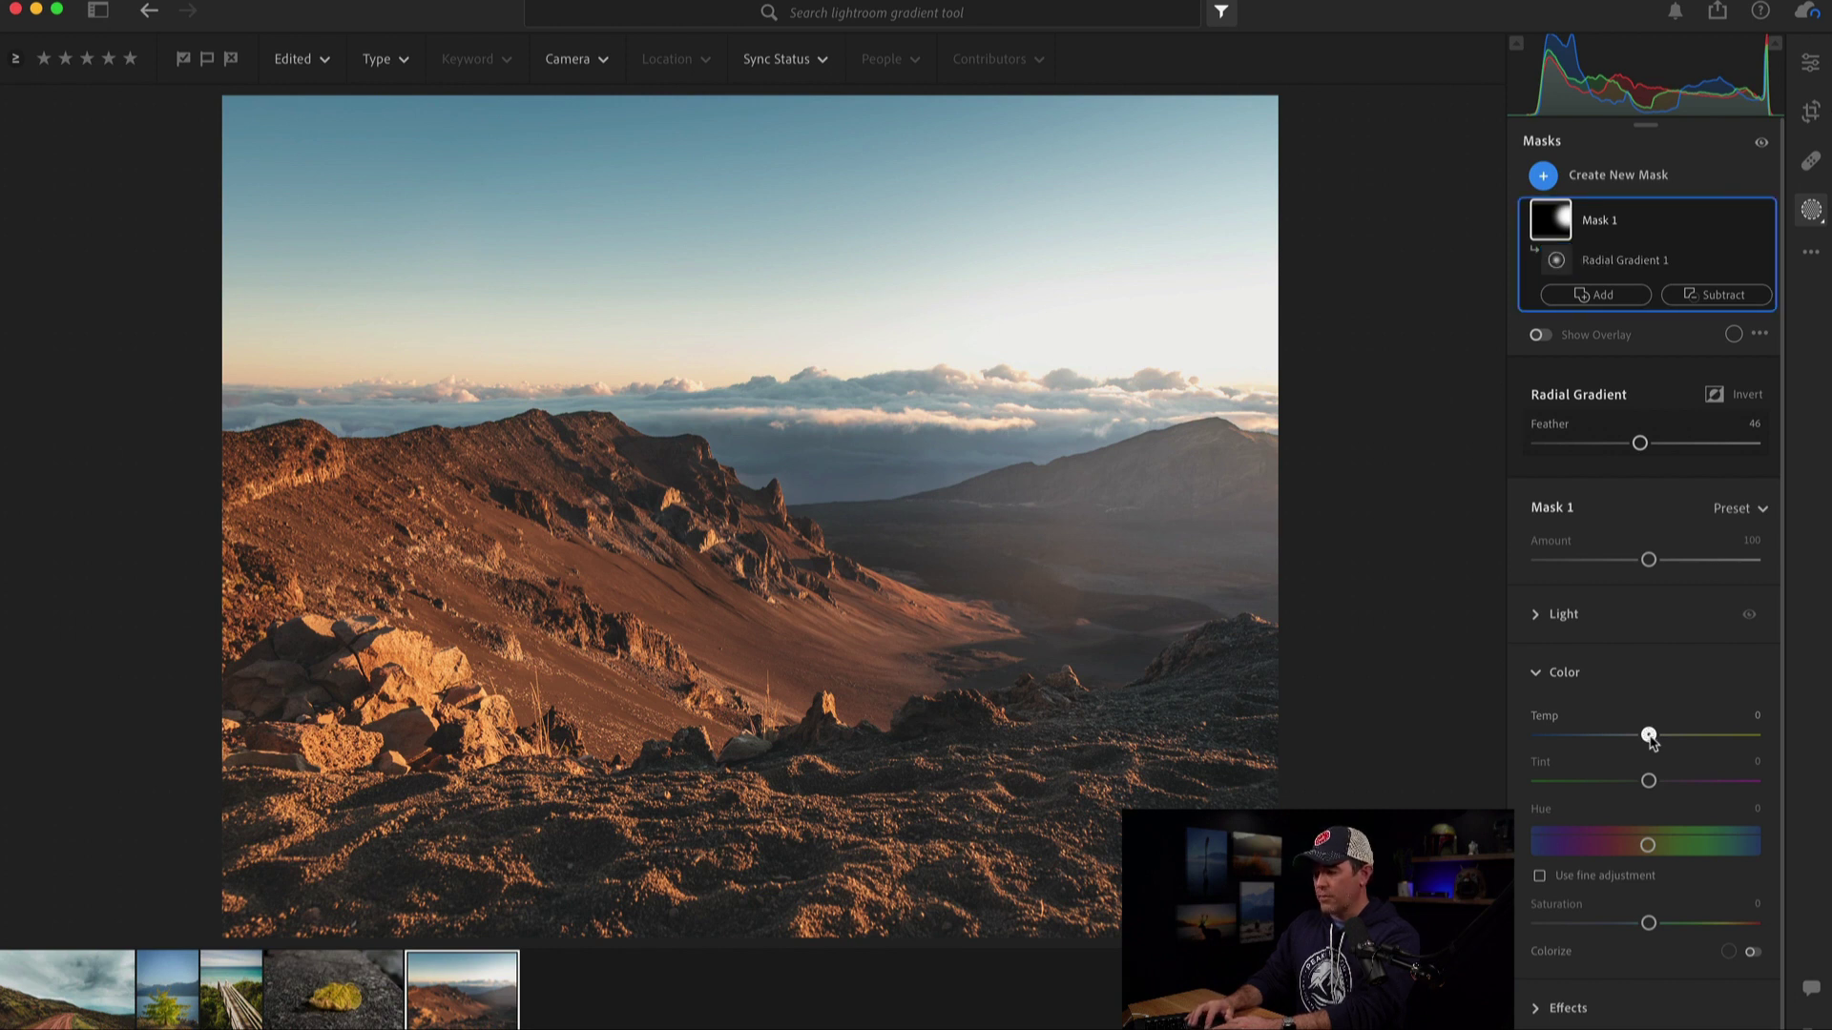
left_click_drag(1651, 740, 1671, 740)
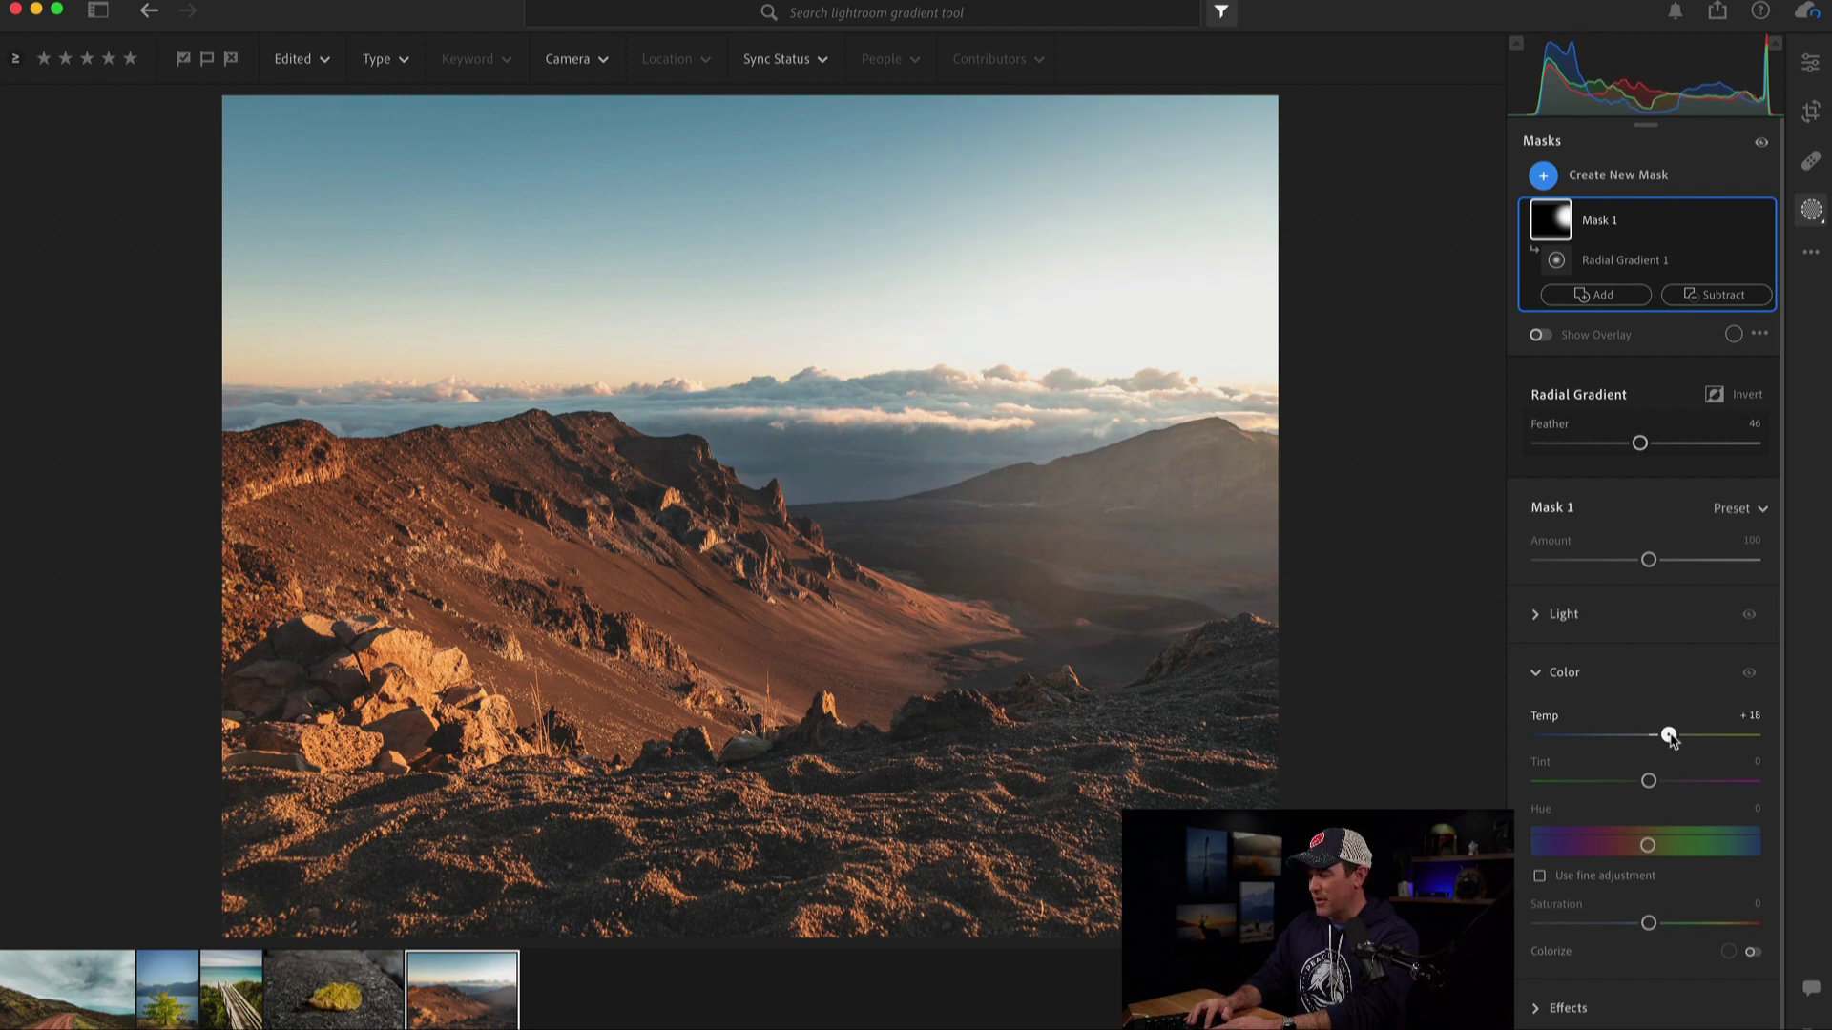
mouse_move(1349, 519)
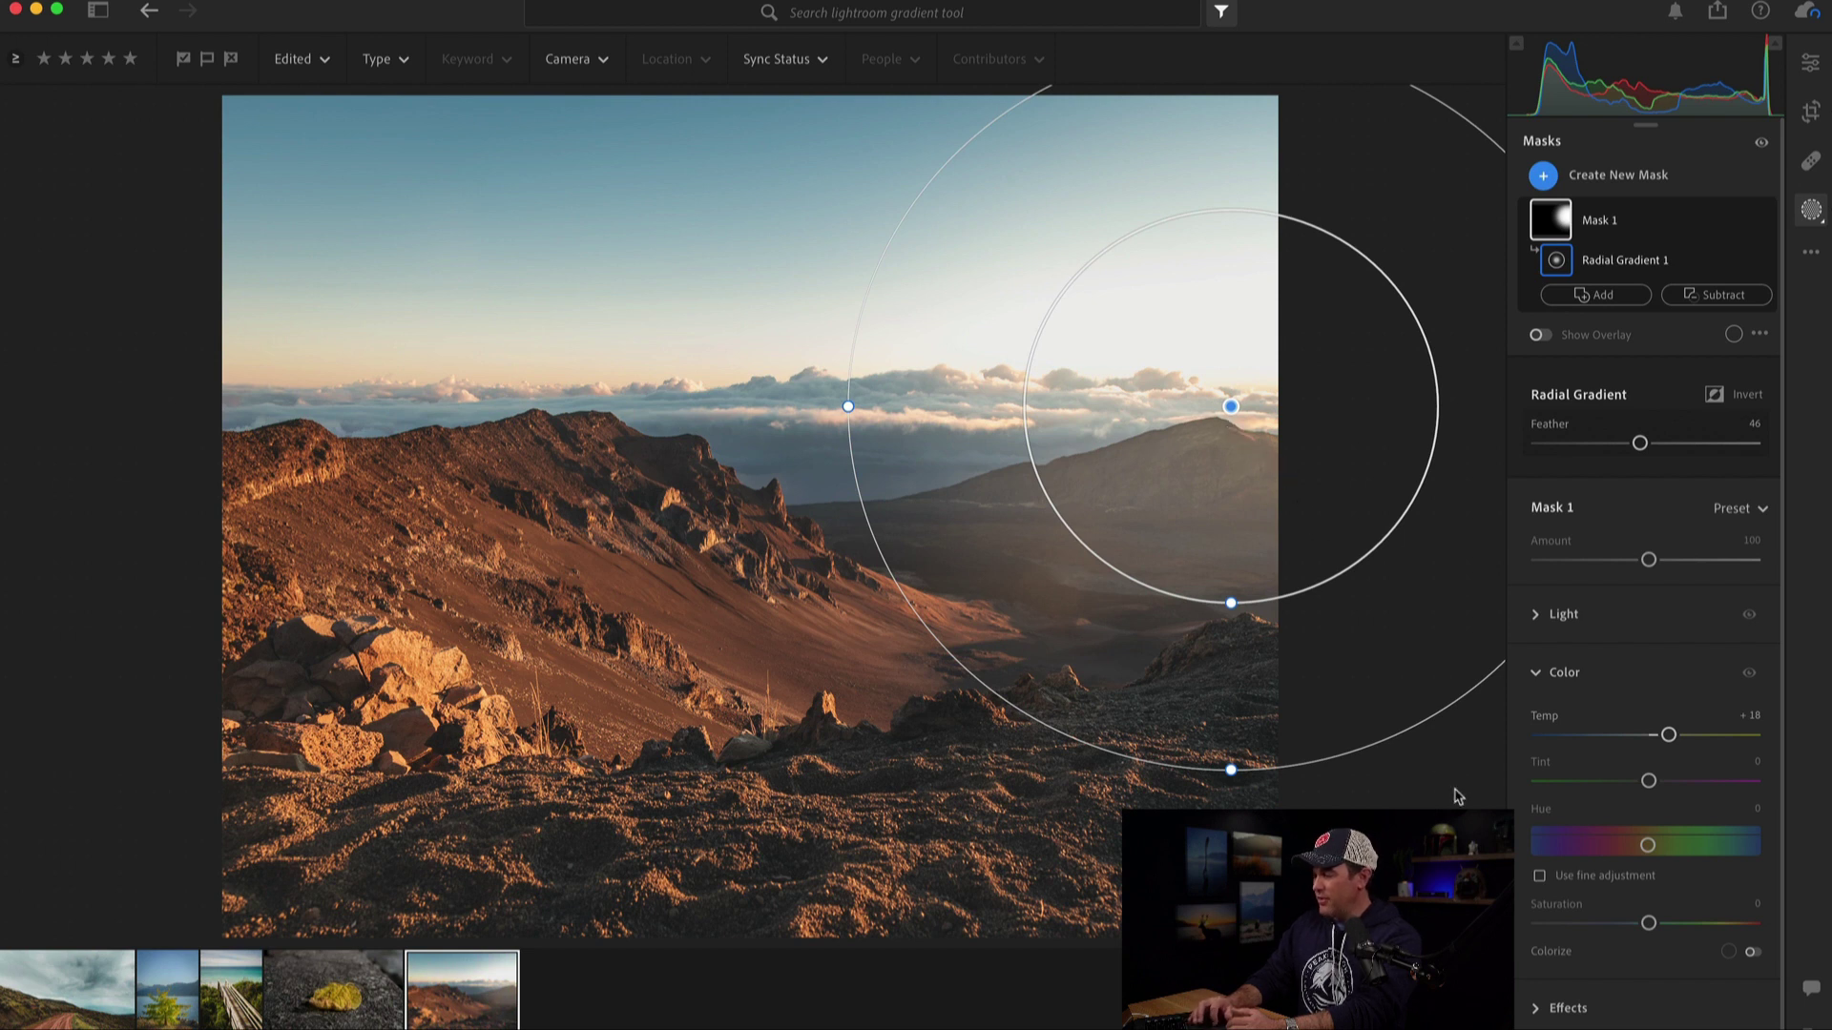
left_click(1761, 145)
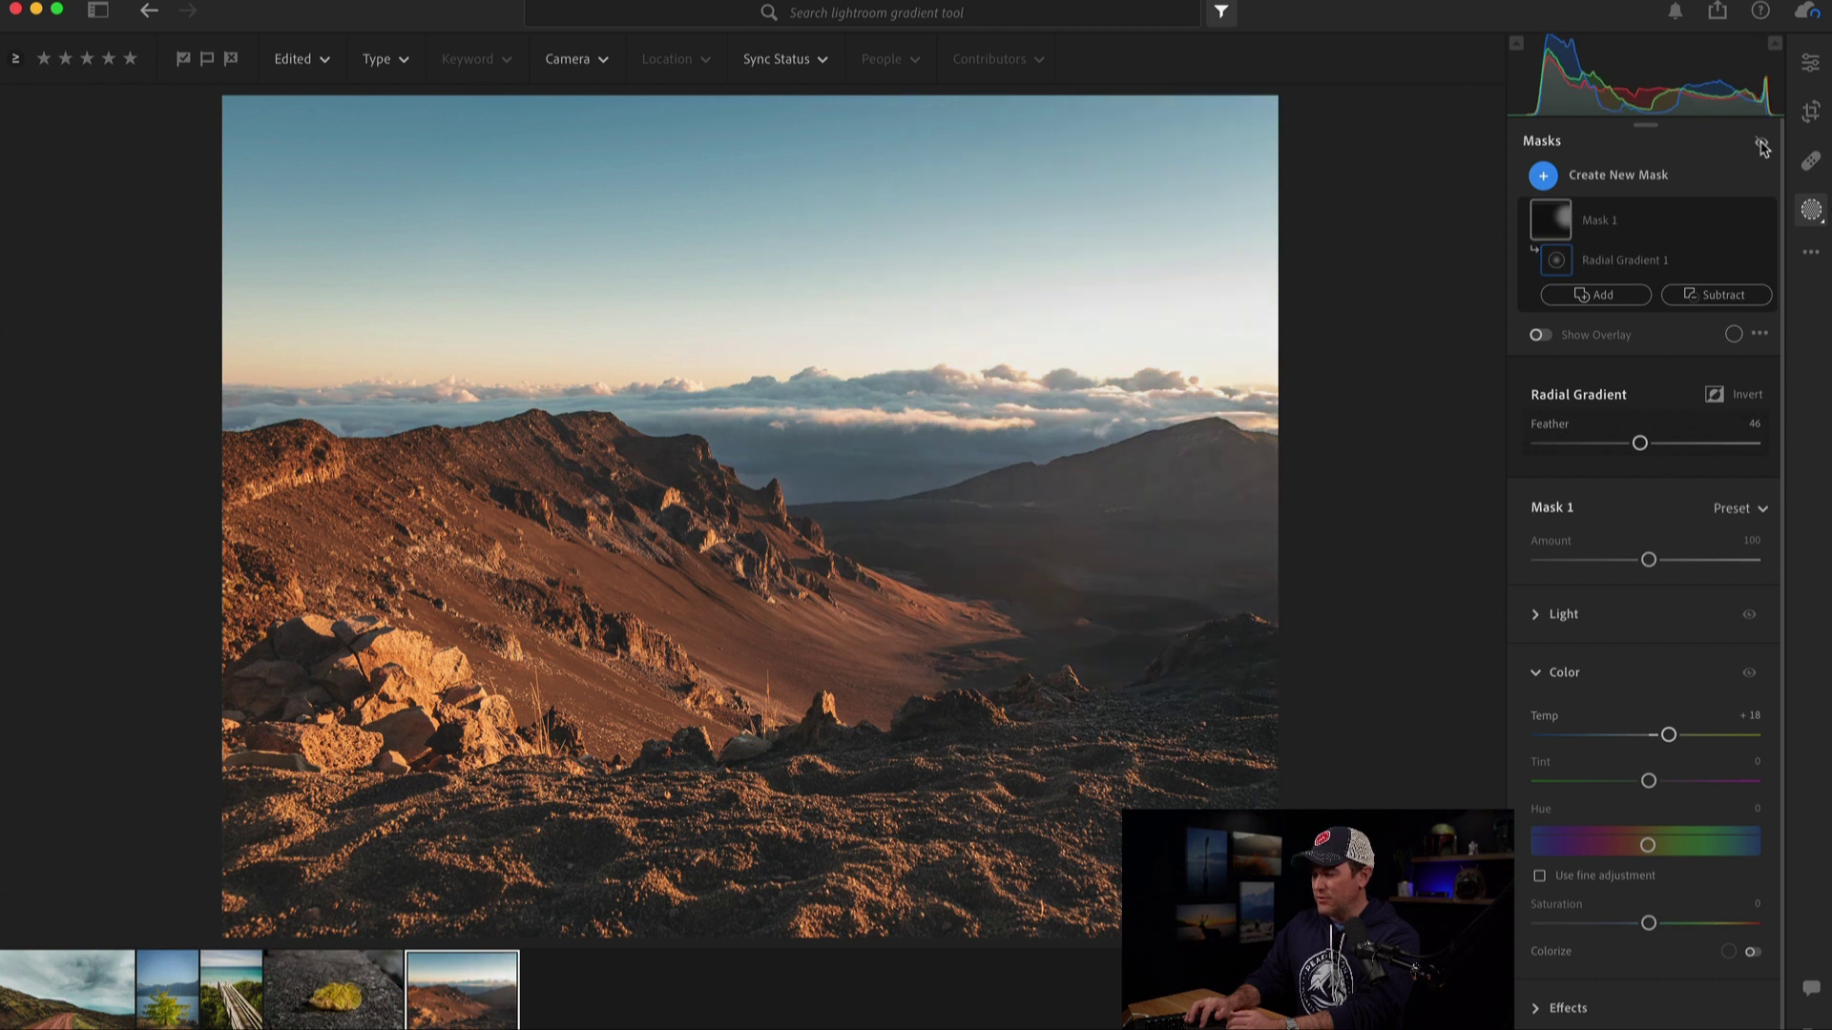
left_click(1761, 145)
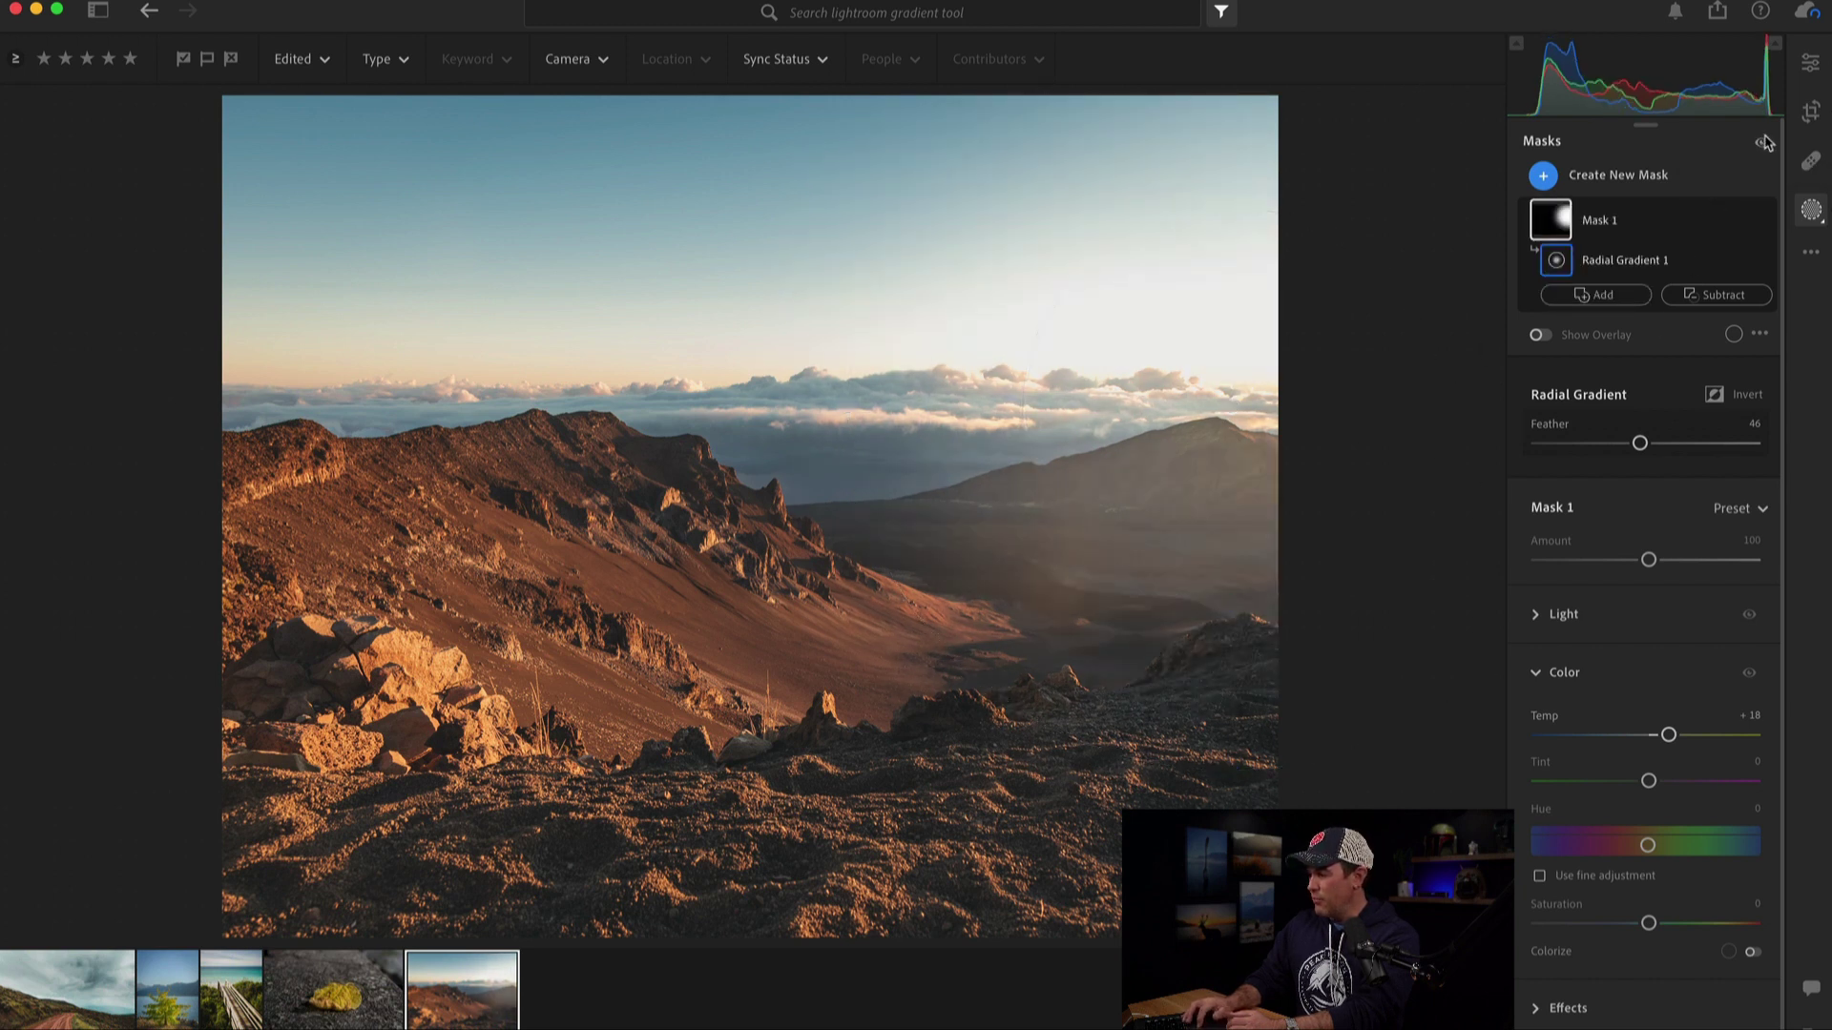
left_click(1761, 145)
left_click(1761, 145)
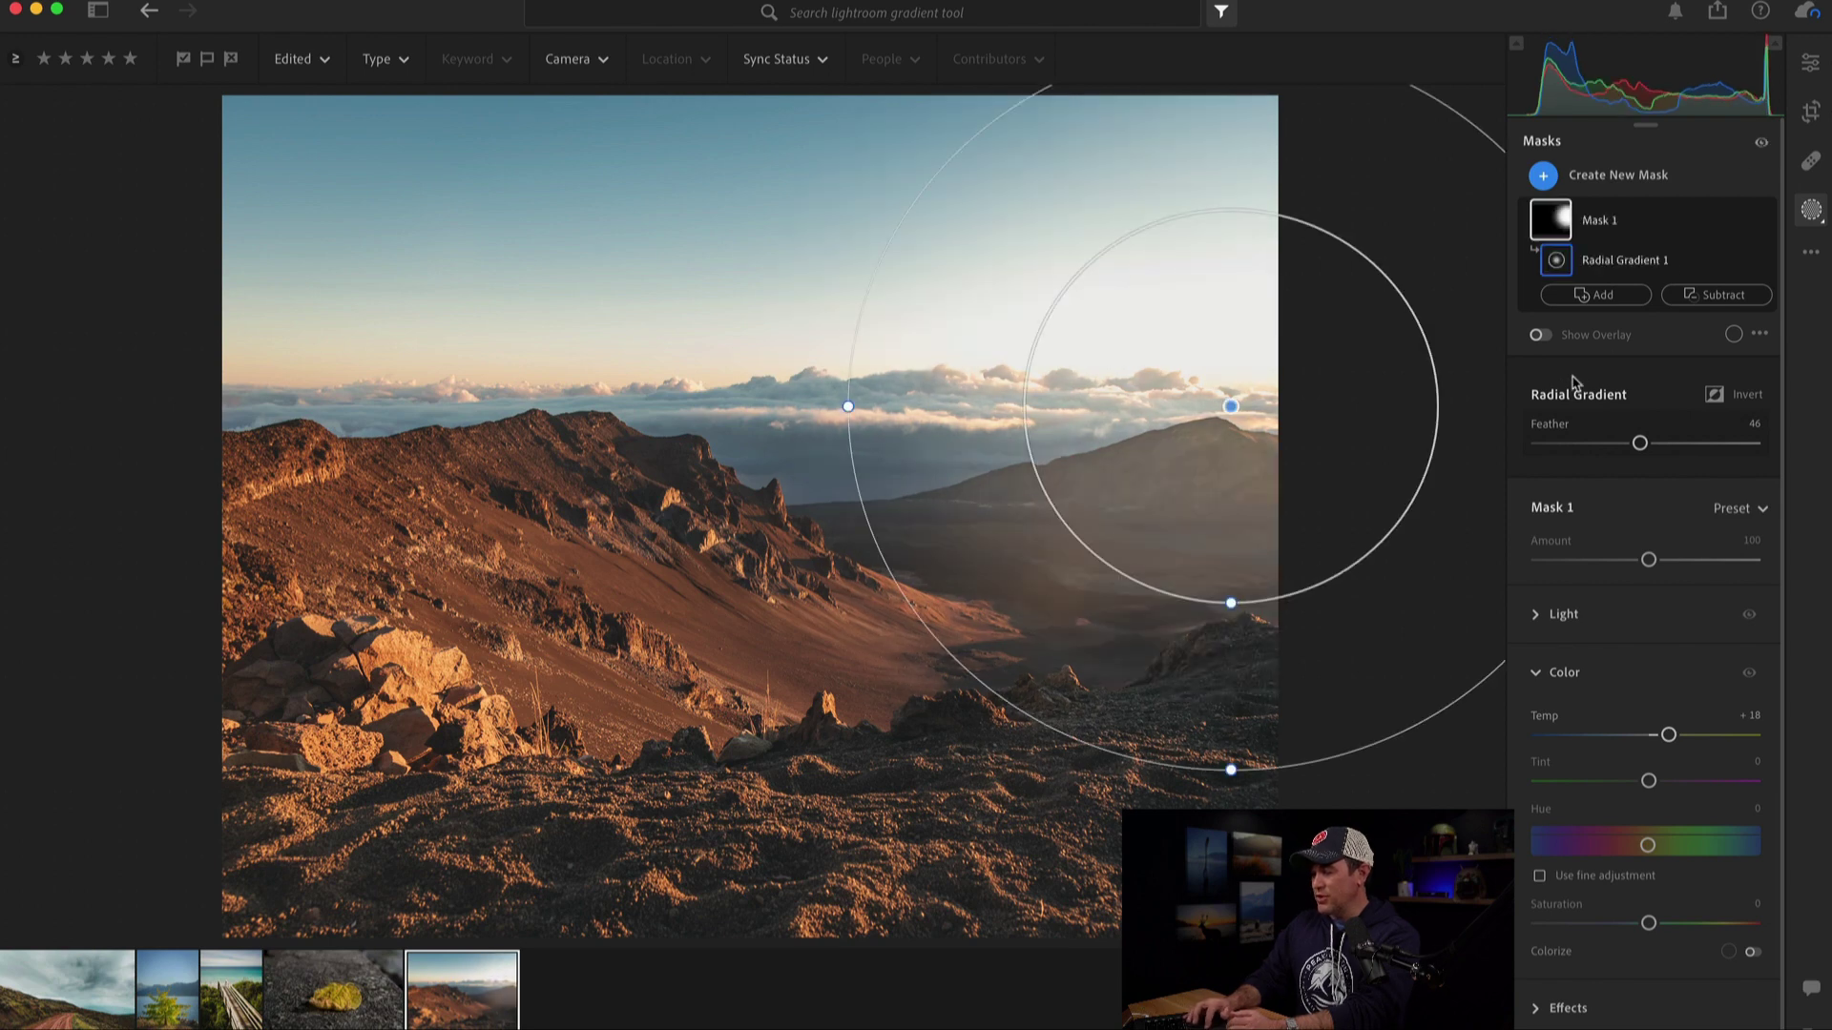